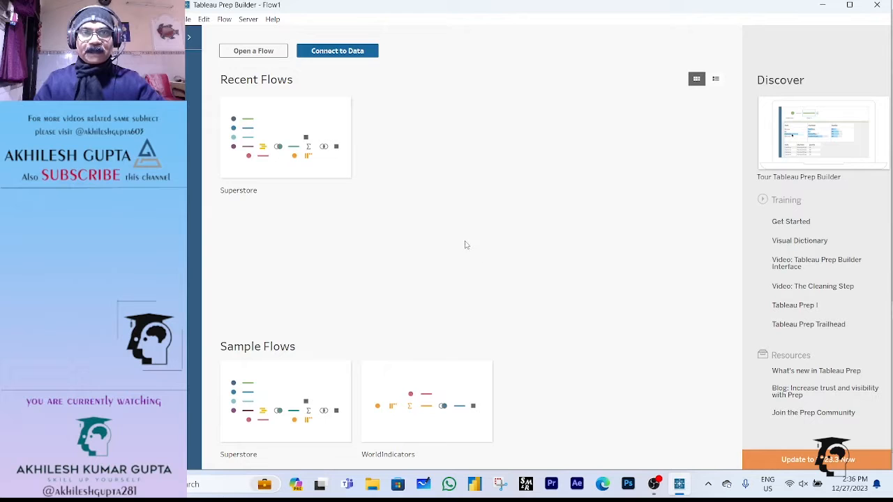
Step: Connect to the text file orders_south_2015 in Downloads and add a cleaning step after its input step
left_click(333, 50)
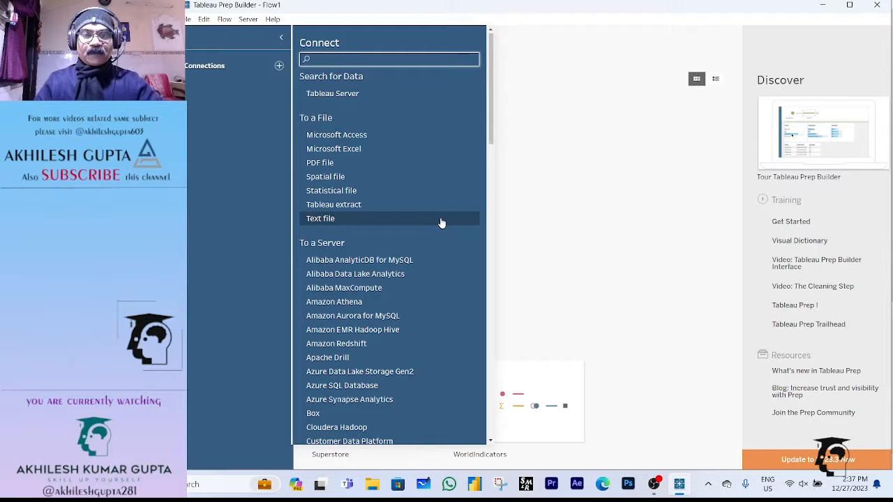
left_click(339, 220)
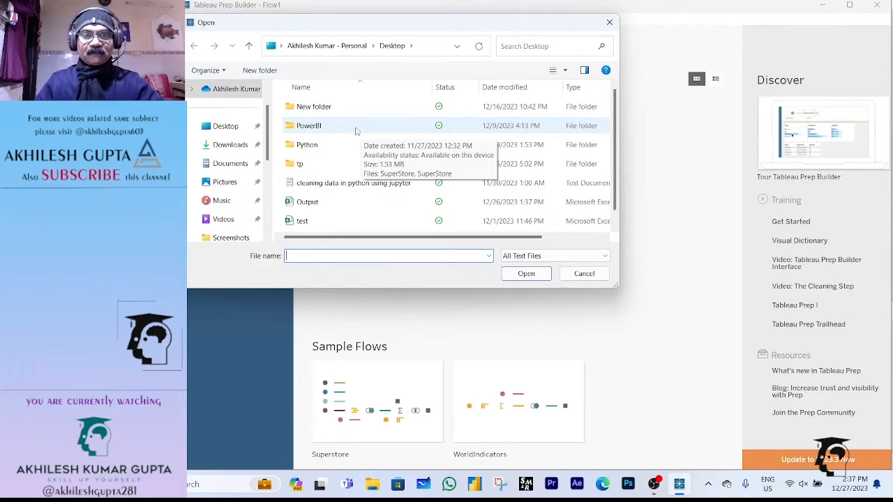
left_click(229, 146)
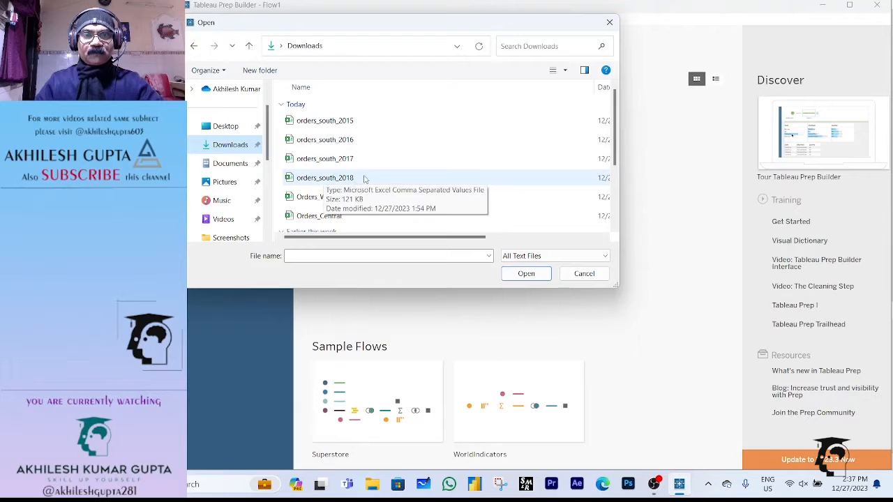
double_click(338, 126)
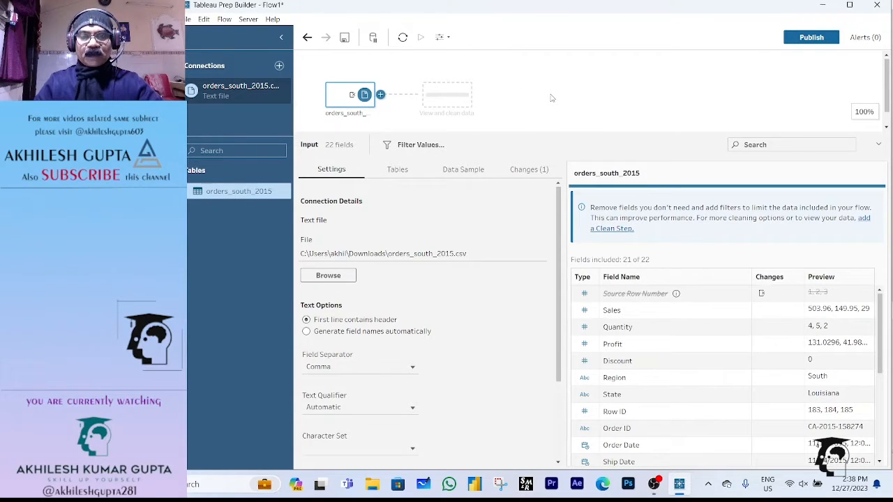
left_click(604, 89)
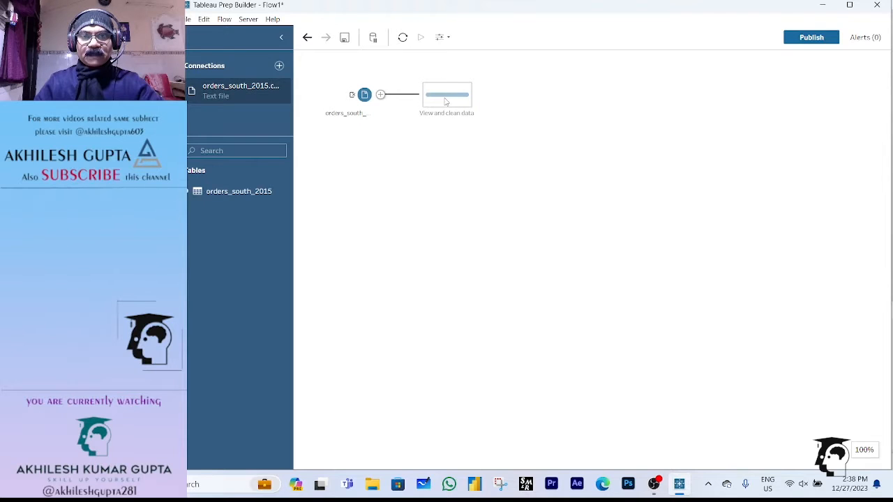
left_click(446, 102)
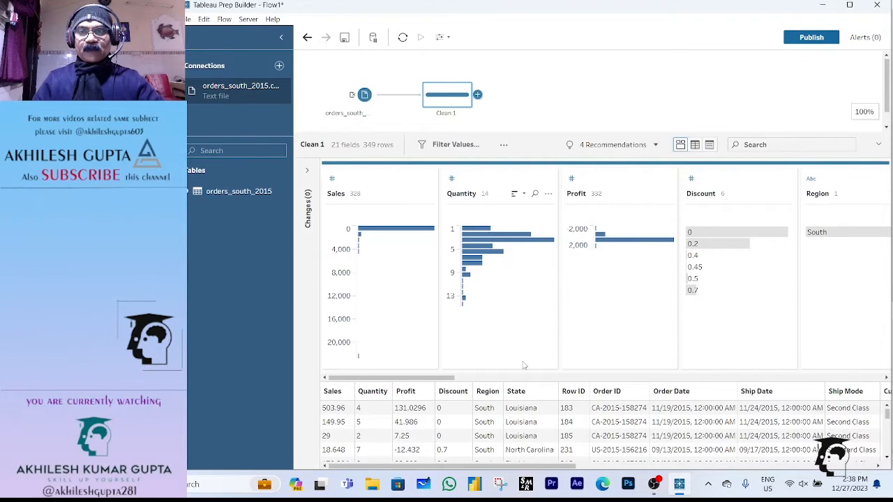
Step: Examine the cleaning step's data in the grid and field list views, looking across all columns
left_click(696, 145)
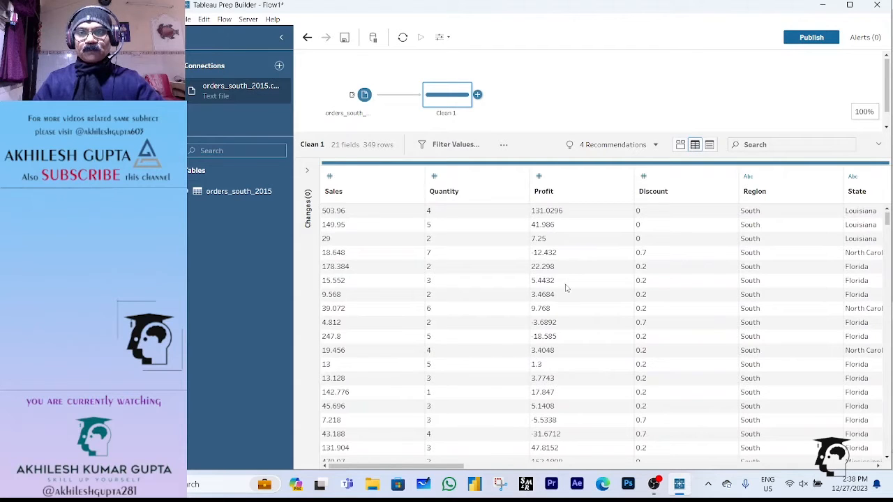
left_click(709, 146)
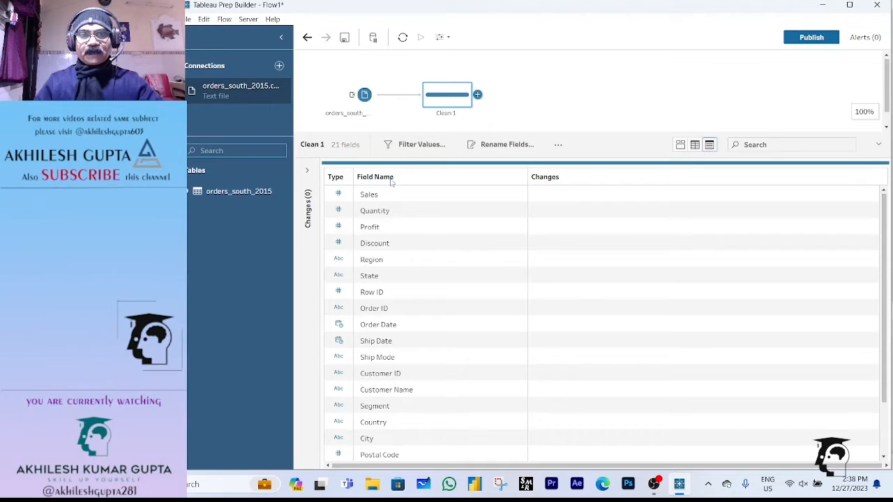
left_click(694, 146)
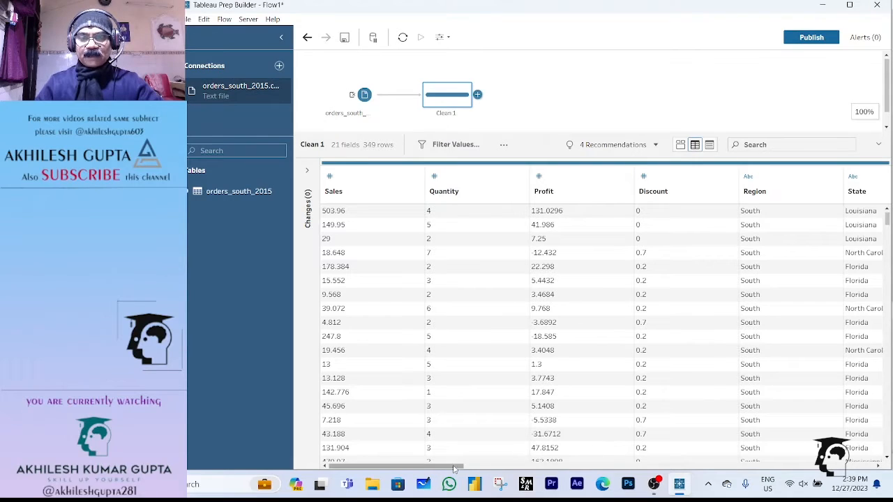
left_click_drag(457, 466, 816, 479)
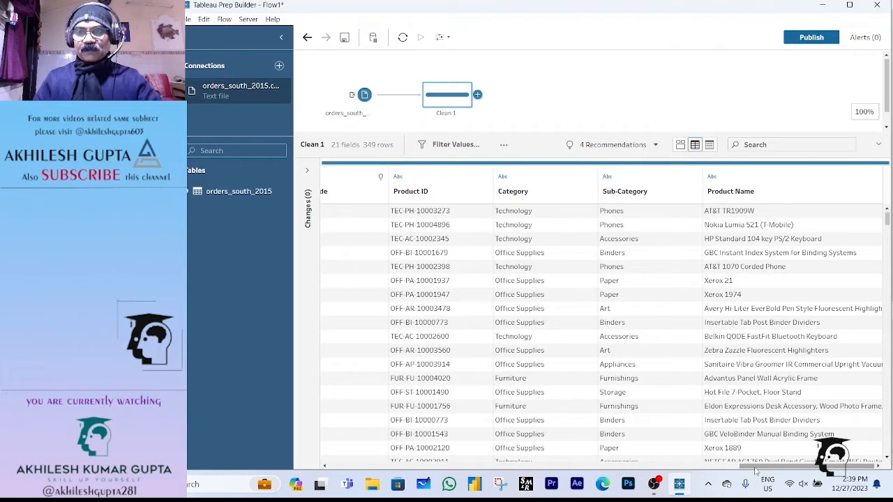
left_click_drag(756, 472, 304, 475)
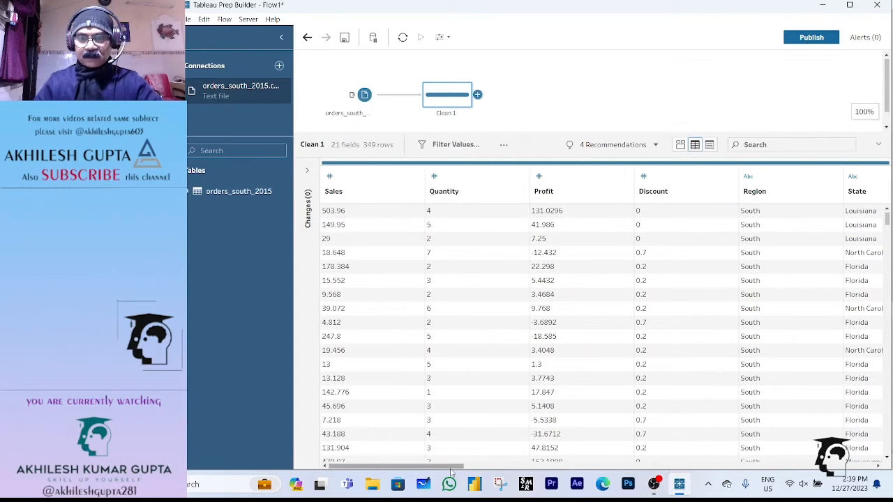
Step: Change the Postal Code field's data type to String in the cleaning step
left_click_drag(452, 472, 795, 466)
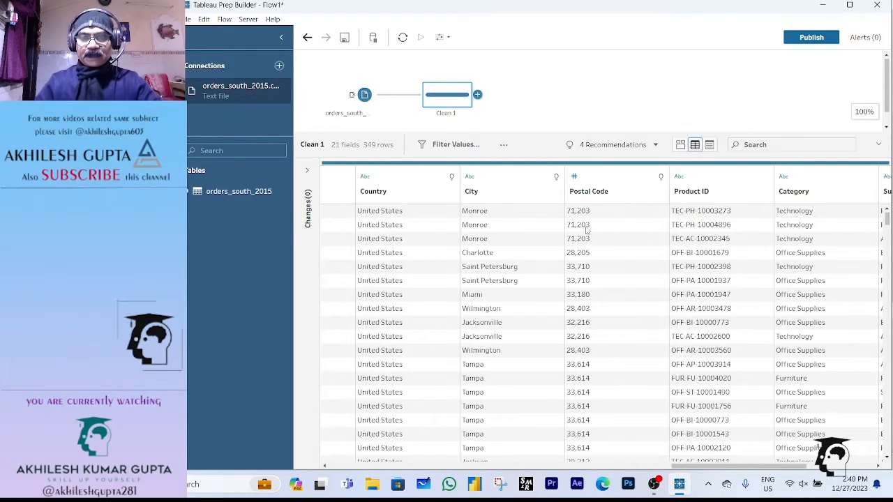
left_click(575, 179)
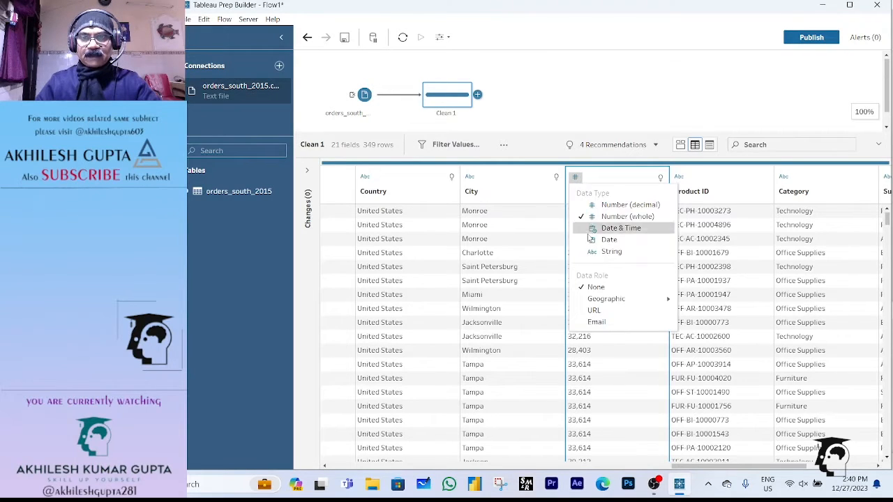
left_click(581, 255)
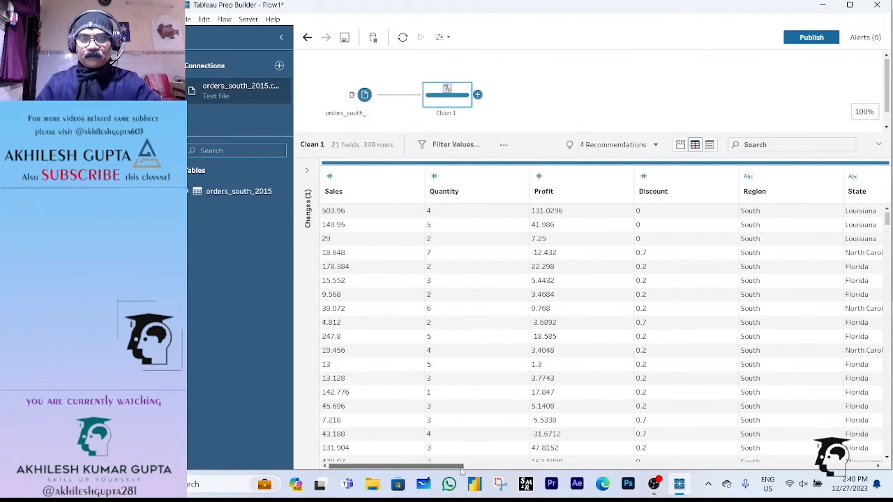
Step: Check the converted Postal Code values and the remaining columns in the data grid
left_click(502, 467)
left_click_drag(536, 474, 800, 479)
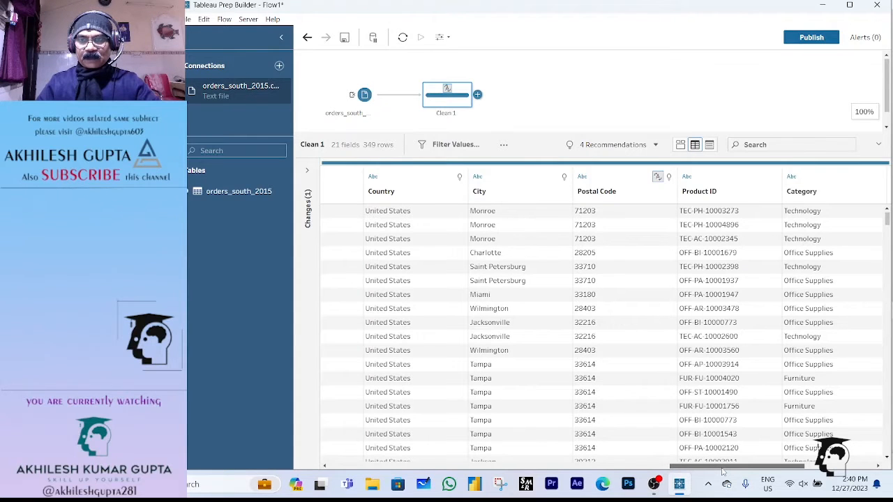
left_click_drag(723, 472, 812, 474)
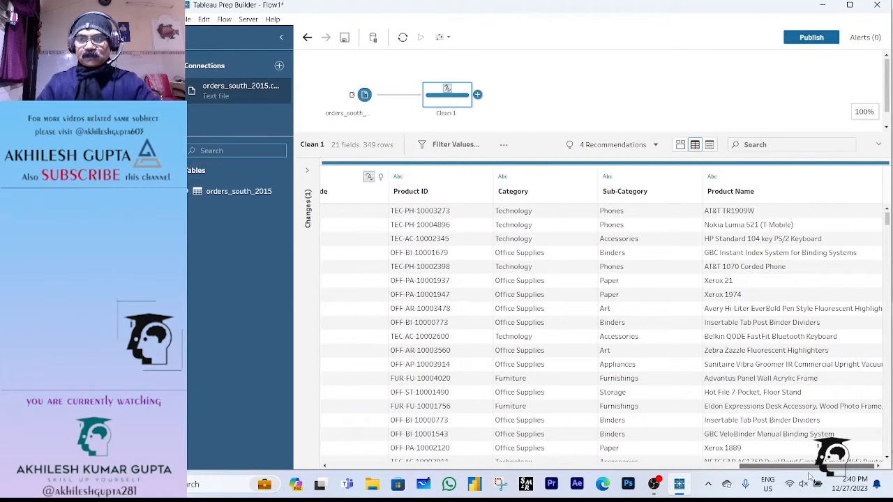
left_click_drag(810, 476, 351, 480)
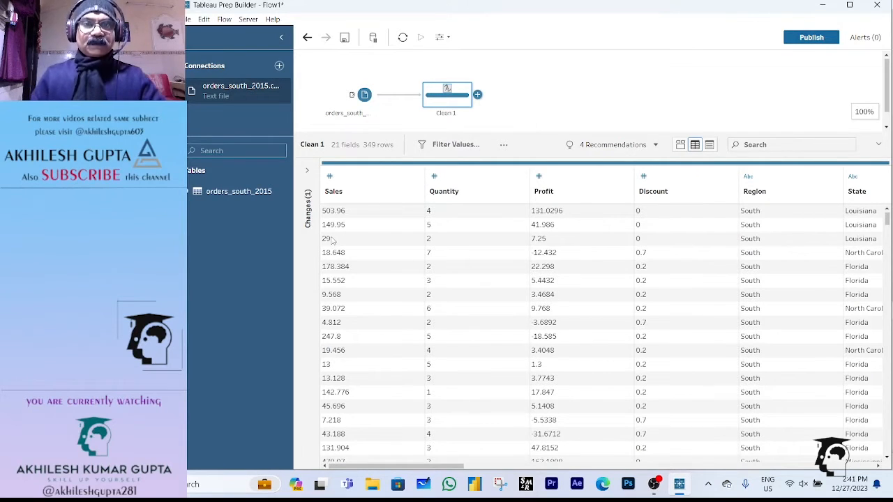
Step: Set the table source of the orders_south_2015 input step to Union multiple tables
left_click(366, 116)
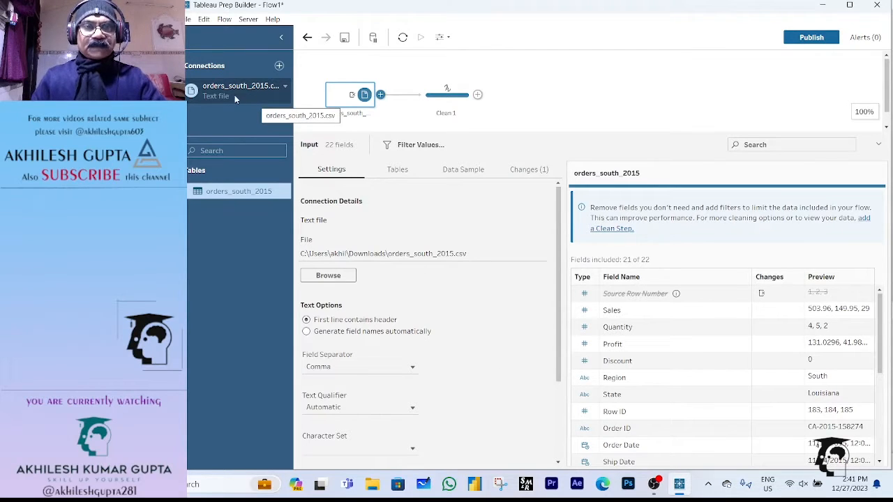
left_click(397, 170)
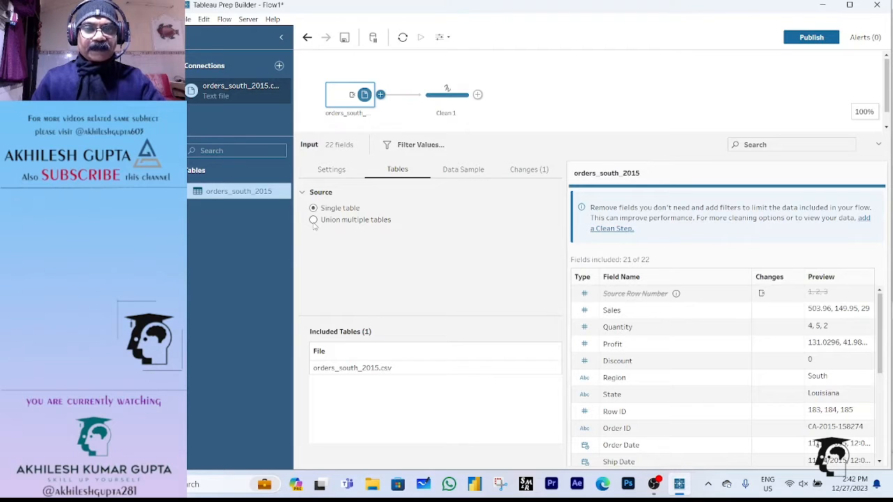
left_click(314, 220)
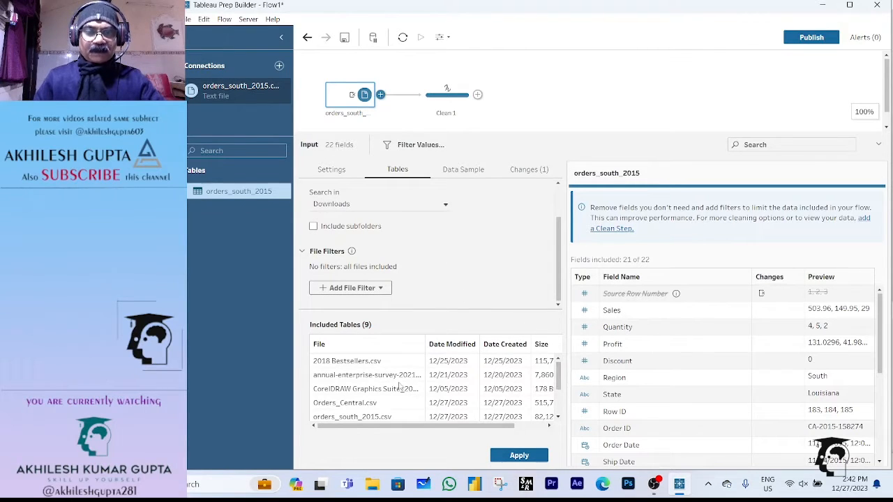
Step: Review the included tables list to see which Downloads files the union would combine
scroll(396, 389, "down", 3)
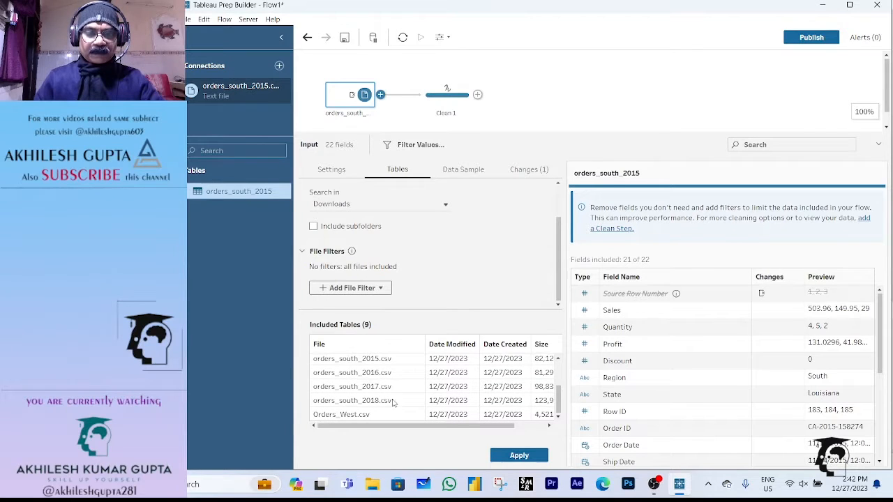
scroll(393, 402, "up", 3)
scroll(389, 376, "down", 3)
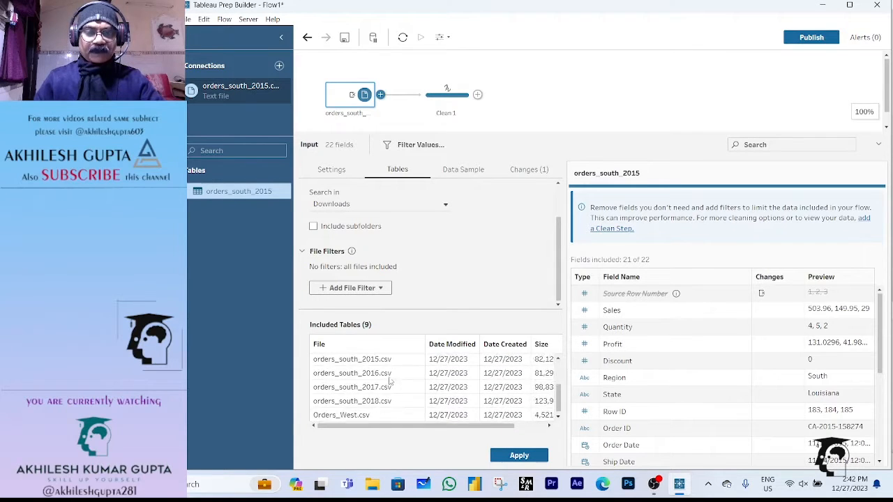
scroll(388, 395, "up", 3)
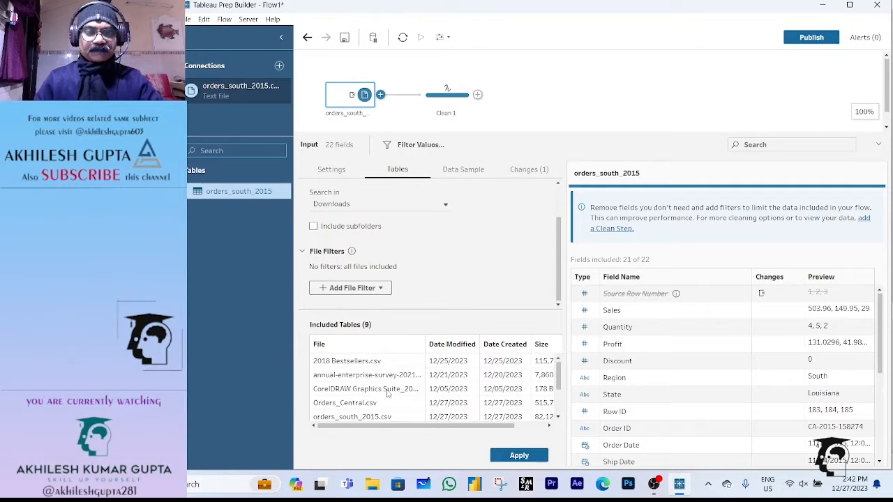
scroll(387, 374, "down", 3)
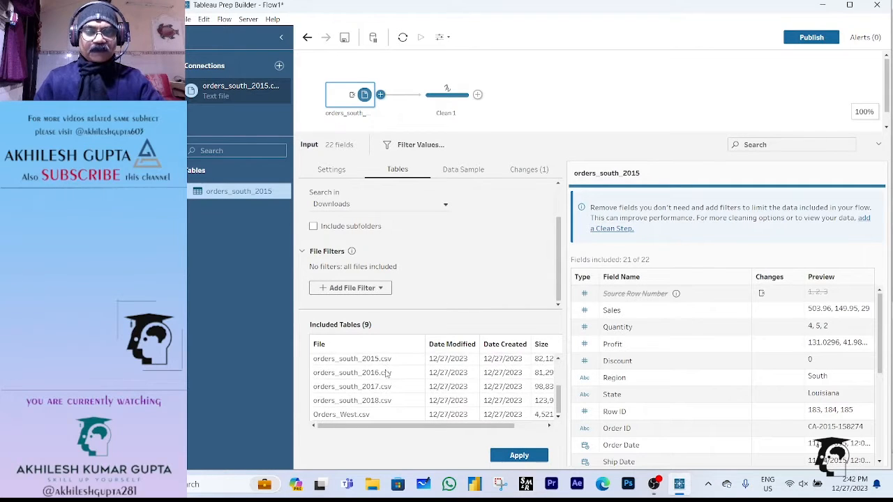
scroll(385, 391, "up", 3)
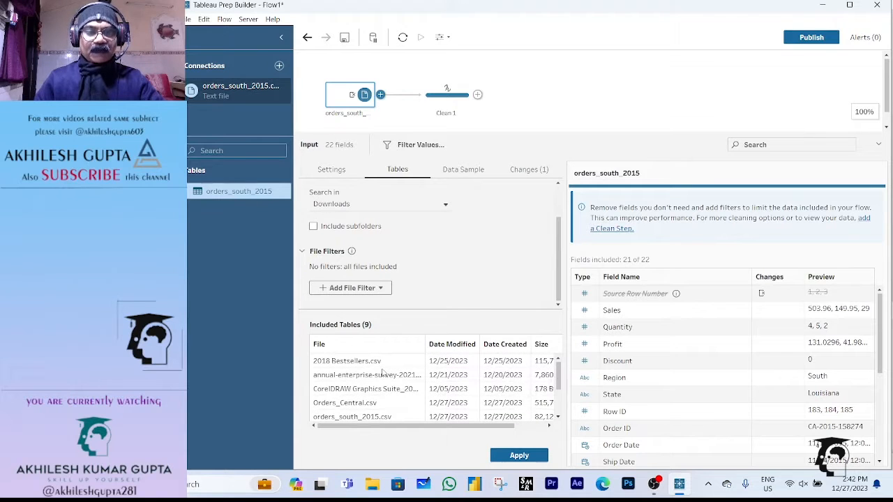
scroll(382, 375, "down", 3)
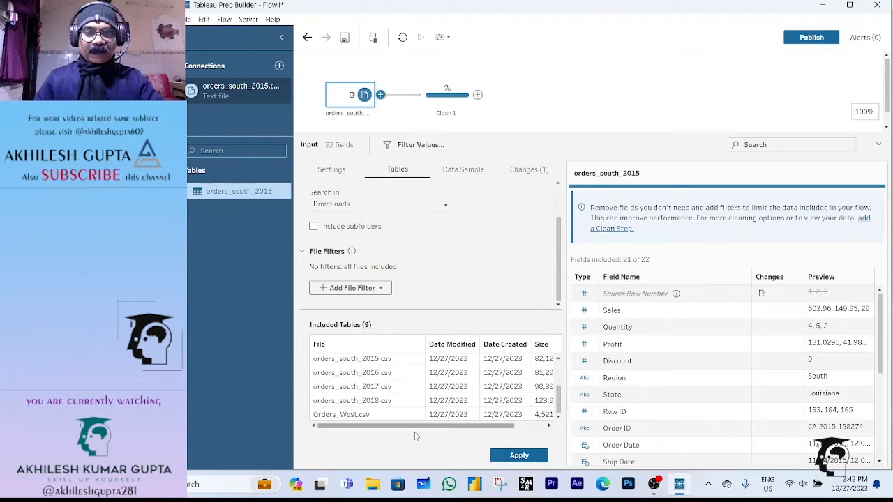
Step: Switch to File Explorer to inspect the order files in the Downloads folder, and return to Tableau Prep Builder
left_click(371, 483)
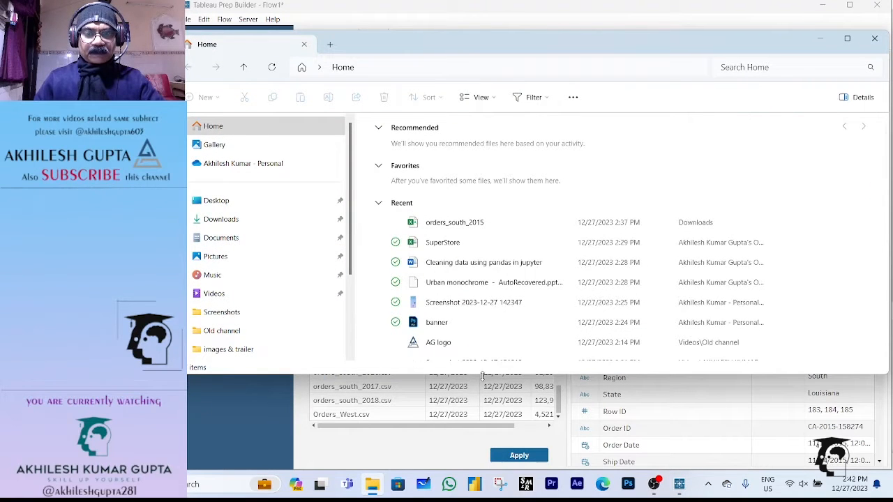
left_click_drag(480, 376, 480, 473)
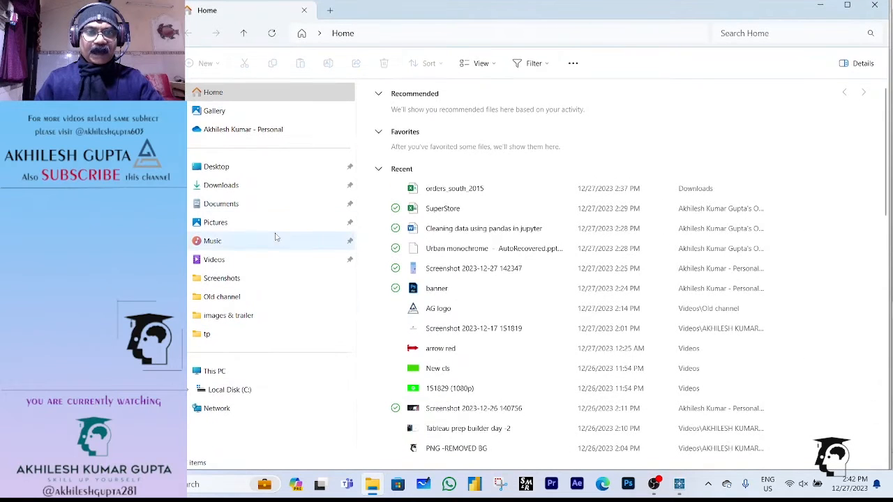
left_click(230, 187)
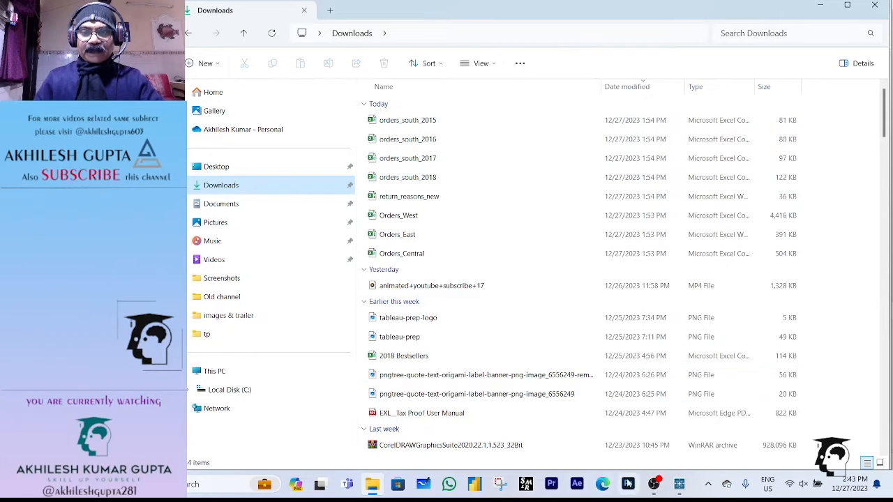
left_click(679, 484)
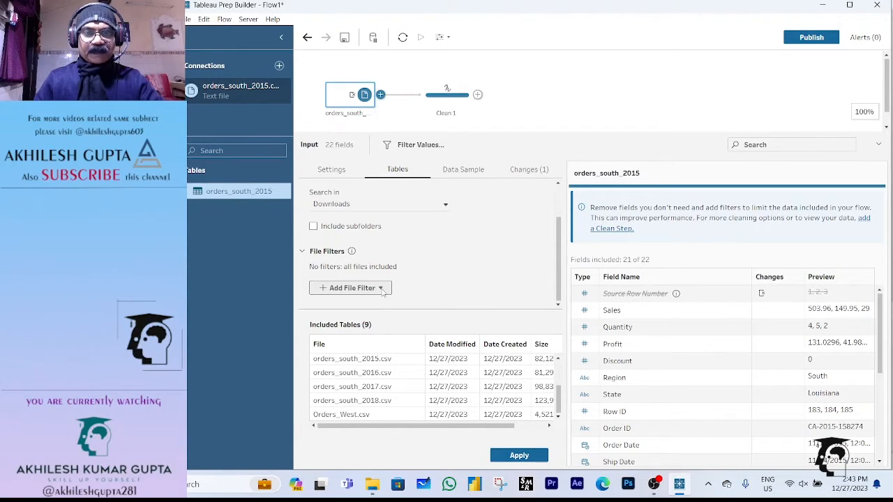
Step: Add a file name filter to the orders_south_2015 union with the matching pattern ORDERS_SOUTH_*
left_click(383, 290)
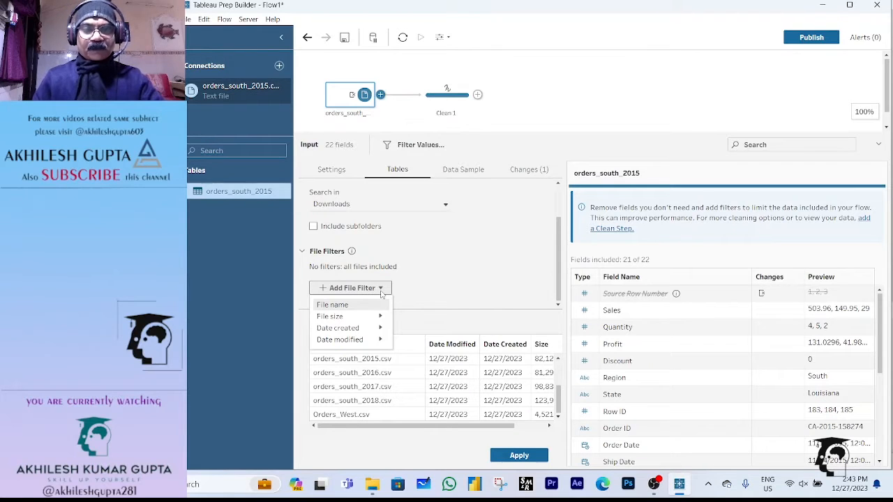
left_click(334, 305)
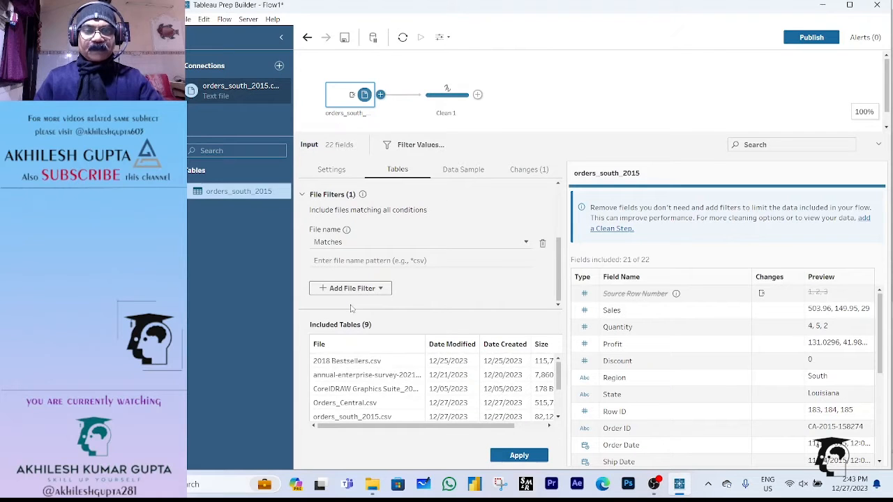
left_click(352, 259)
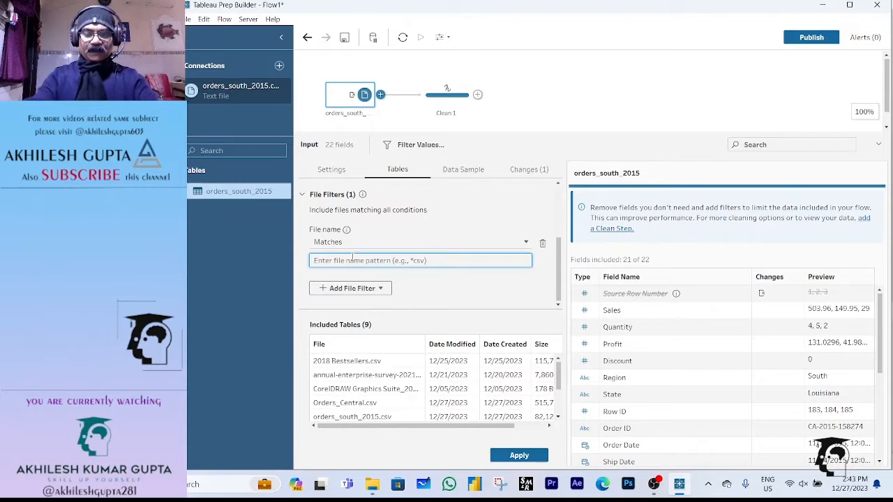
type("ORDERS")
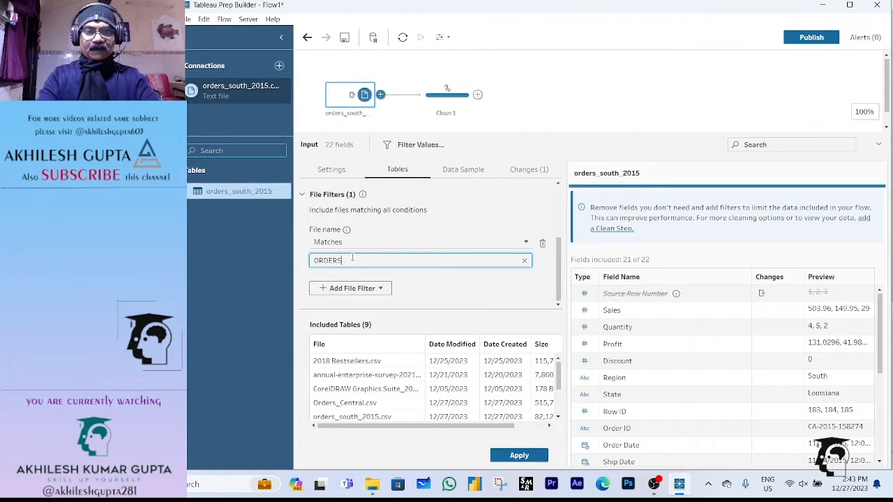
type("_SOUTH_")
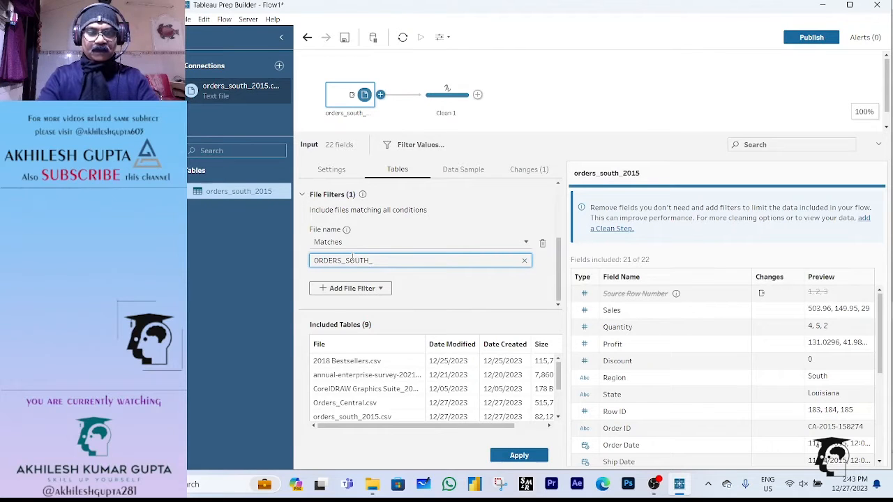
type("*")
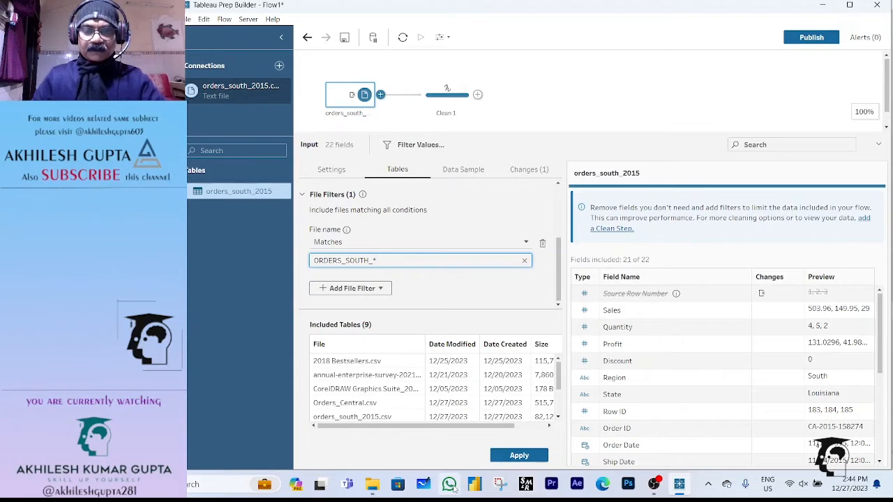
Step: Check the order file names in File Explorer's Downloads folder, return to Tableau Prep Builder, and apply the filtered union
left_click(374, 486)
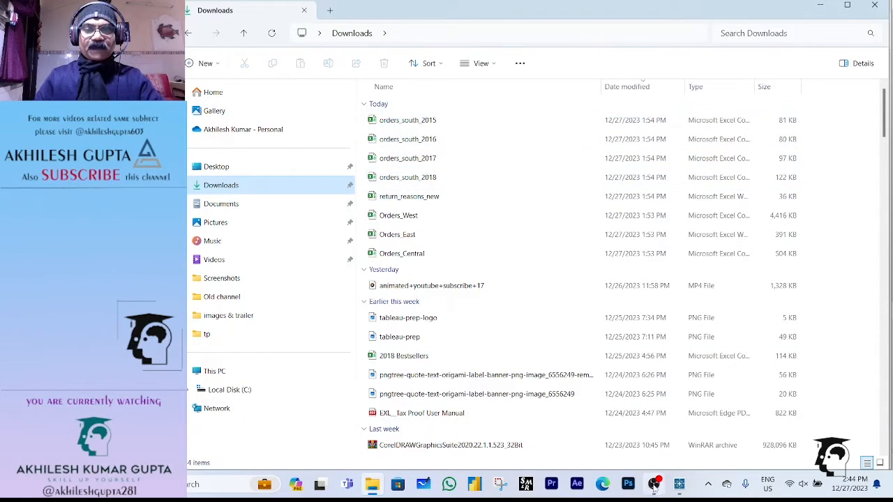
left_click(677, 486)
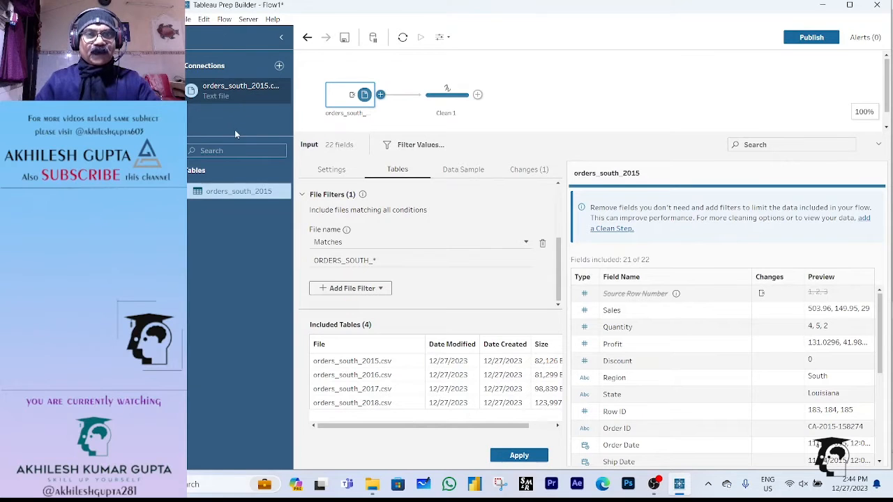
left_click(519, 456)
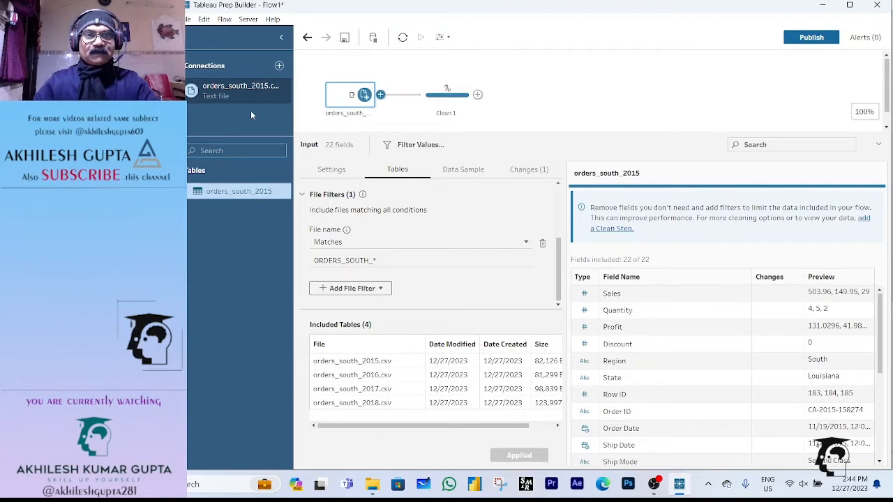
Step: Connect to the text files orders_south_2016, orders_south_2017 and orders_south_2018 from the Downloads folder in one go
left_click(279, 66)
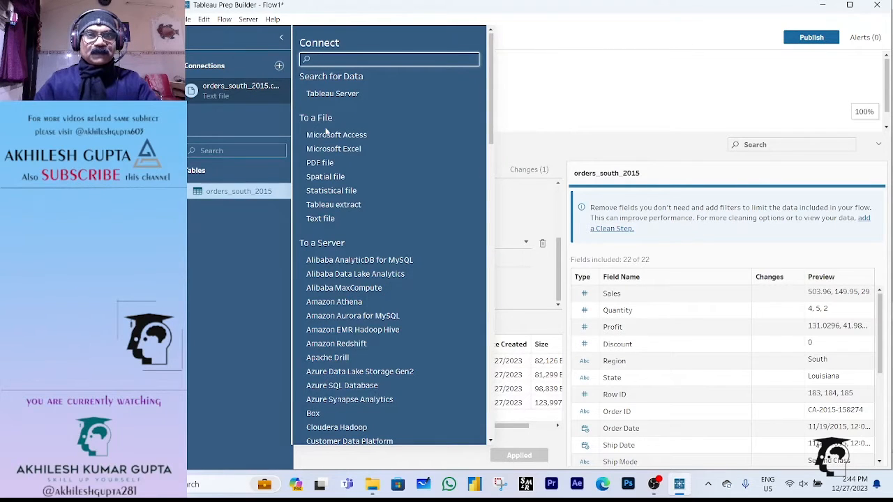
left_click(333, 219)
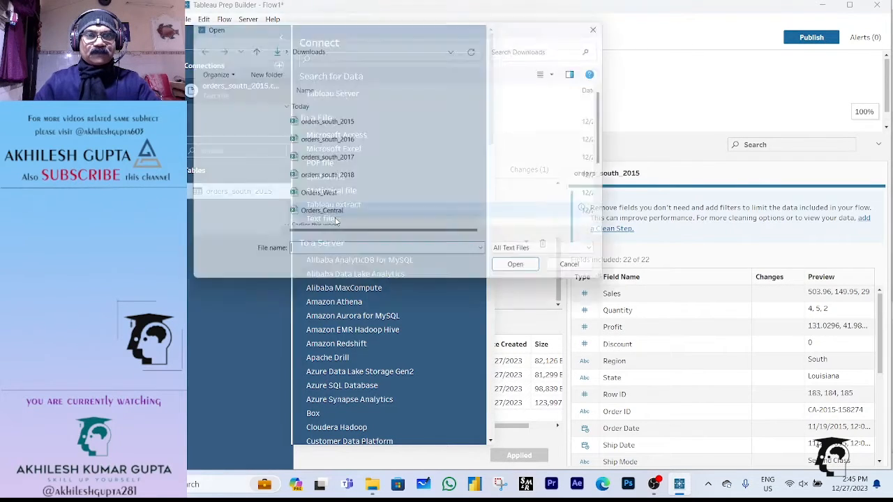
left_click(338, 141)
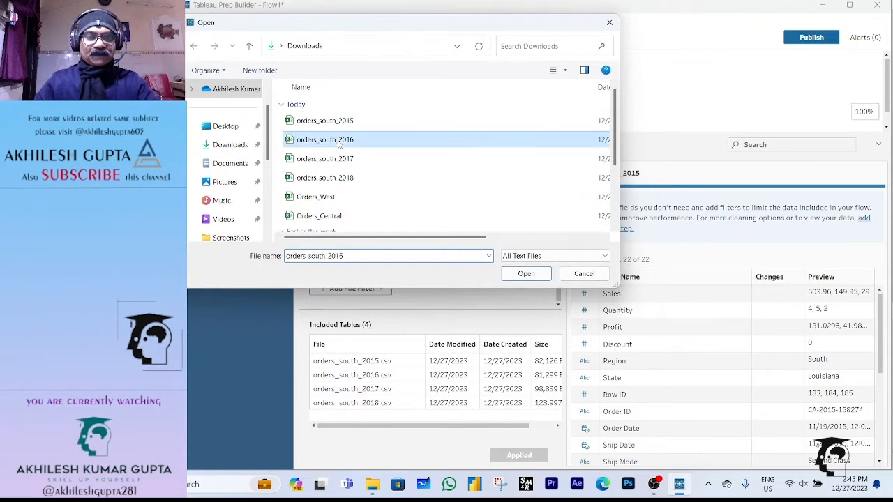
left_click(349, 159, "ctrl")
left_click(351, 183, "ctrl")
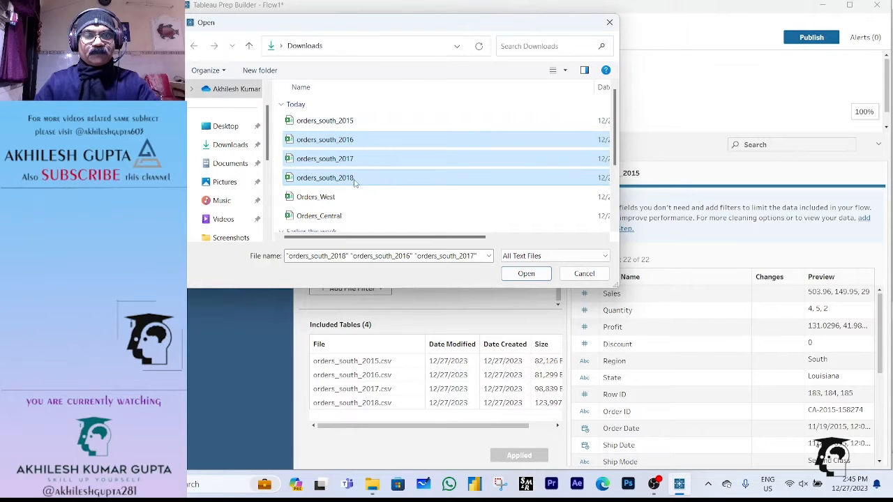
left_click(525, 274)
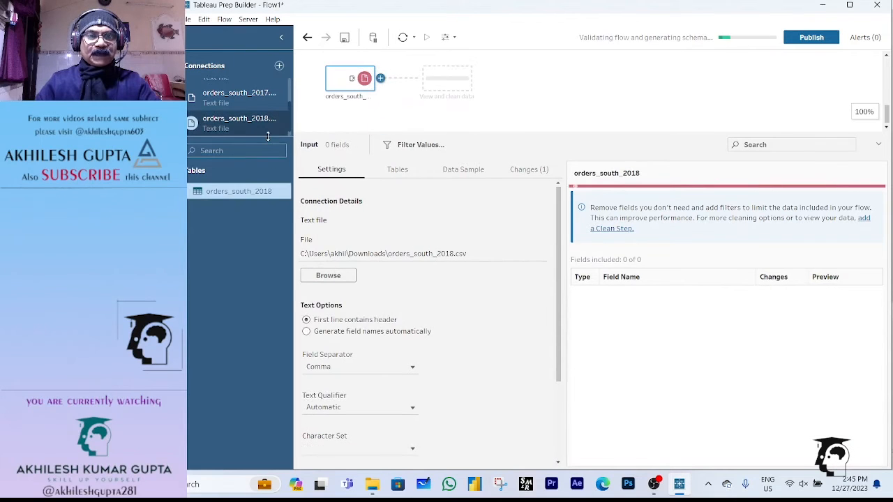
Step: Add a clean step to the orders_south_2016 input in the flow
left_click_drag(267, 136, 265, 218)
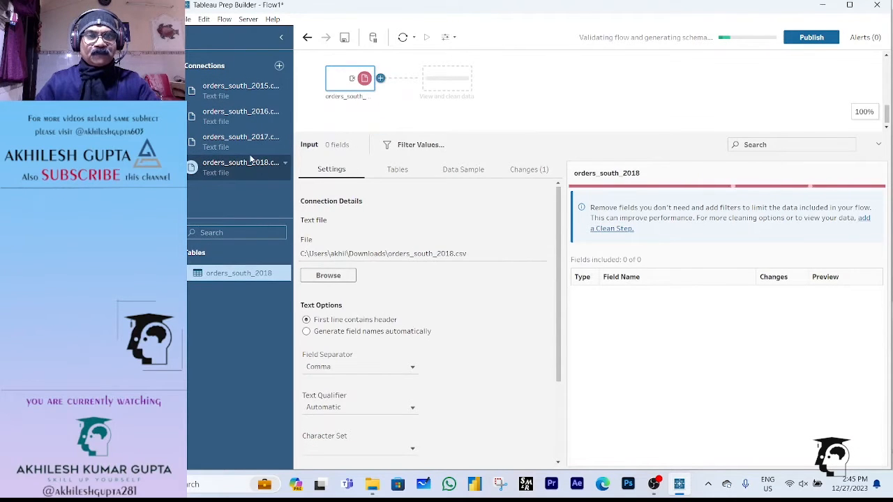
left_click_drag(451, 133, 464, 374)
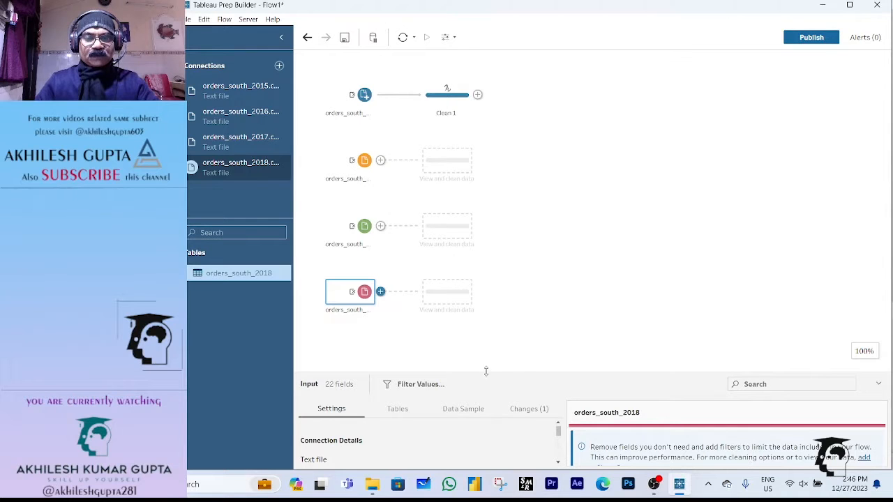
left_click_drag(487, 373, 648, 225)
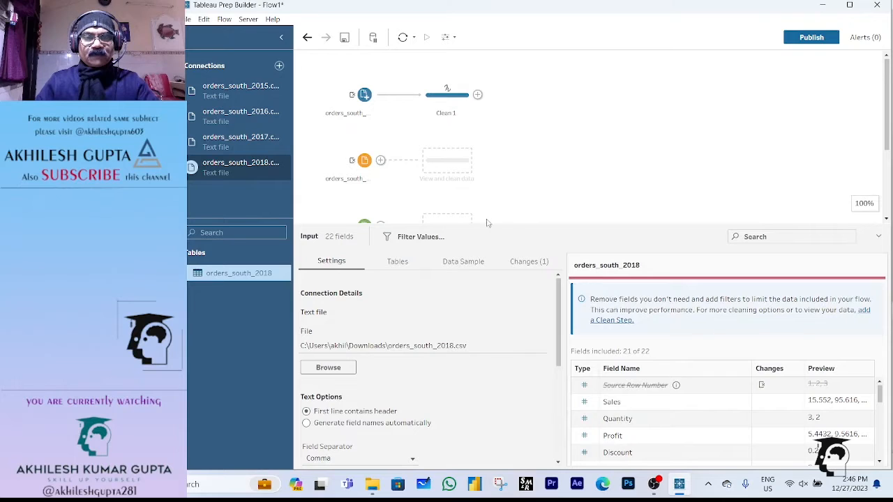
left_click(380, 160)
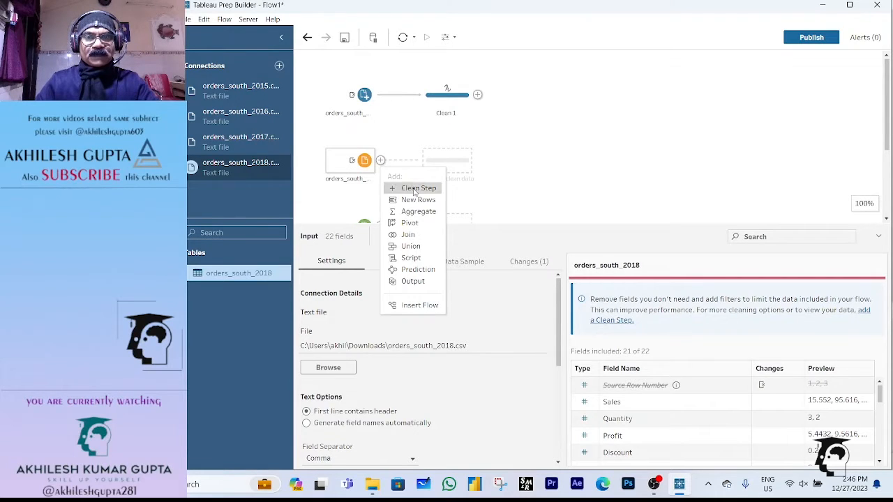
left_click(539, 177)
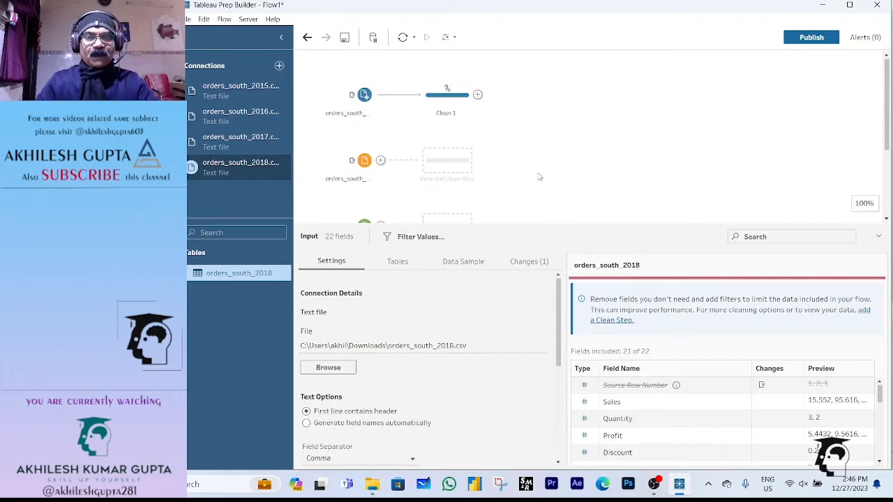
left_click(449, 164)
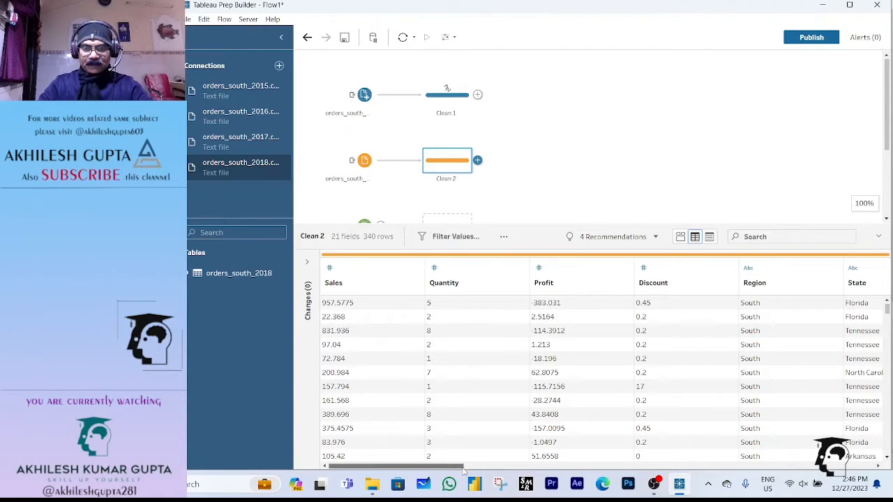
Step: Change the Postal Code field's data type to String in the orders_south_2016 clean step
left_click_drag(463, 472, 777, 465)
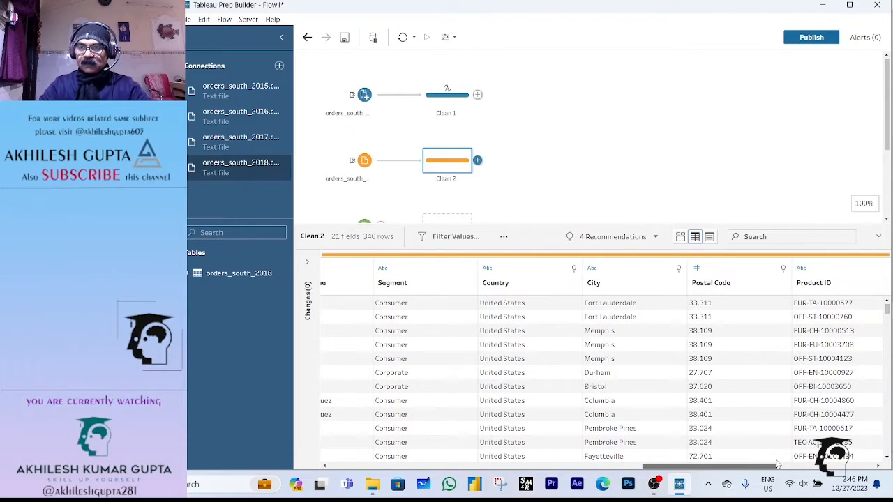
left_click(696, 270)
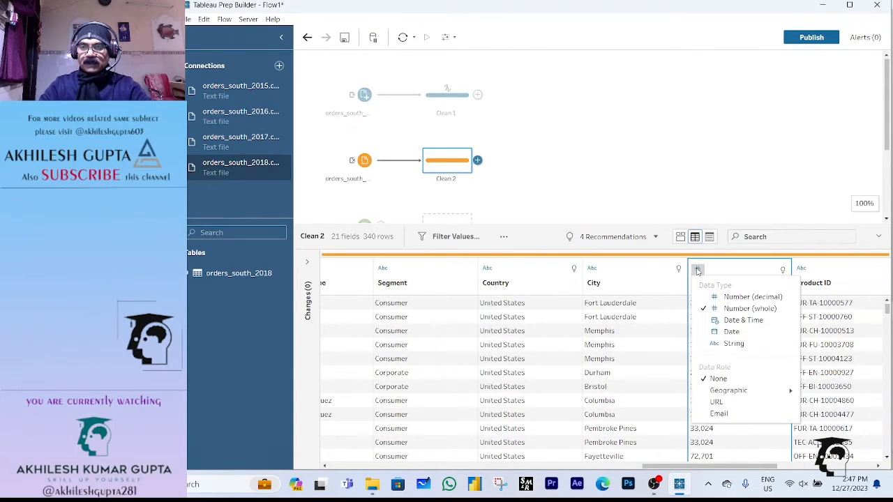
left_click(707, 343)
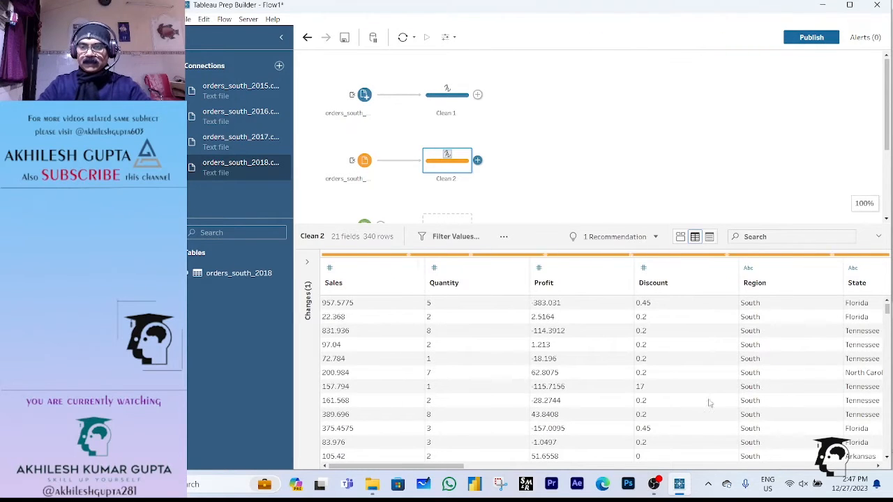
mouse_move(459, 469)
left_mouse_down()
mouse_move(876, 464)
mouse_move(448, 457)
left_mouse_up()
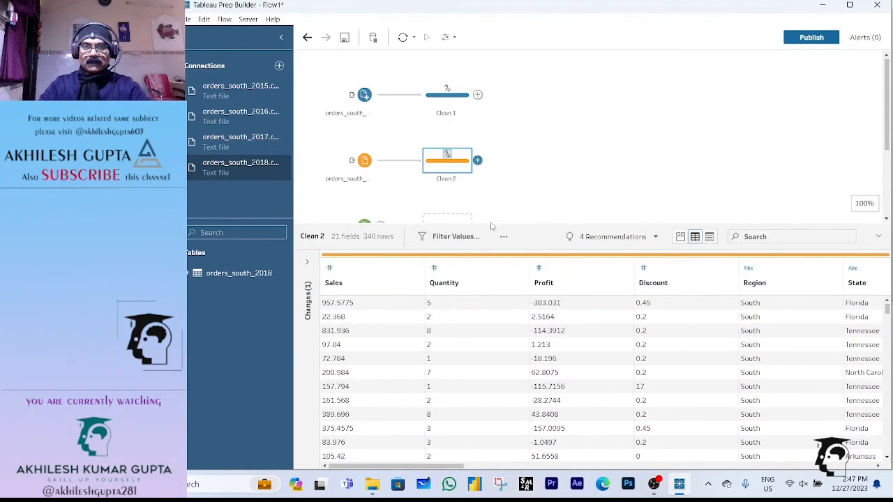
Step: Add a clean step to the orders_south_2017 input in the flow
left_click_drag(491, 223, 491, 293)
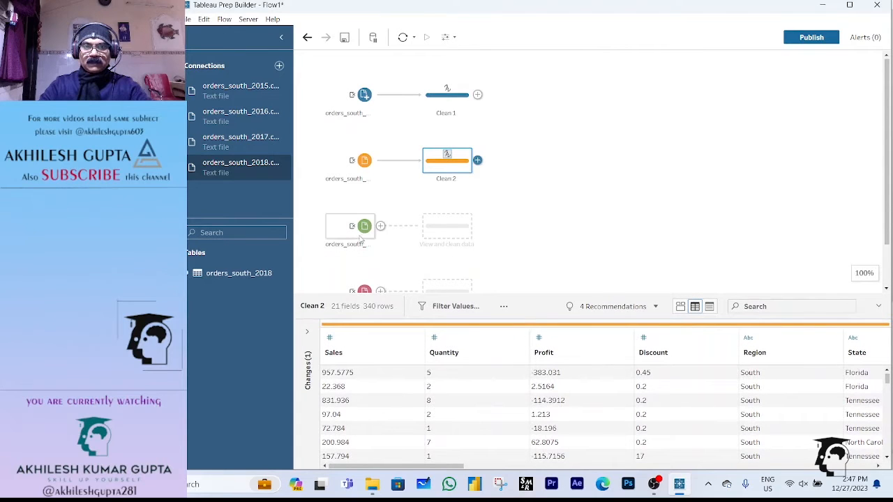
left_click(365, 228)
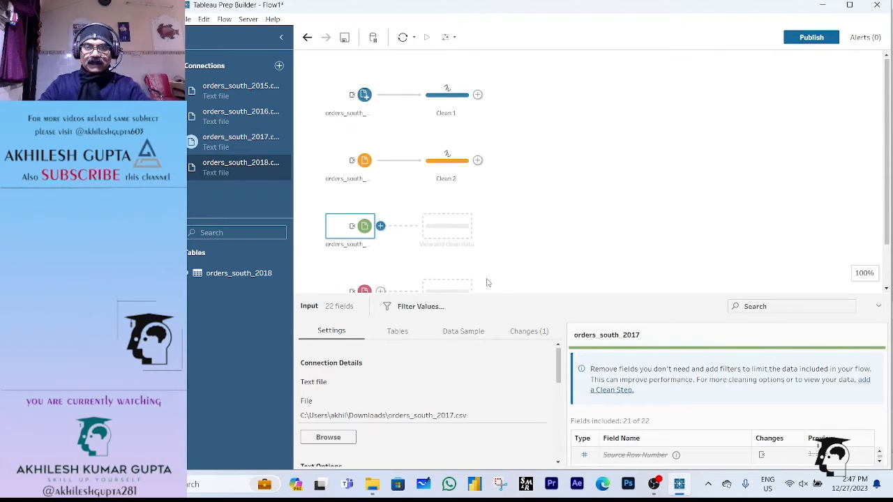
left_click(448, 227)
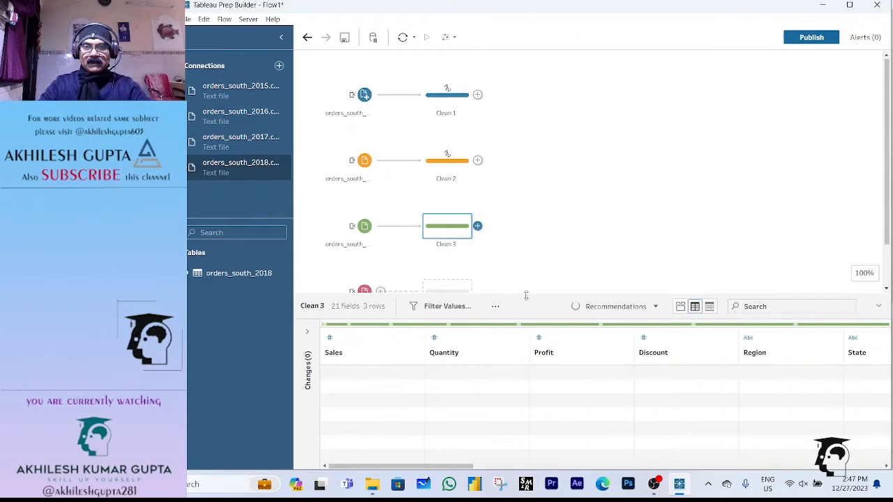
Step: Change the Postal Code field's data type to String in the orders_south_2017 clean step and look through the columns
left_click_drag(524, 293, 513, 152)
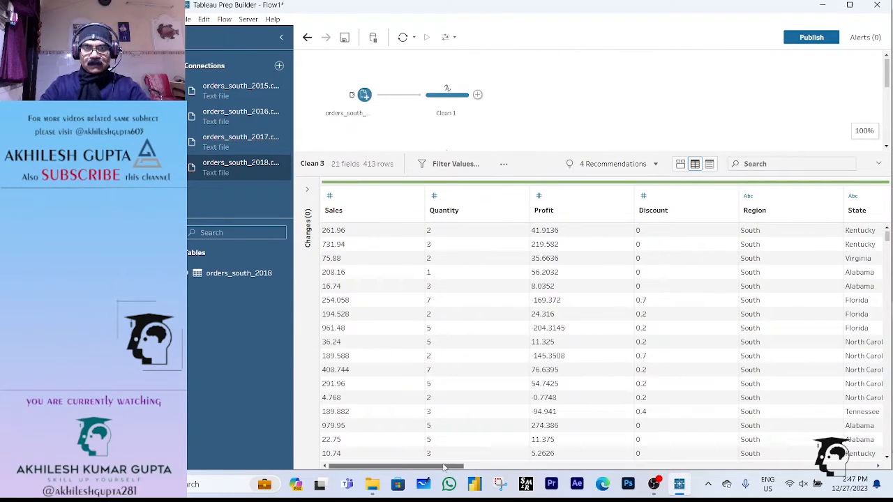
left_click_drag(443, 466, 789, 455)
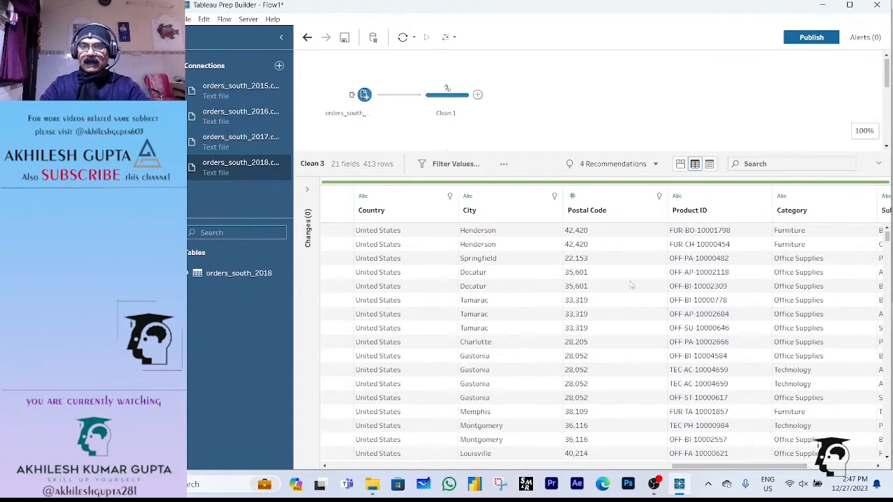
left_click(573, 197)
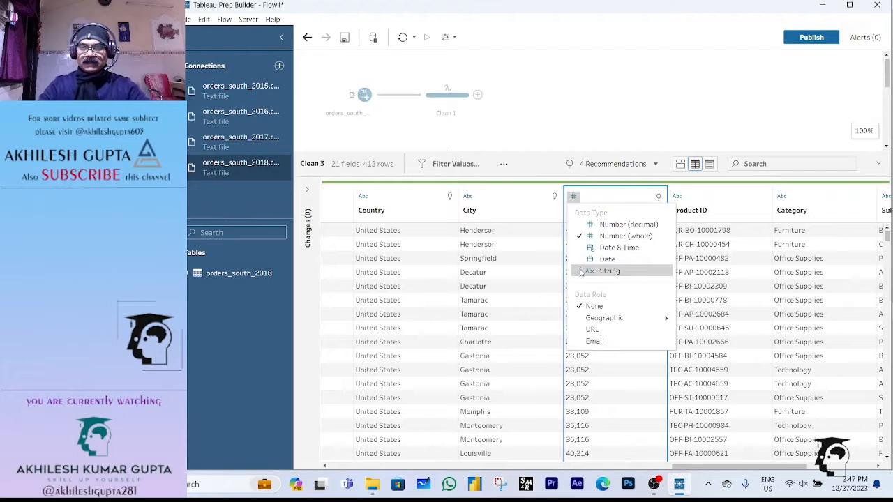
left_click(609, 270)
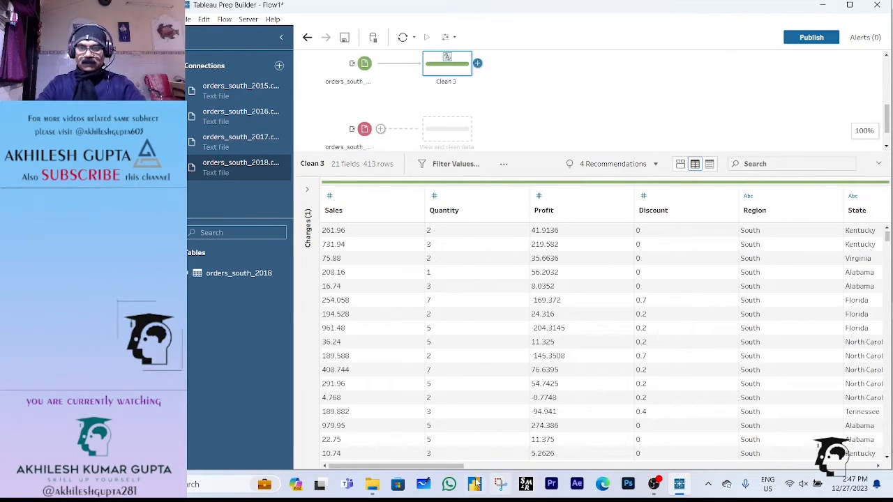
left_click_drag(464, 466, 687, 457)
left_click_drag(718, 459, 444, 462)
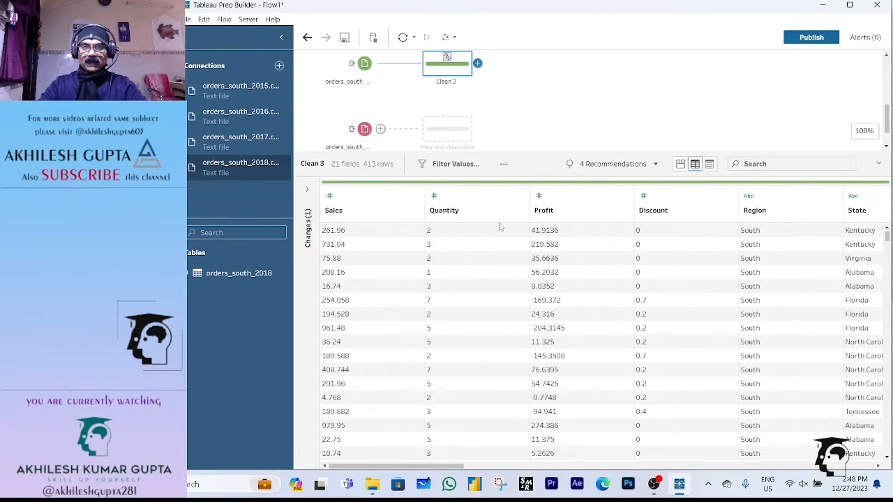
Step: Add a clean step to the orders_south_2018 input and enlarge its data grid
left_click_drag(500, 160, 492, 350)
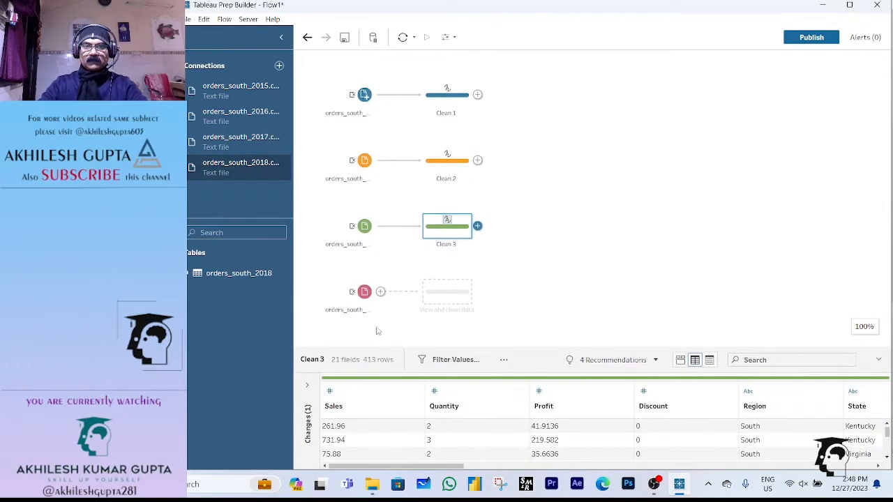
left_click(364, 291)
left_click(450, 293)
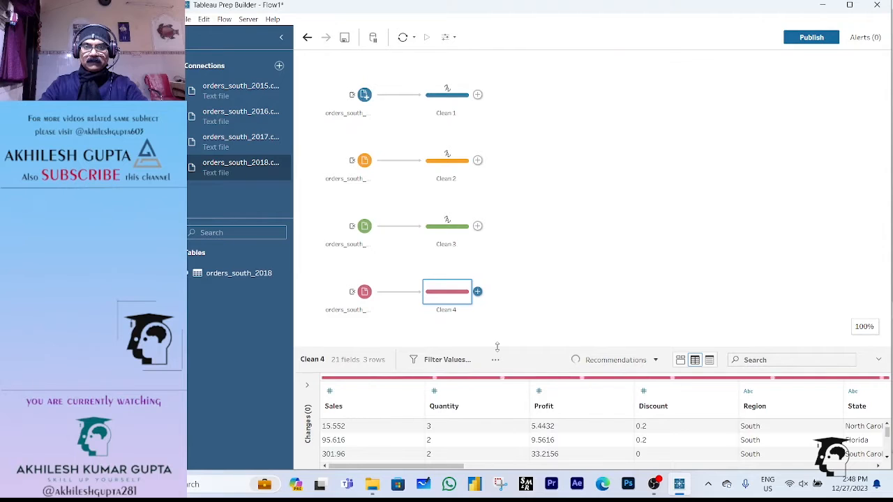
left_click_drag(499, 348, 496, 180)
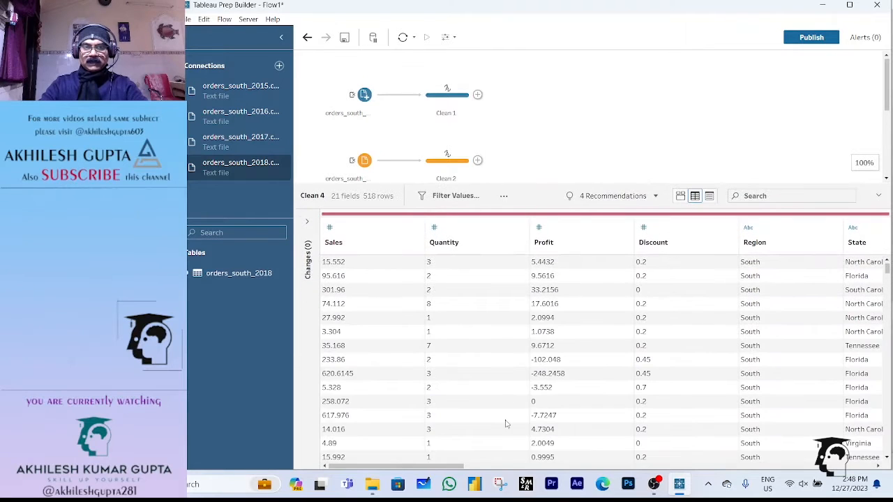
Step: Change the Postal Code field's data type to String in the orders_south_2018 clean step and give the flow diagram more room
left_click_drag(449, 473, 760, 464)
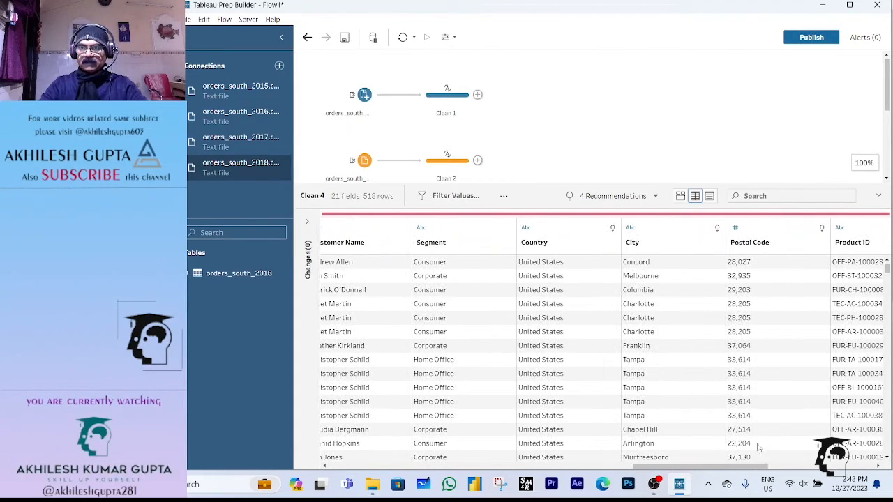
left_click(736, 229)
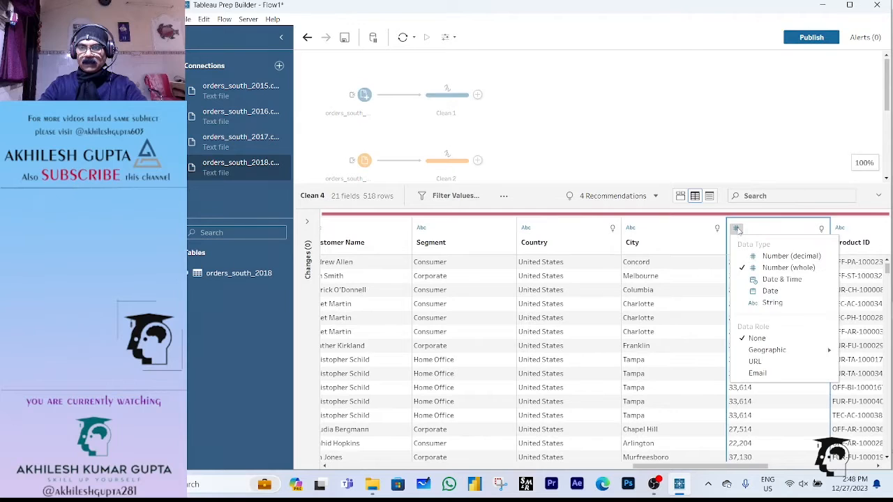
left_click(752, 305)
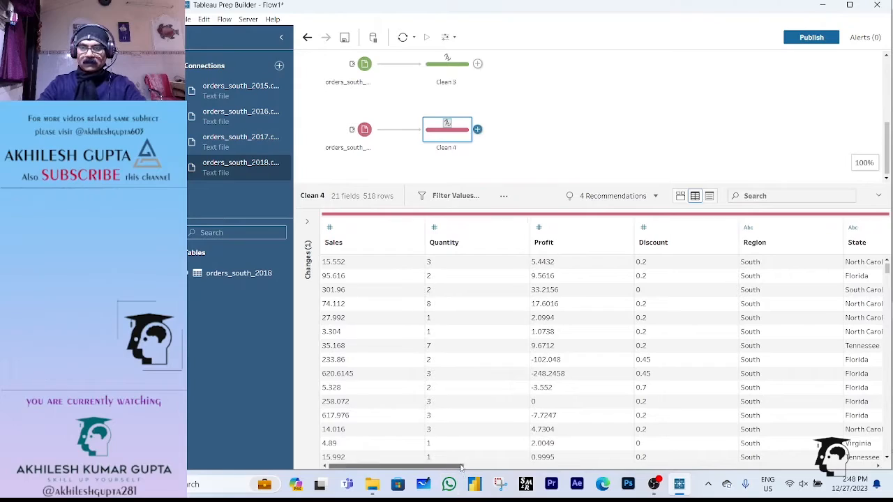
mouse_move(458, 467)
left_mouse_down()
mouse_move(871, 457)
mouse_move(463, 466)
left_mouse_up()
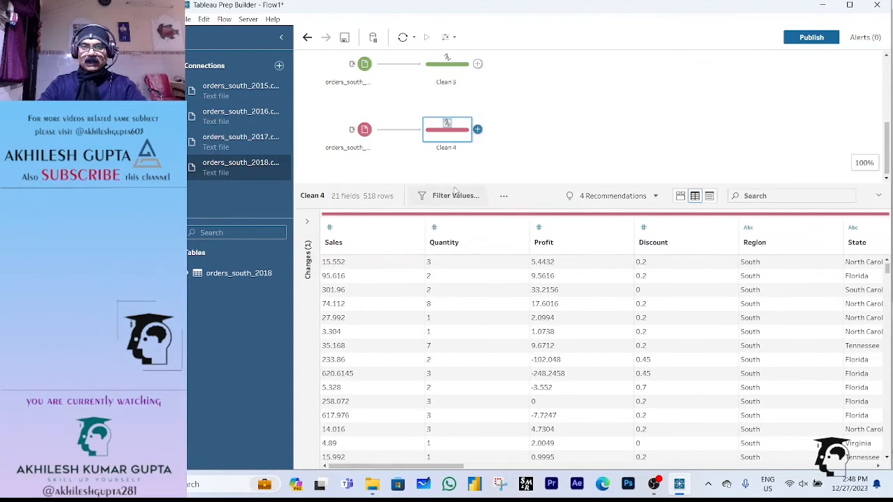
left_click_drag(457, 185, 460, 376)
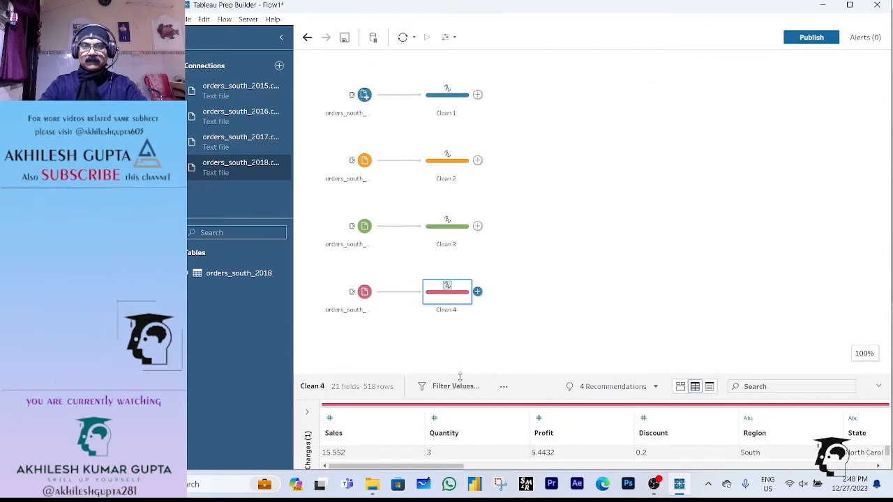
left_click(578, 251)
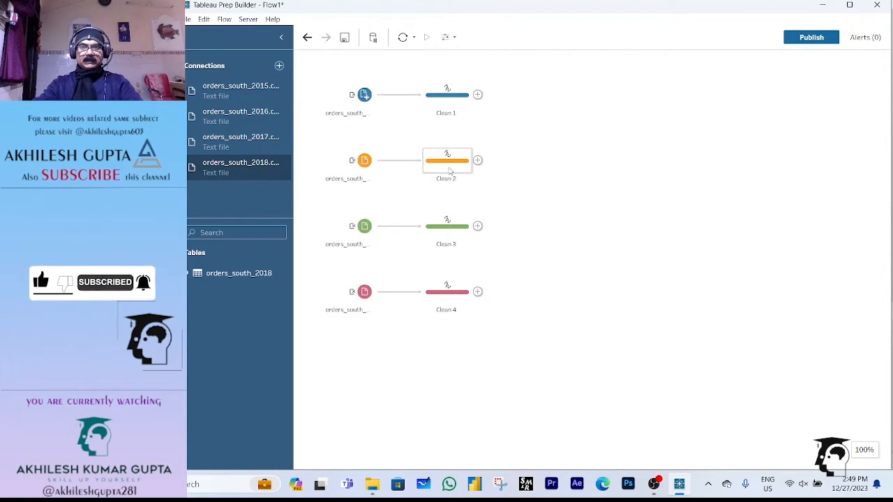
Step: Add a union step after Clean 1 and include Clean 2, Clean 3 and Clean 4 in the same union
mouse_move(444, 156)
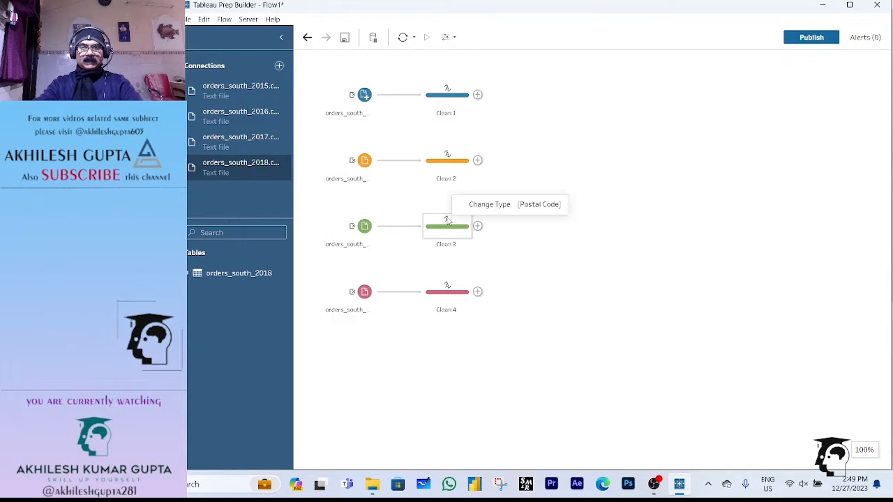
mouse_move(447, 288)
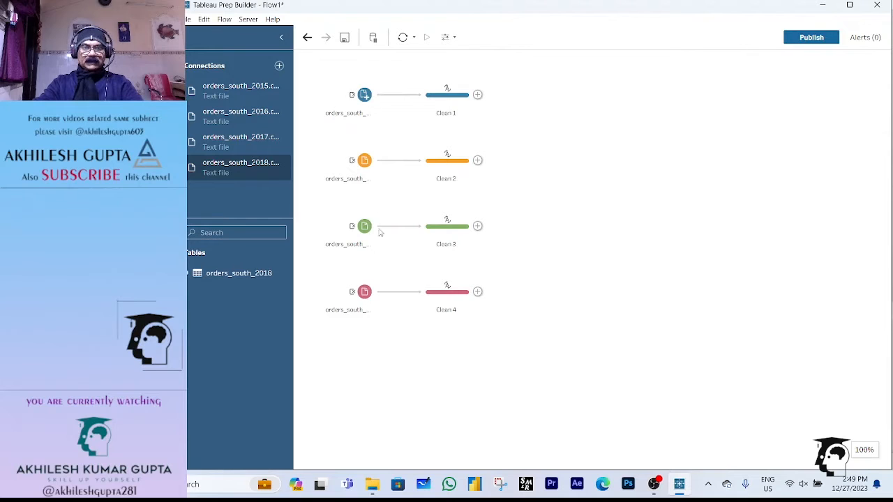
mouse_move(357, 100)
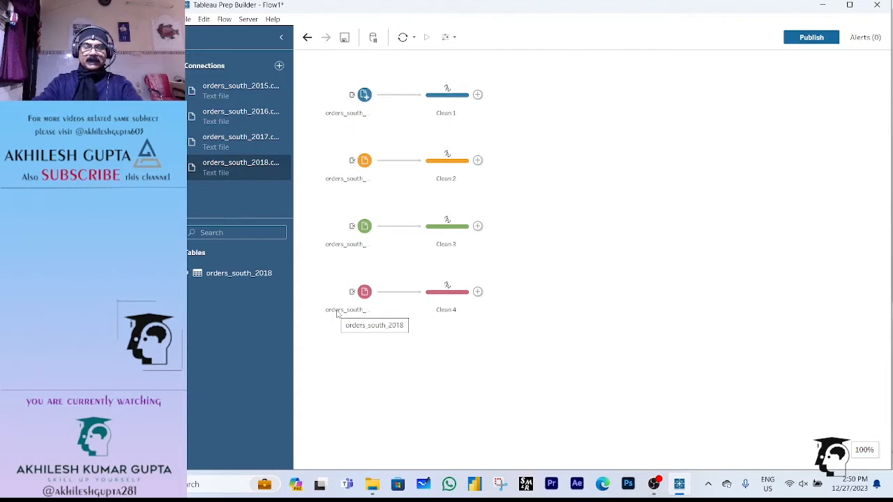
left_click(478, 95)
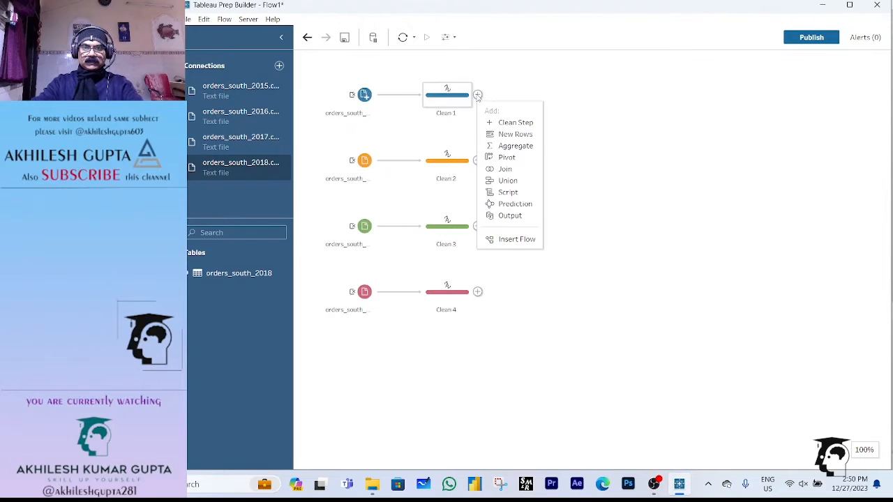
left_click(502, 183)
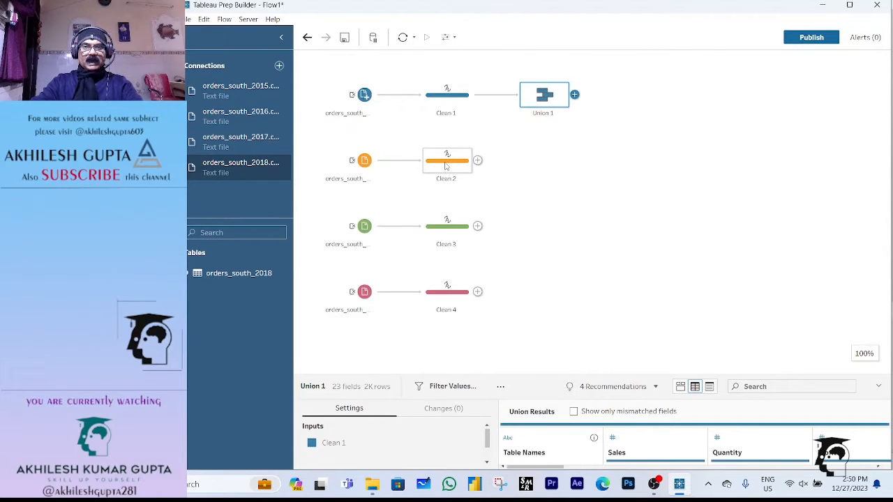
left_click_drag(448, 165, 506, 105)
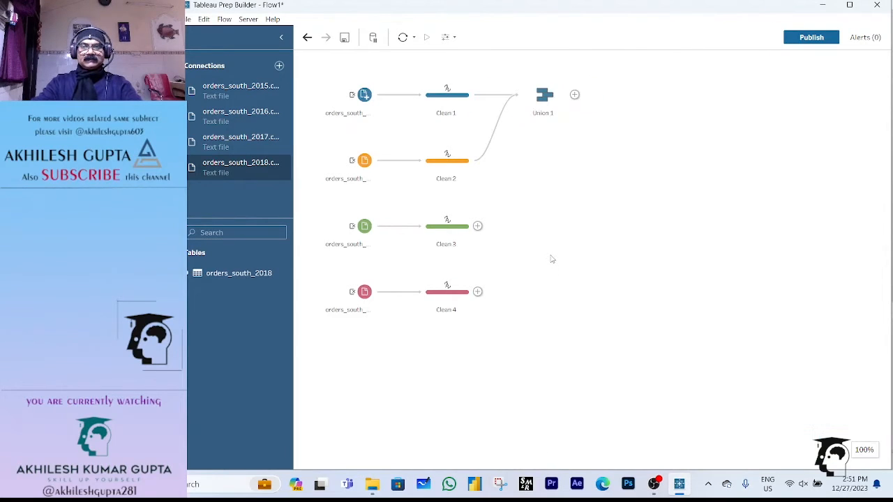
left_click_drag(461, 226, 515, 102)
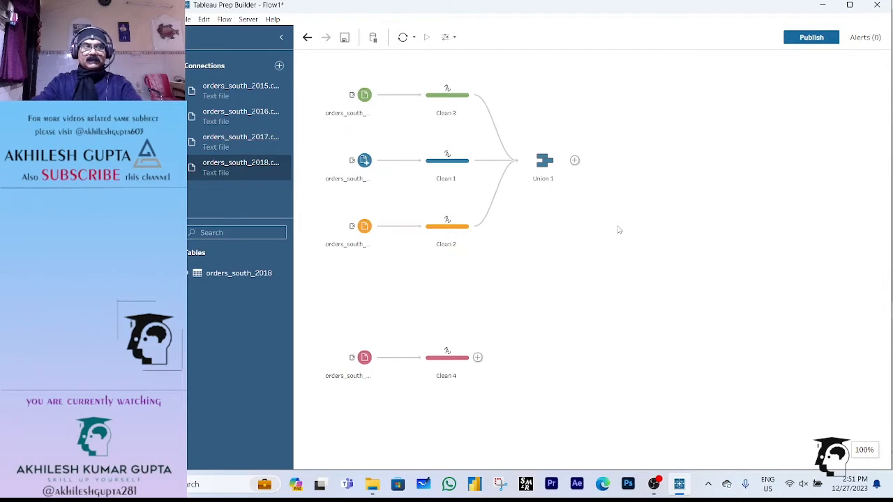
mouse_move(448, 354)
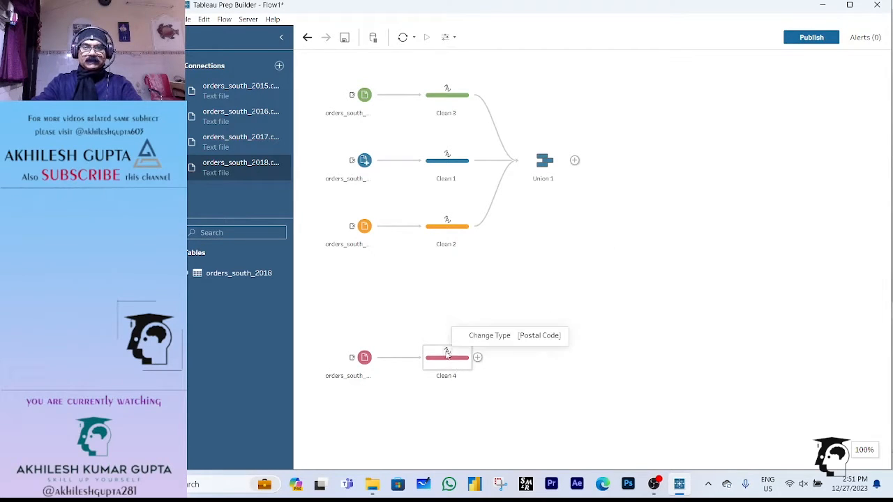
left_click_drag(447, 358, 519, 173)
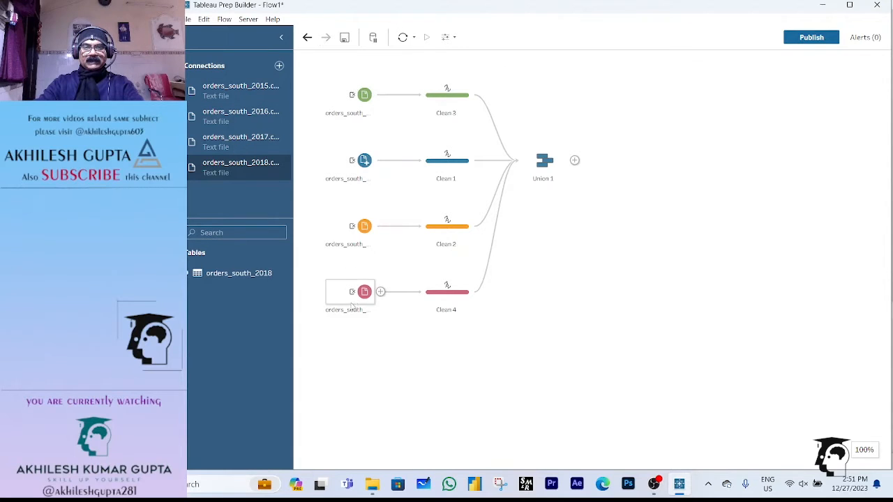
mouse_move(451, 95)
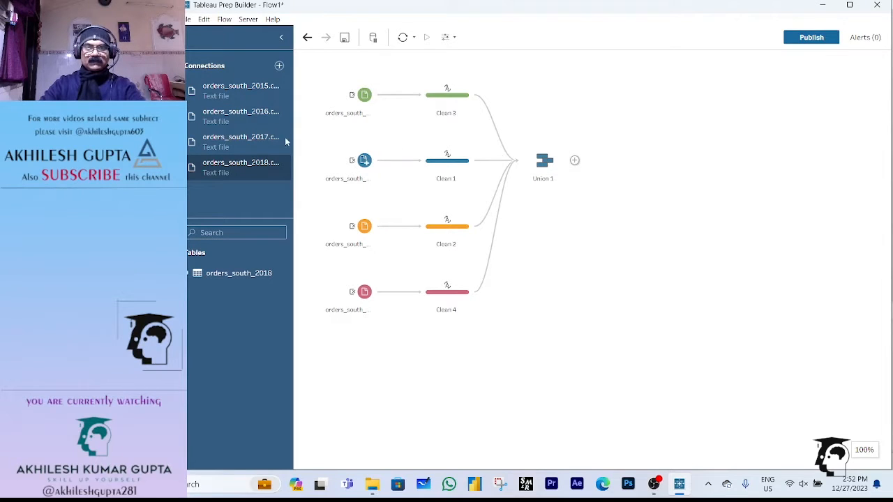
Step: Connect to the Orders_West and Orders_Central text files from the Downloads folder and enlarge the connections list
left_click(279, 67)
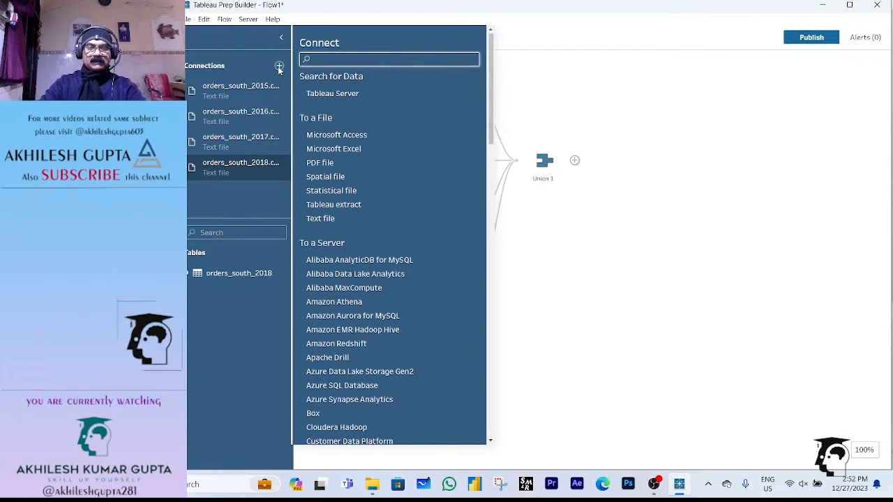
left_click(323, 219)
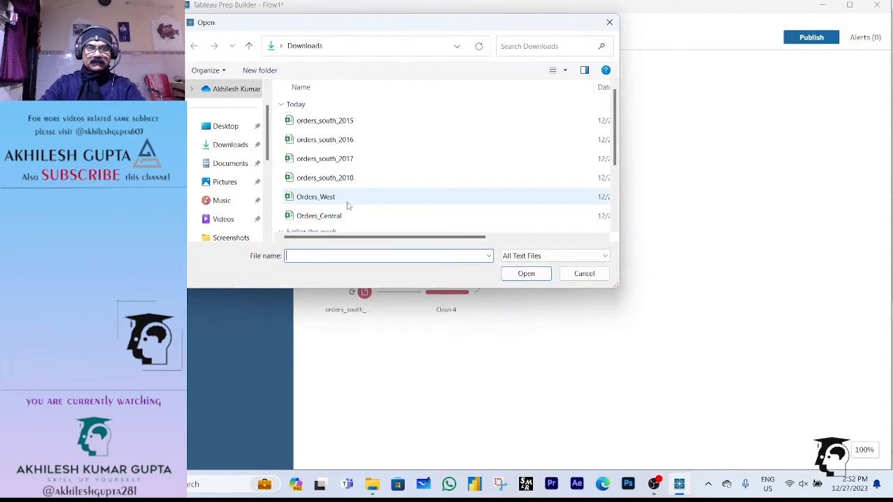
scroll(349, 203, "down", 1)
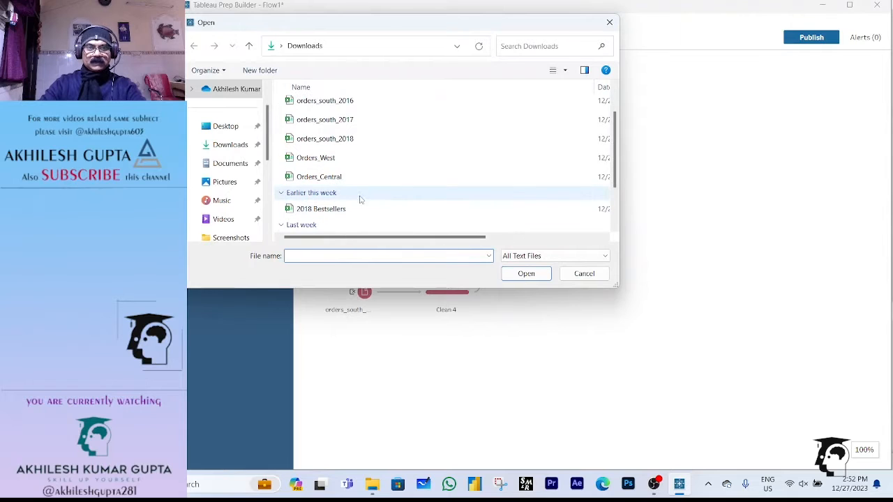
left_click(328, 177)
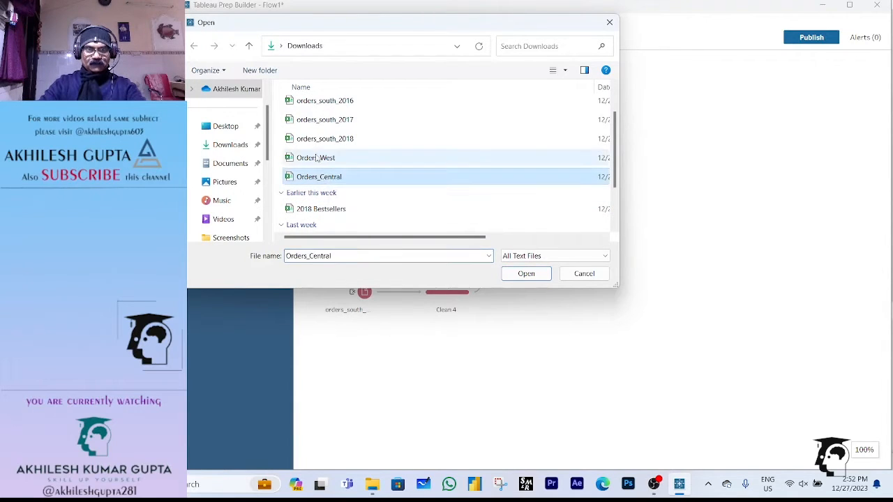
left_click(316, 158, "ctrl")
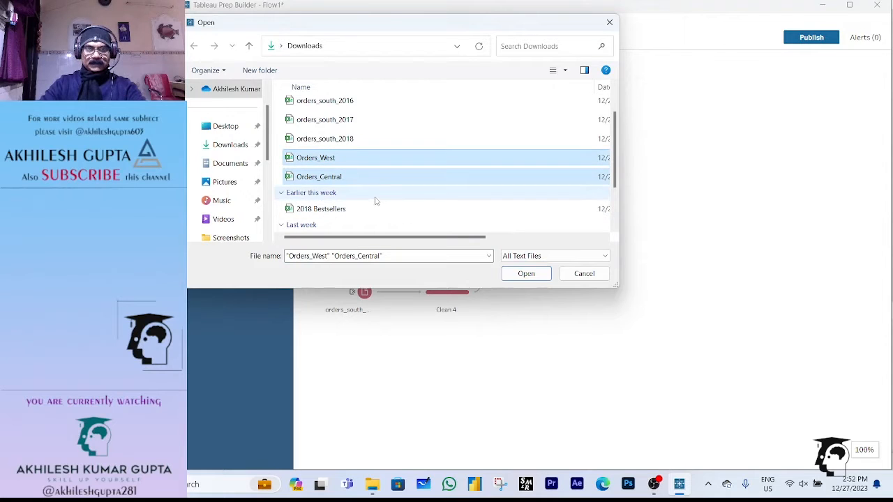
scroll(403, 132, "up", 1)
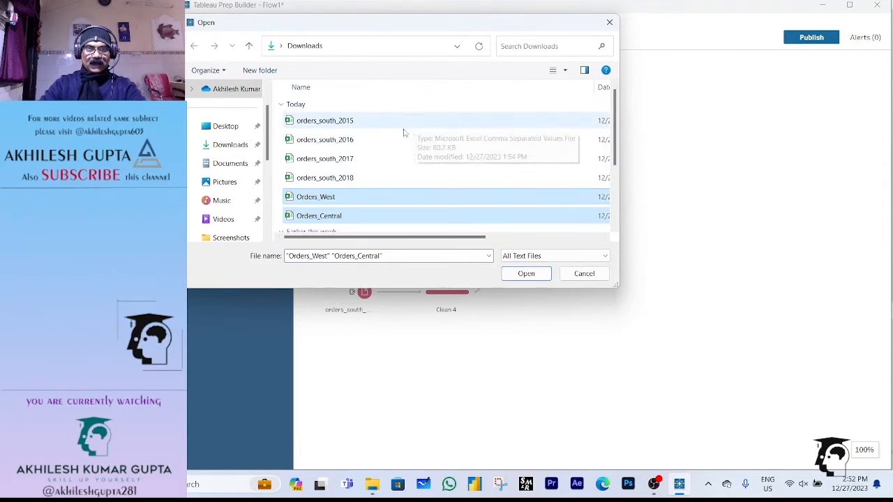
scroll(342, 161, "down", 1)
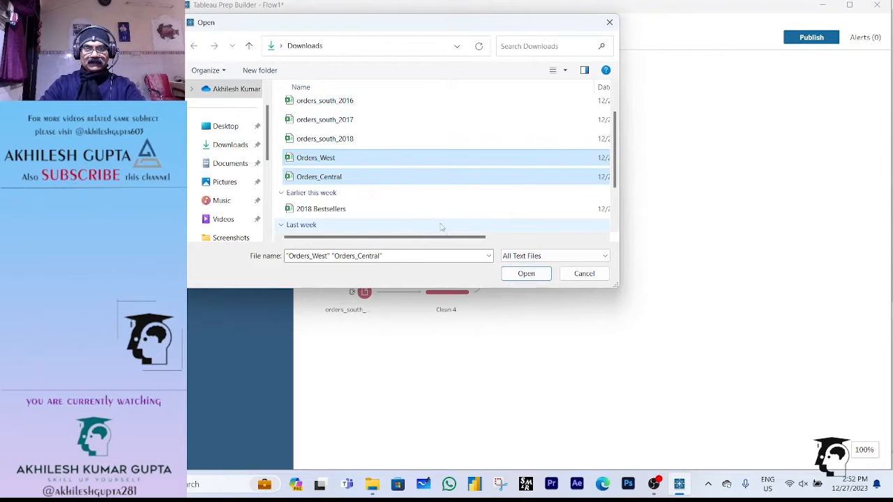
left_click(523, 274)
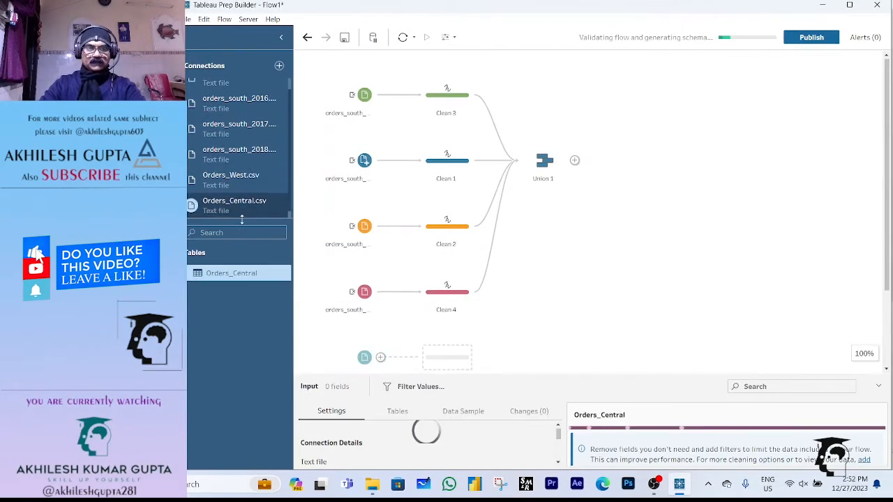
left_click_drag(241, 219, 240, 242)
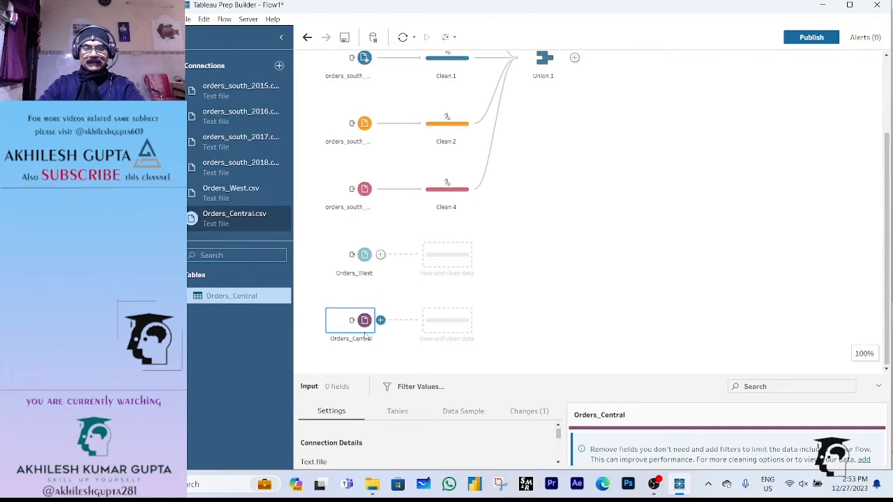
Step: Add a clean step to the Orders_West input and enlarge its data grid
left_click(449, 260)
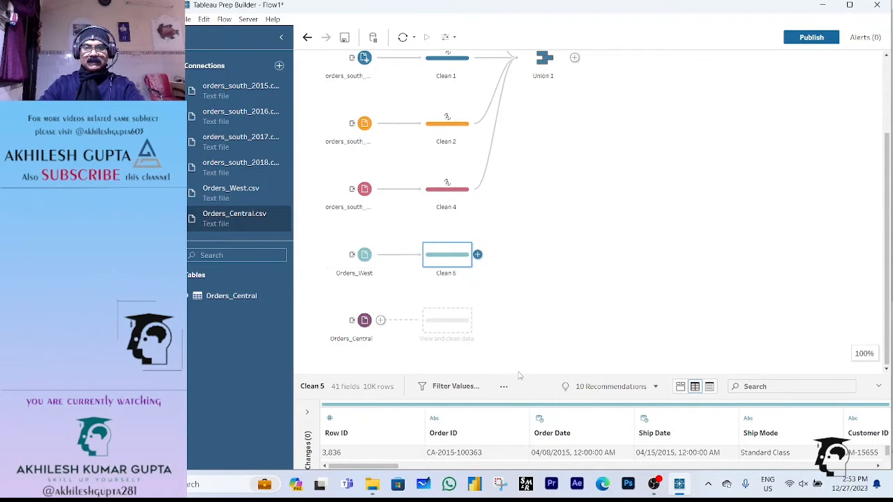
left_click_drag(518, 374, 453, 128)
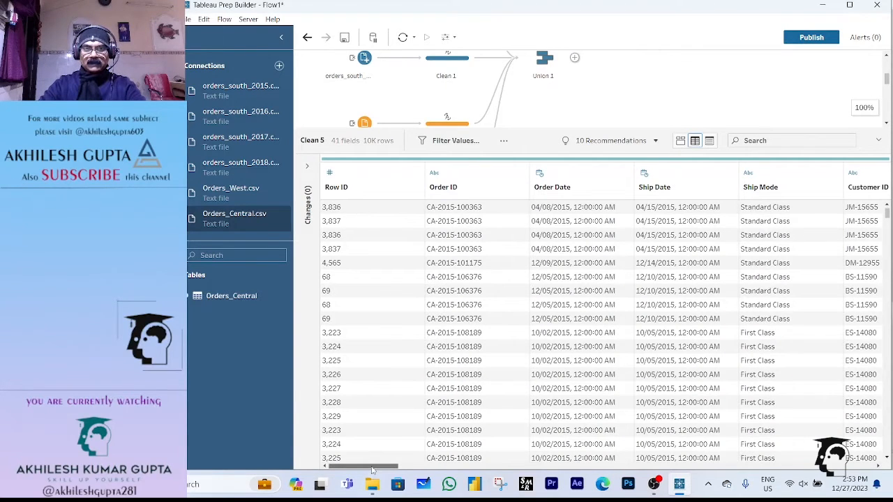
Step: Examine the Orders_West clean step's columns, comparing the fields prefixed Right_ with the original fields and checking the State values
left_click_drag(372, 469, 595, 443)
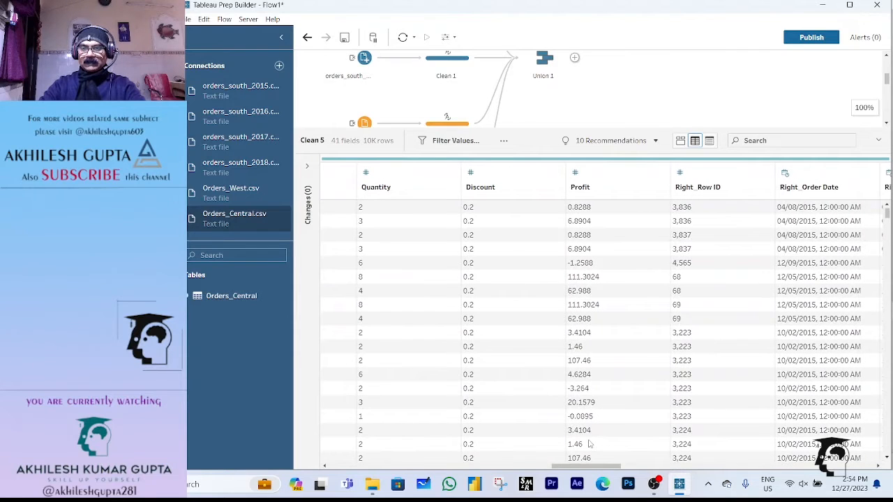
left_click_drag(618, 466, 641, 466)
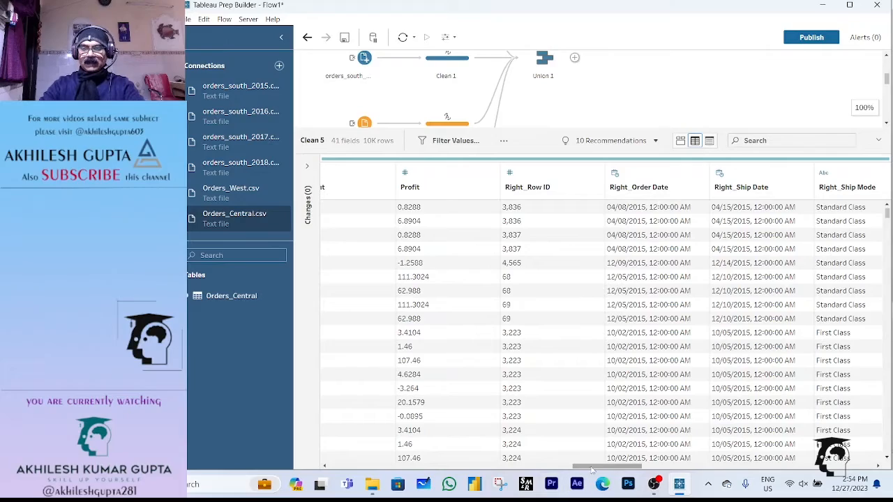
left_click_drag(592, 468, 829, 457)
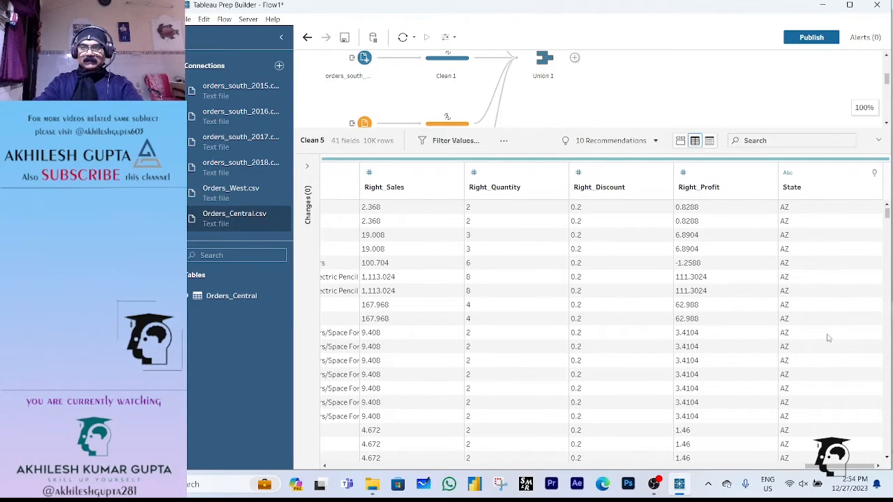
scroll(829, 338, "down", 5)
scroll(829, 338, "down", 15)
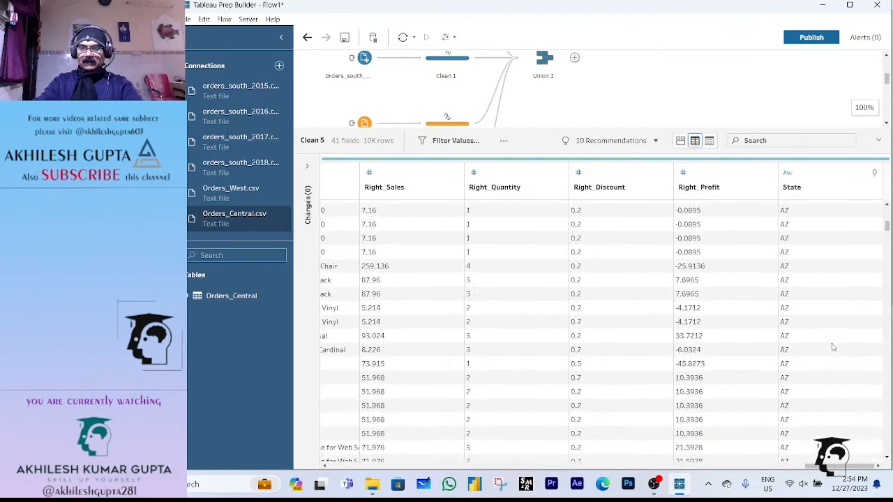
scroll(844, 326, "down", 2)
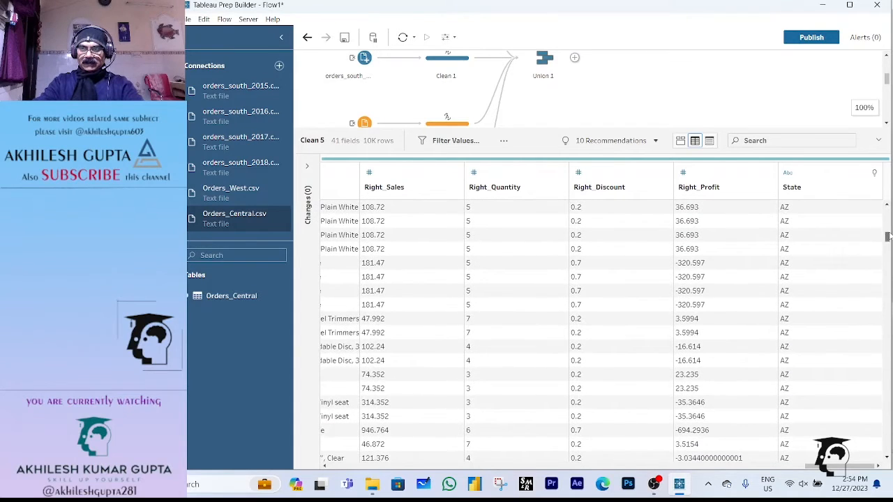
left_click_drag(887, 236, 887, 444)
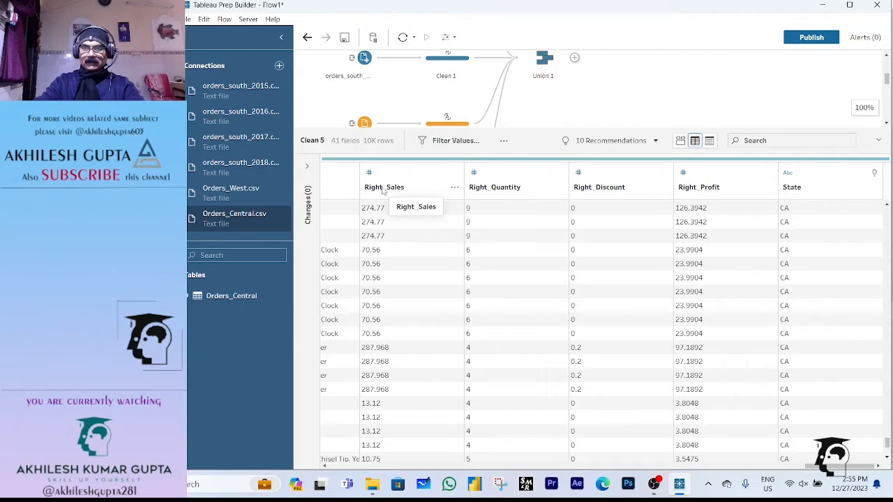
left_click(723, 172)
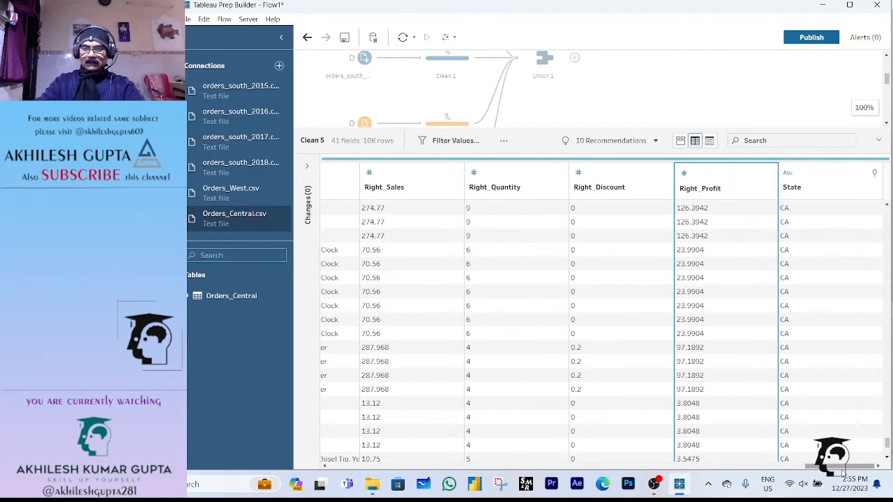
left_click_drag(840, 471, 600, 493)
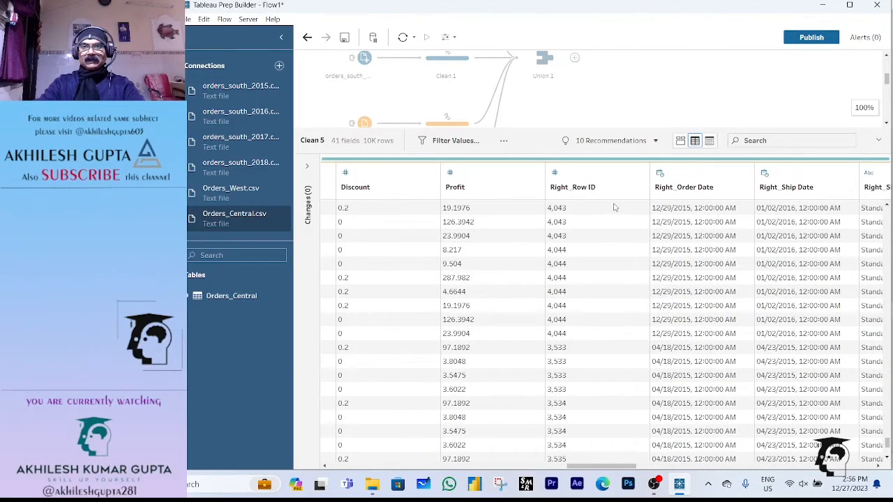
Step: Remove all the duplicate fields prefixed Right_ from the Orders_West clean step
left_click(600, 186, "shift")
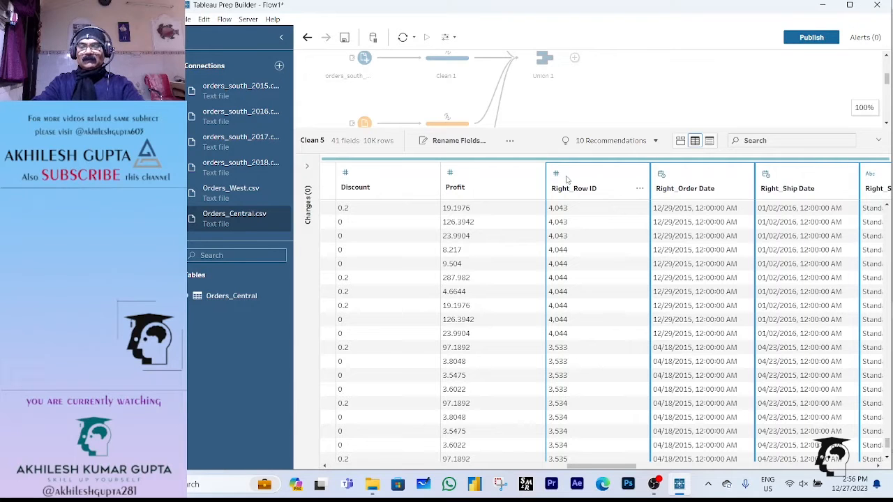
right_click(575, 172)
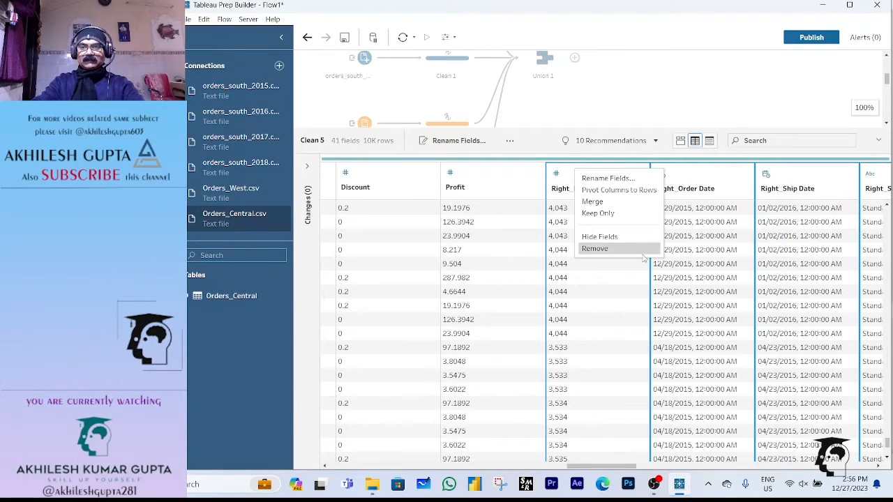
left_click(606, 255)
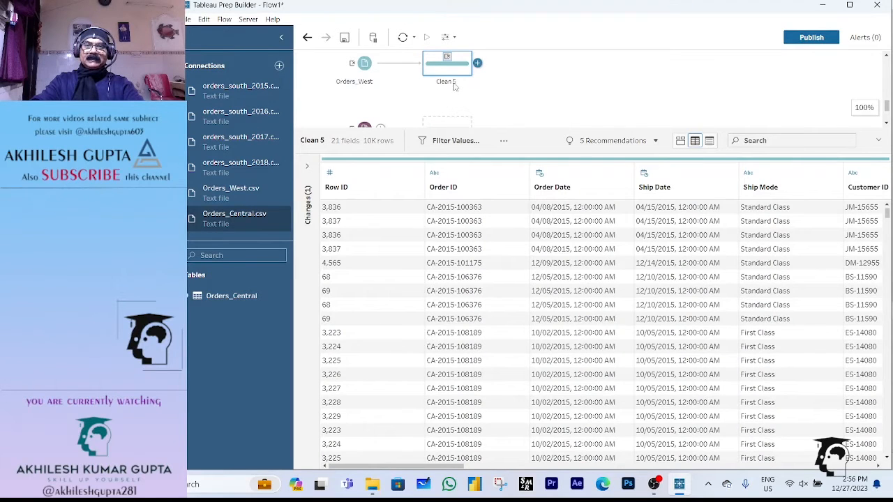
mouse_move(447, 59)
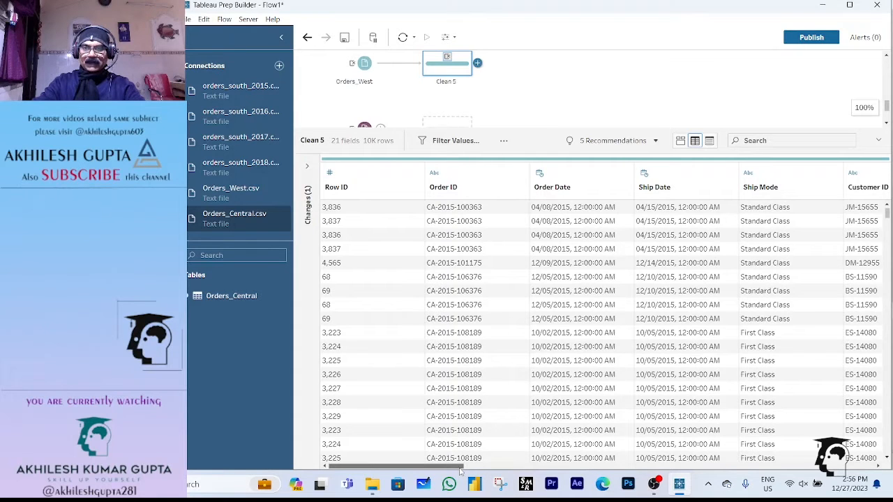
Step: Switch the Orders_West clean step to the profile view and change the State value AZ to Arizona
left_click_drag(460, 472, 844, 482)
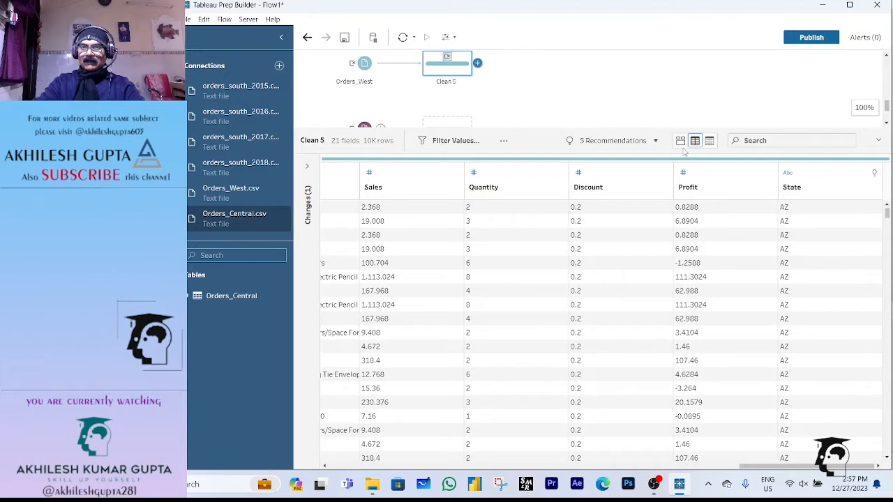
left_click(680, 141)
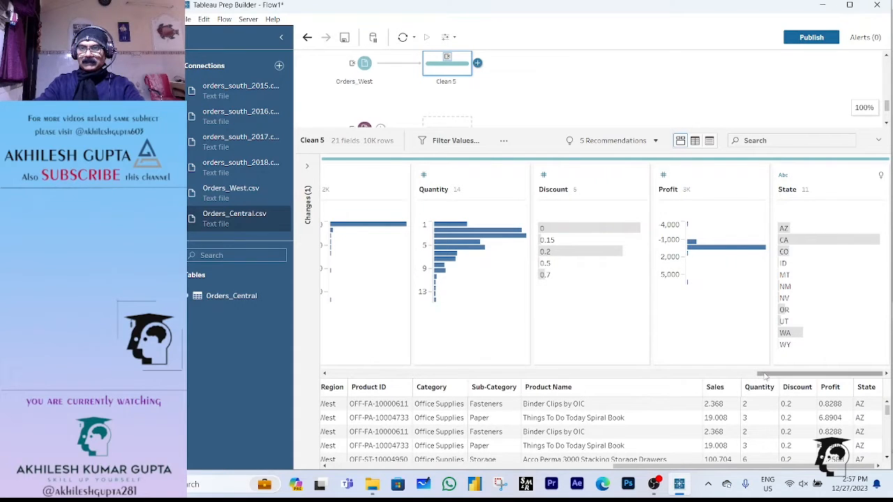
left_click(784, 229)
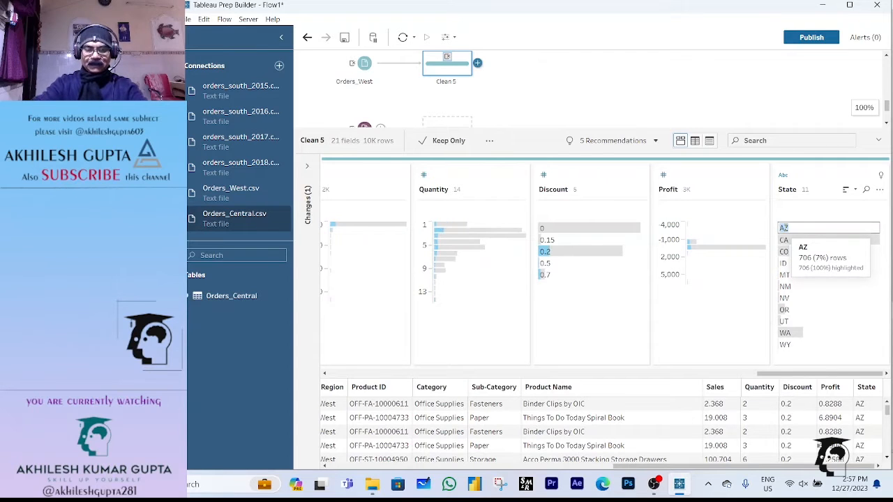
type("arIZONA")
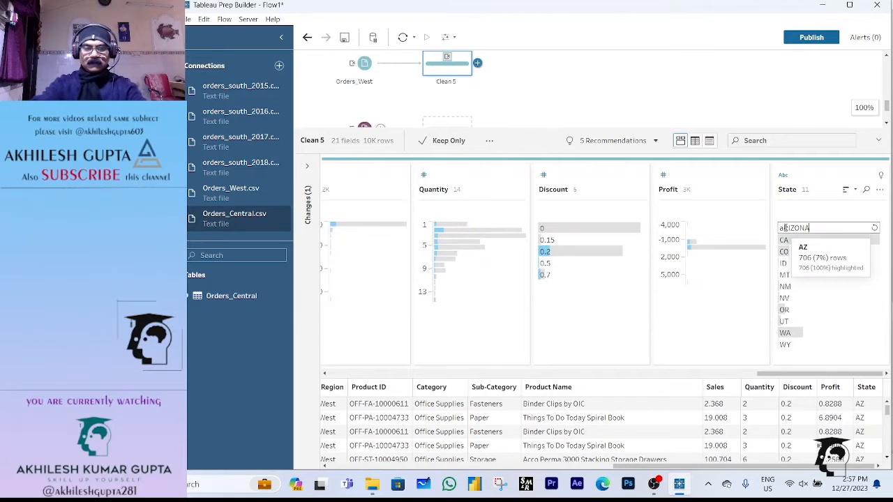
key("BackSpace")
key("BackSpace")
key("BackSpace")
key("BackSpace")
key("BackSpace")
key("BackSpace")
key("BackSpace")
type("A")
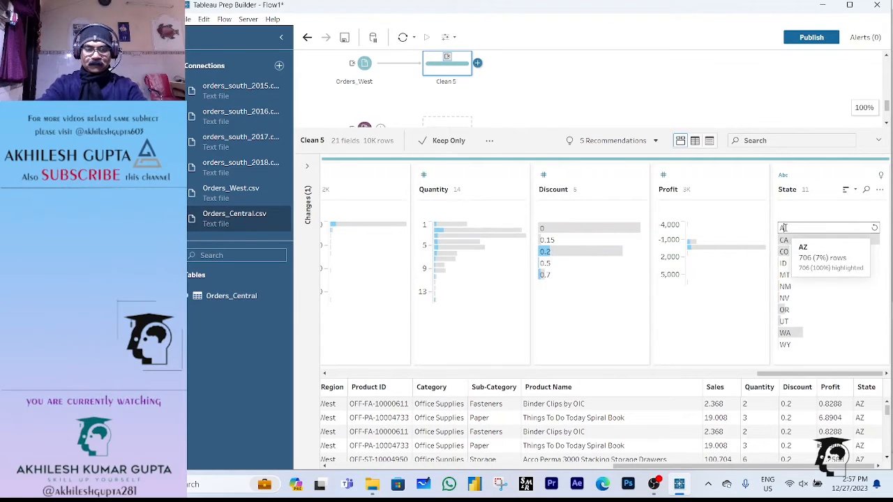
type("rizona")
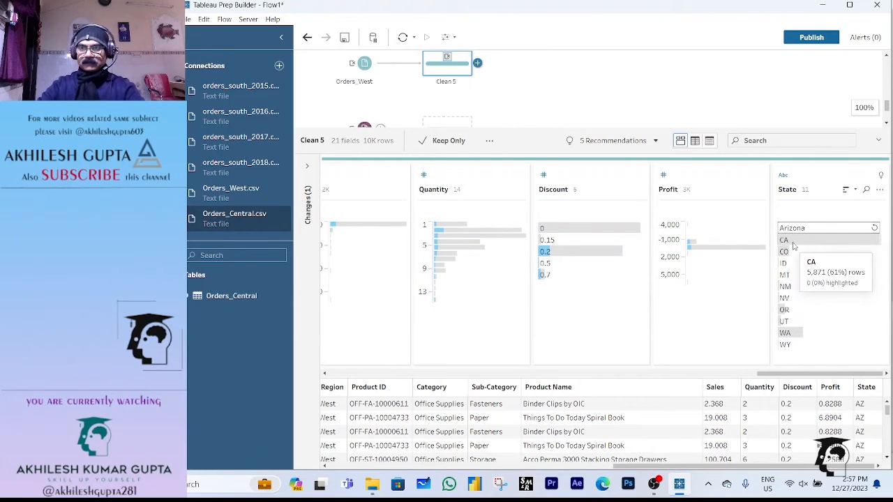
key("Return")
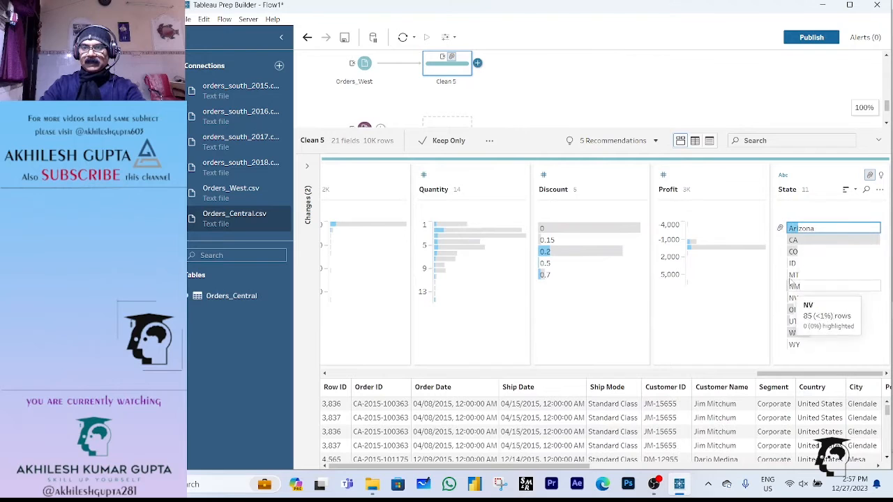
Step: Change the State values CA to California and CO to Colorado
left_click(802, 241)
double_click(802, 240)
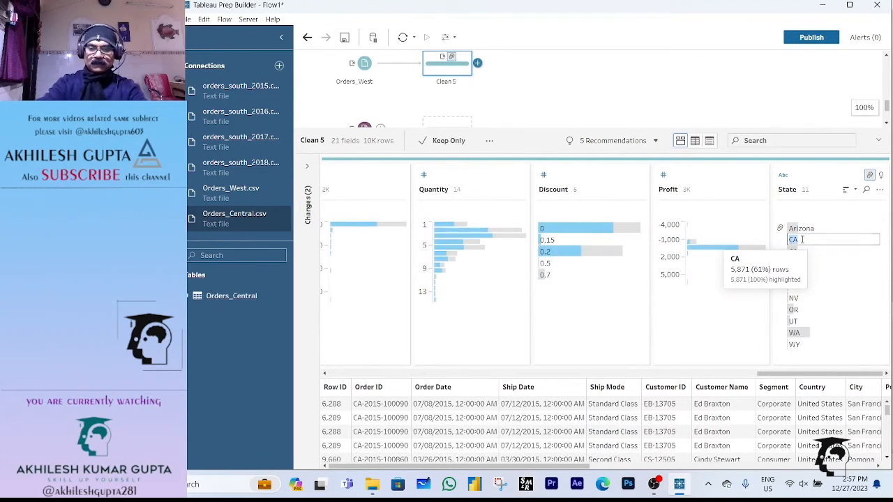
type("Califor")
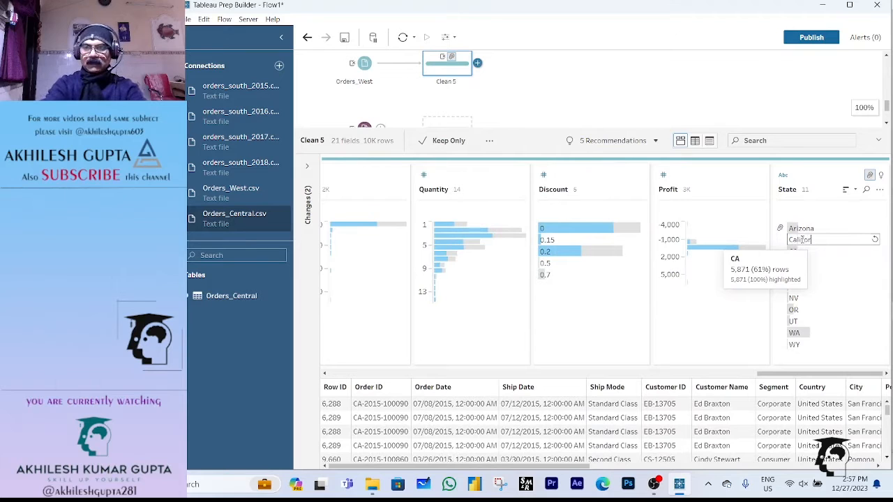
type("nia")
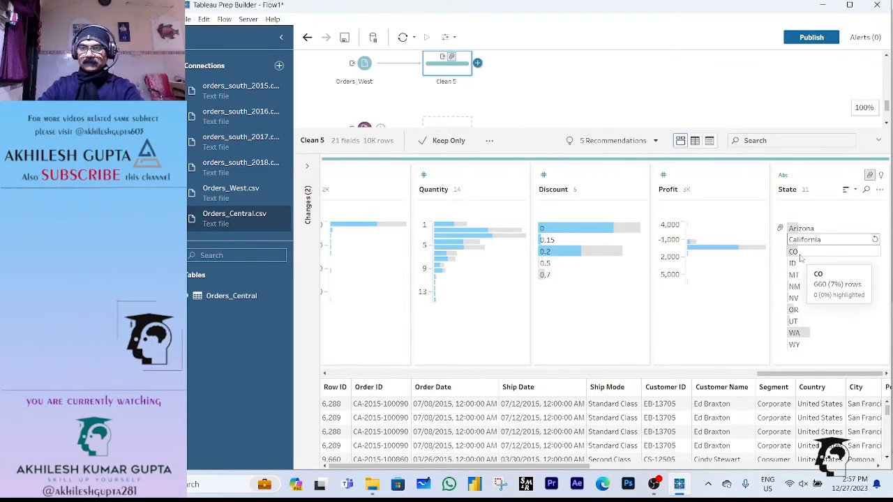
key("Return")
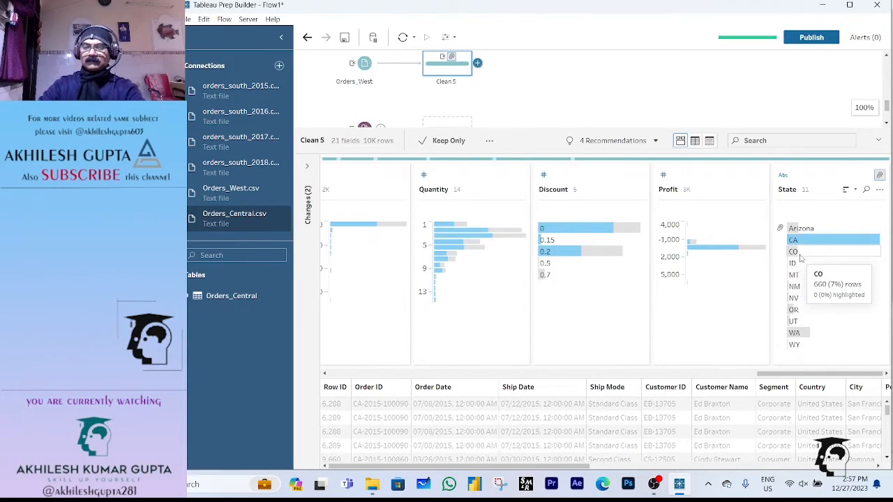
double_click(799, 252)
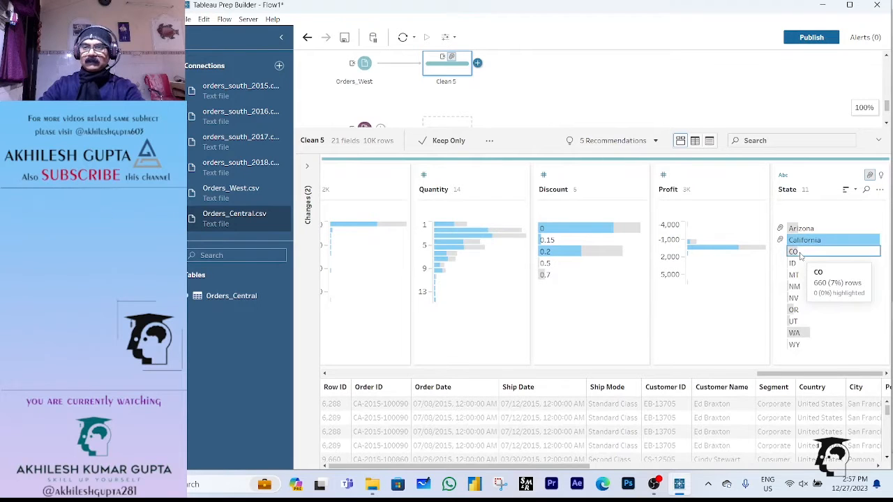
type("Colorado")
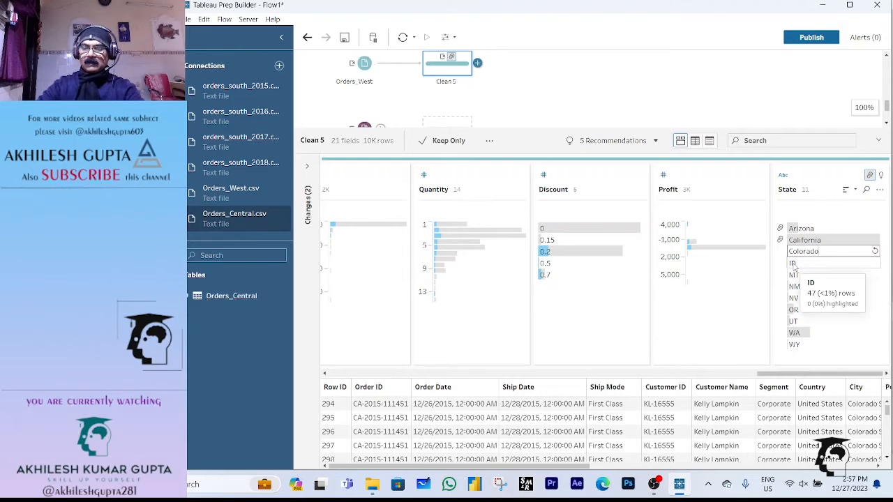
Step: Change the State values ID to Idaho, MT to Montana and NM to New Mexico
double_click(793, 263)
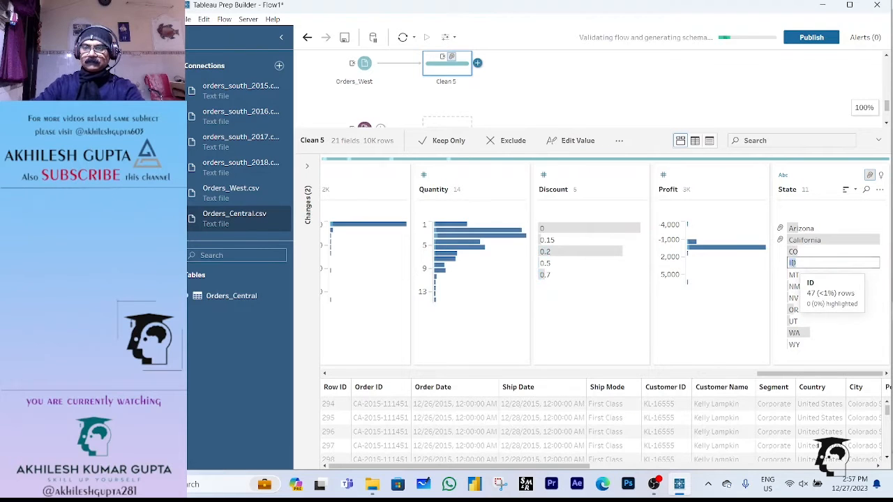
type("Idaho")
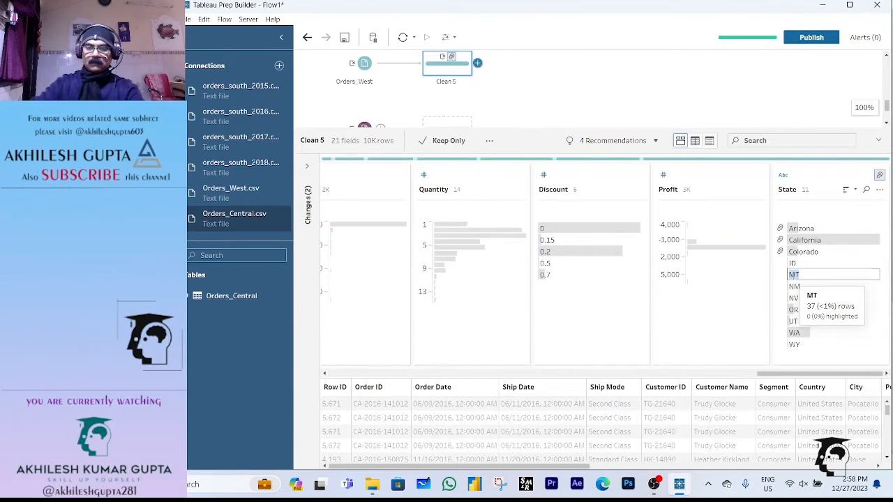
type("M")
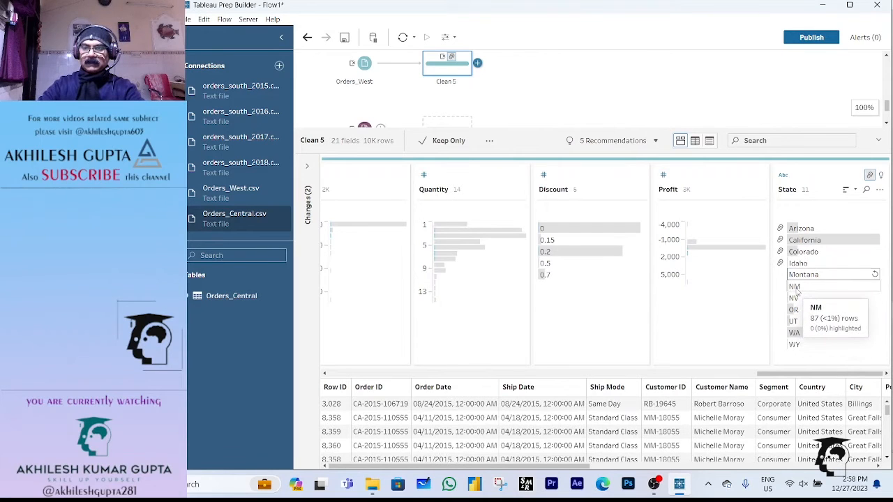
double_click(796, 290)
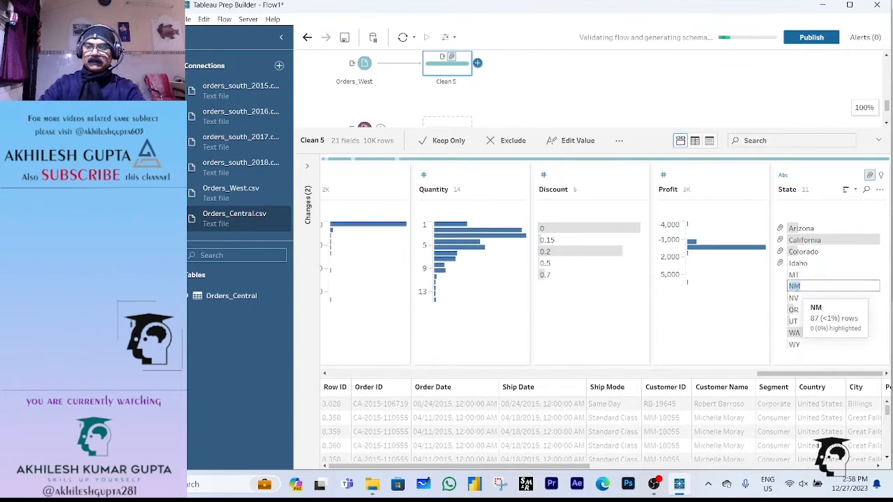
type("New Mexico")
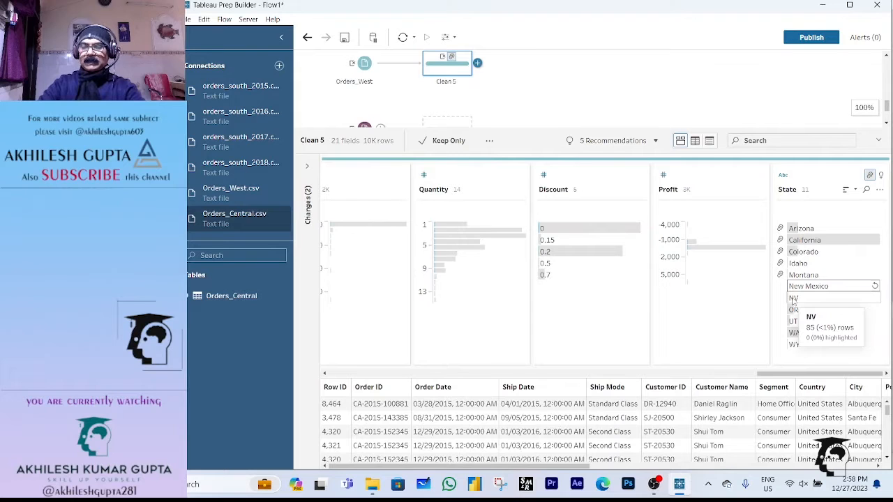
Step: Change the State values NV to Nevada, OR to Oregon and UT to Utah
double_click(793, 298)
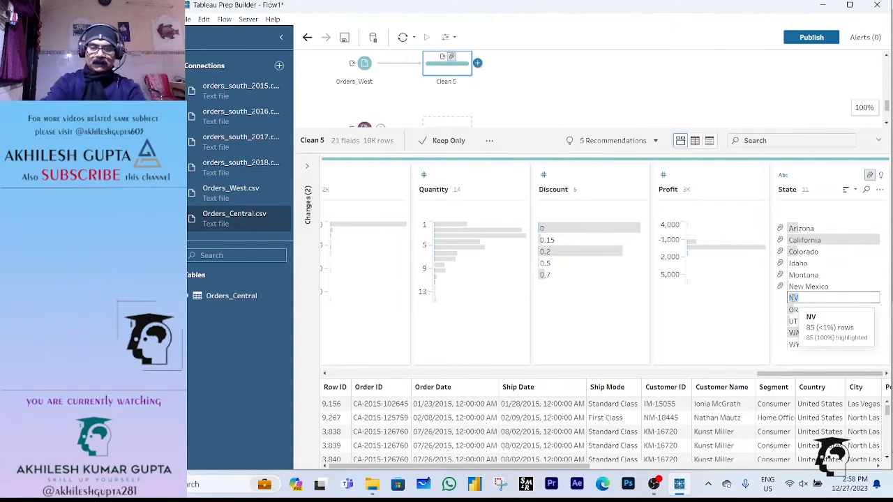
type("Nevada")
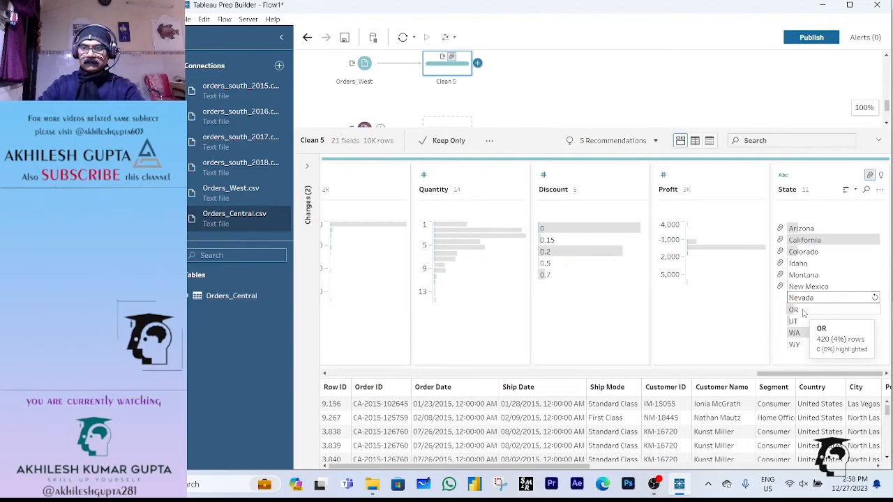
double_click(803, 311)
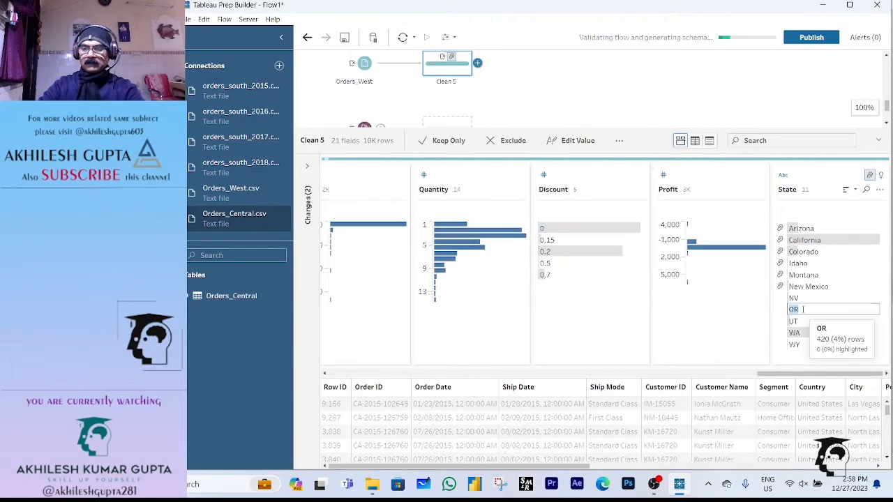
type("Oregon")
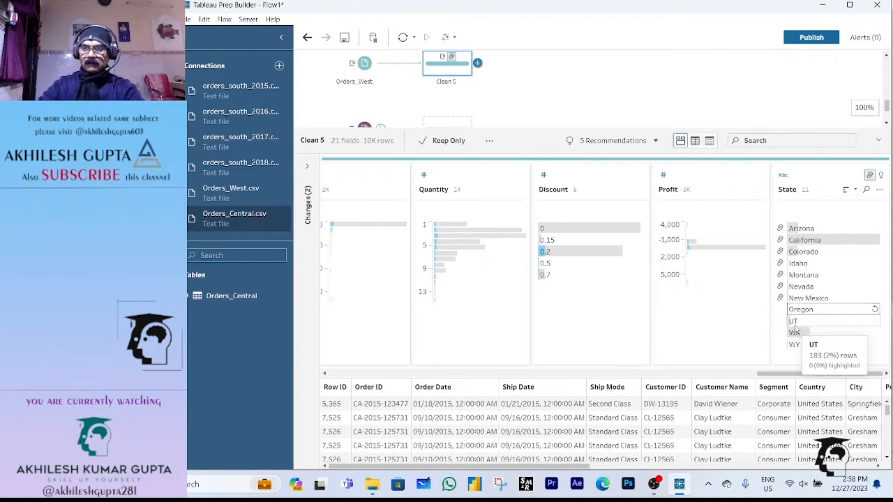
double_click(793, 321)
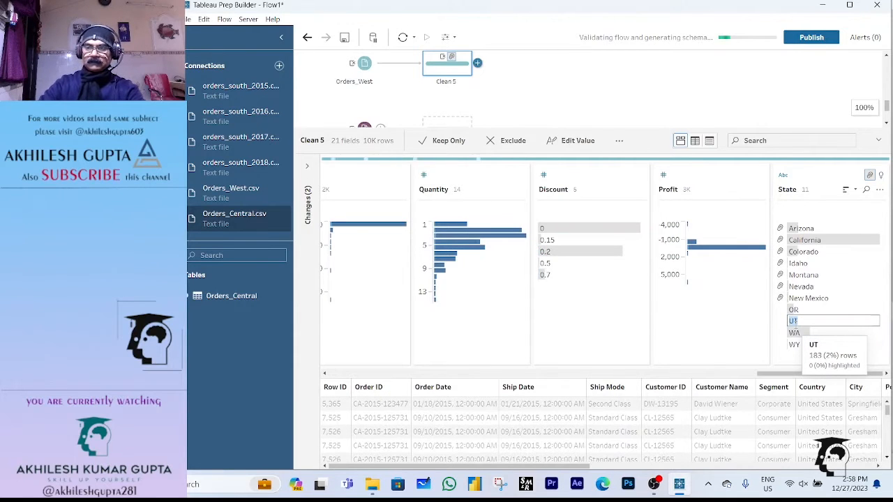
type("Utah")
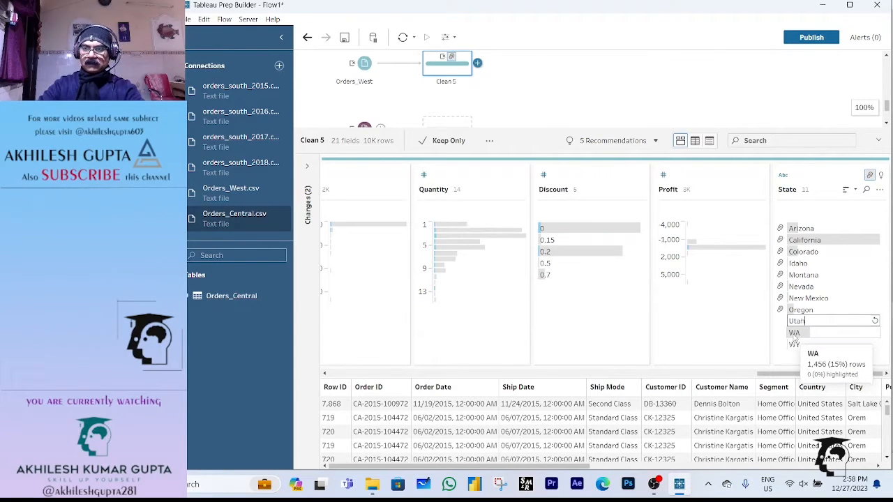
Step: Change the State values WA to Washington and WY to Wyoming, and clear the value selection
double_click(794, 334)
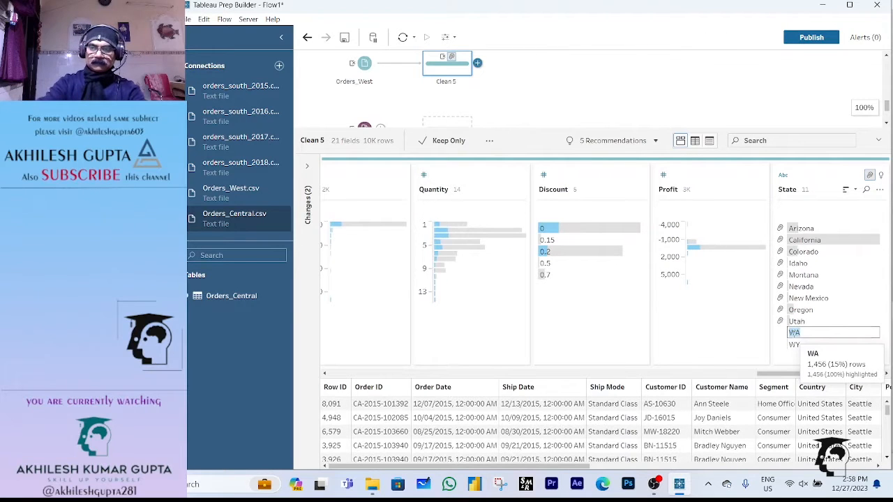
type("W")
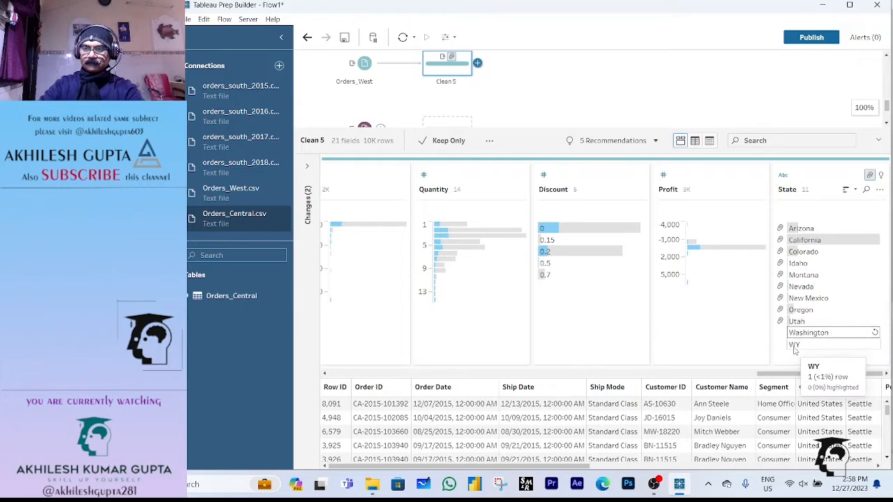
left_click(794, 345)
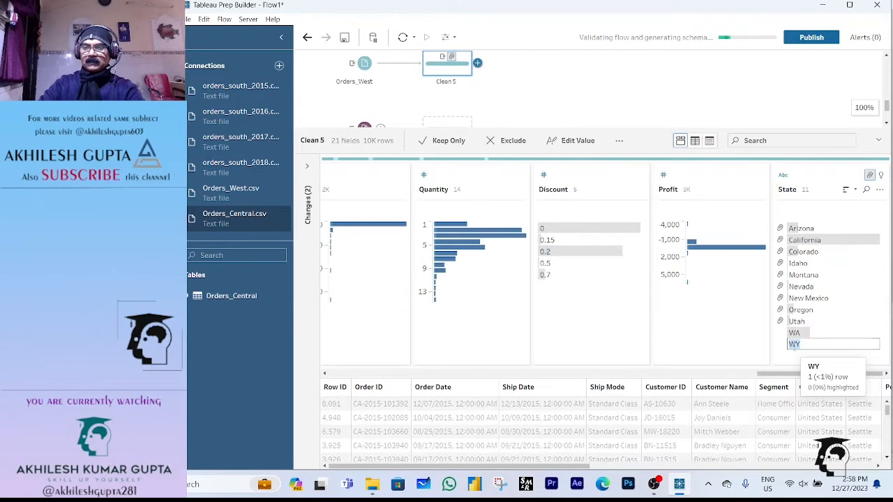
type("Wyoming")
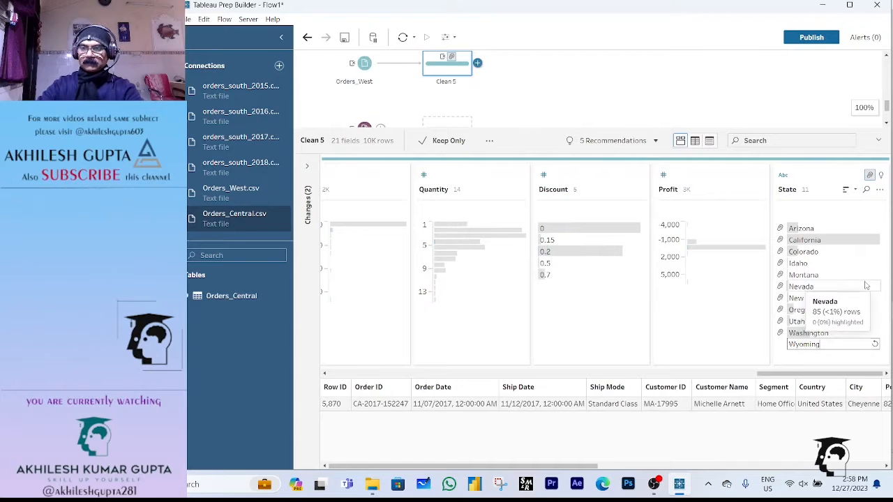
key("Return")
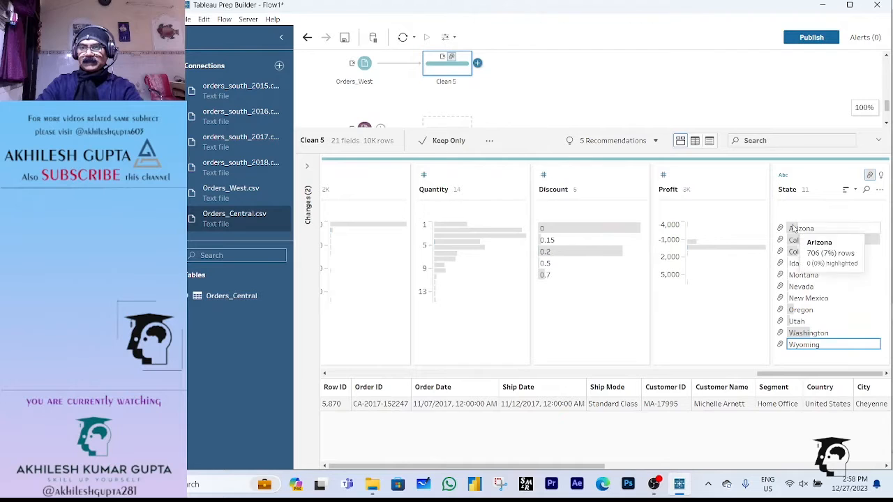
left_click(759, 352)
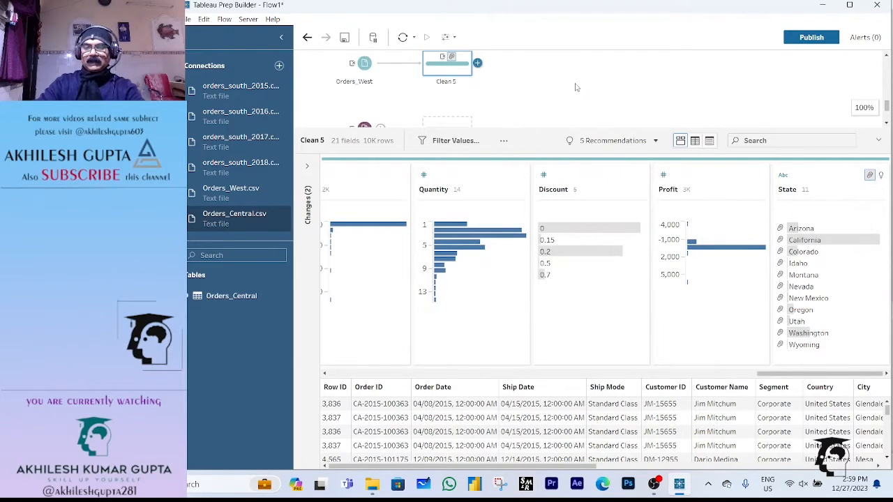
scroll(582, 85, "down", 3)
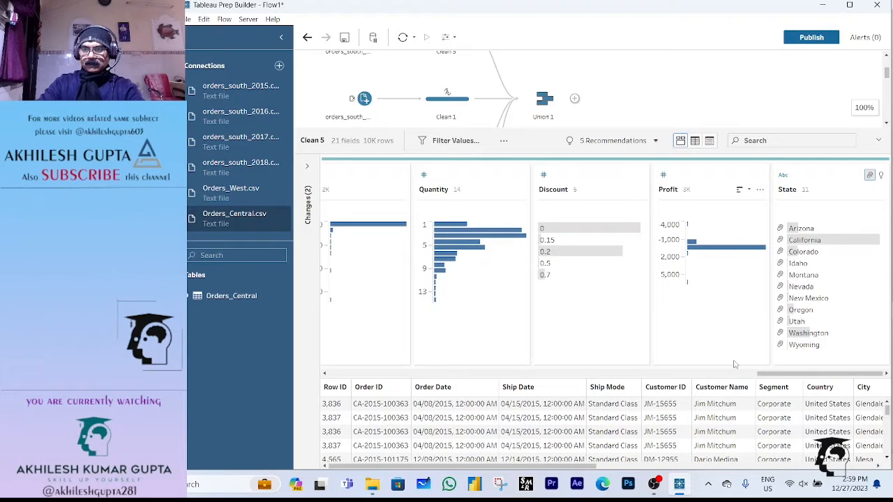
Step: Change the data type of Row ID in the Orders_West clean step to String
left_click_drag(771, 377, 326, 406)
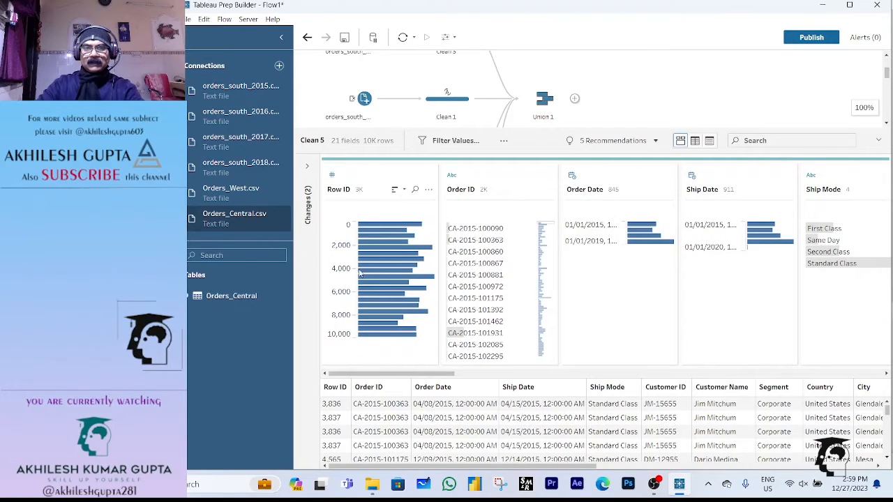
mouse_move(403, 247)
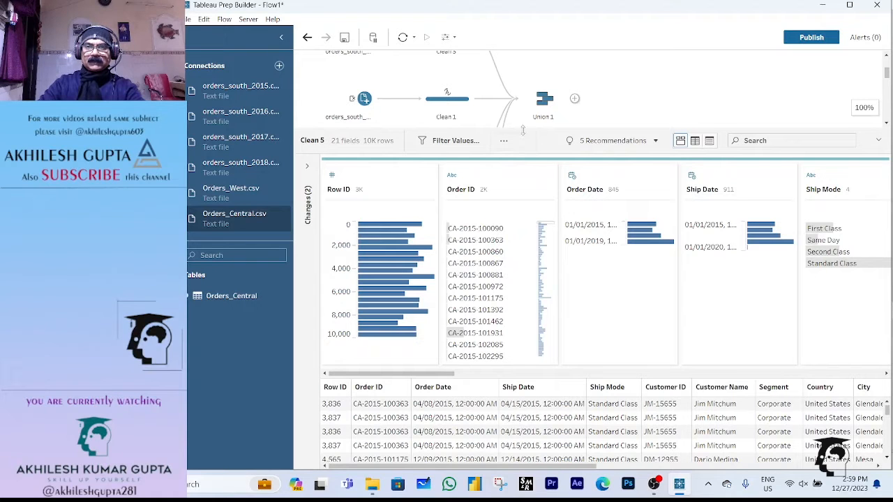
left_click_drag(522, 129, 529, 255)
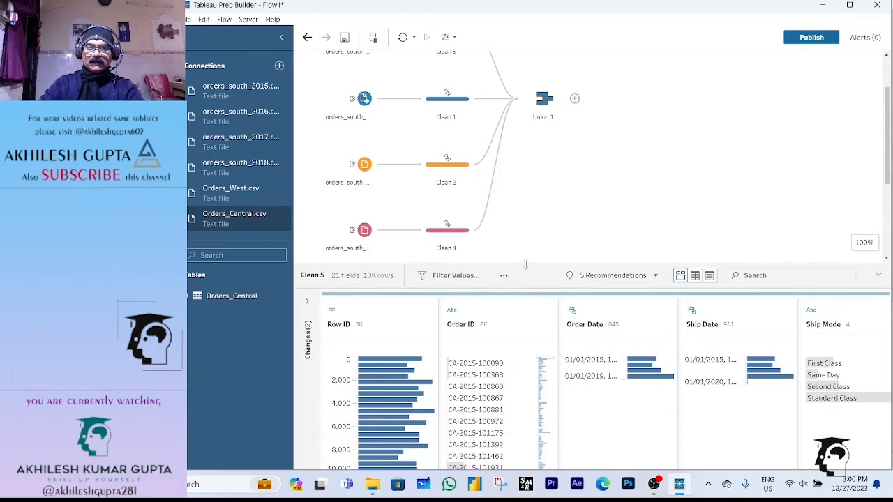
left_click_drag(527, 264, 534, 109)
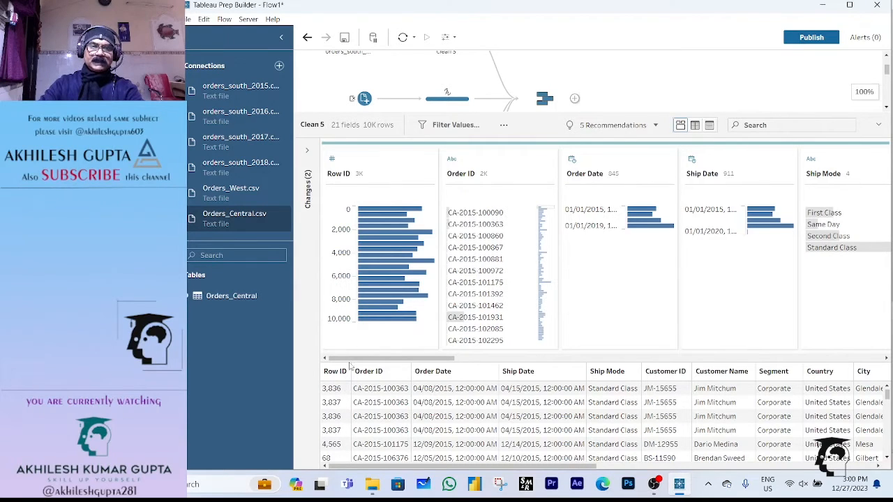
left_click(334, 160)
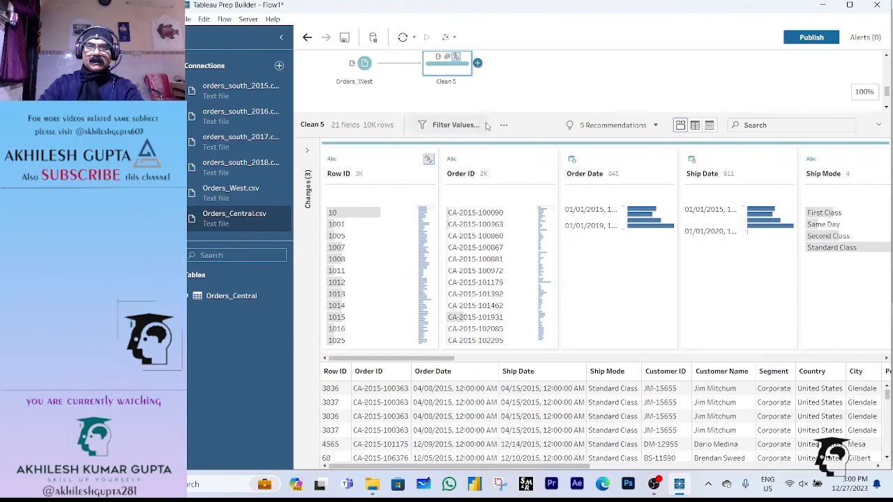
Step: Add a clean step after Union 1 in the flow
left_click_drag(490, 113, 495, 412)
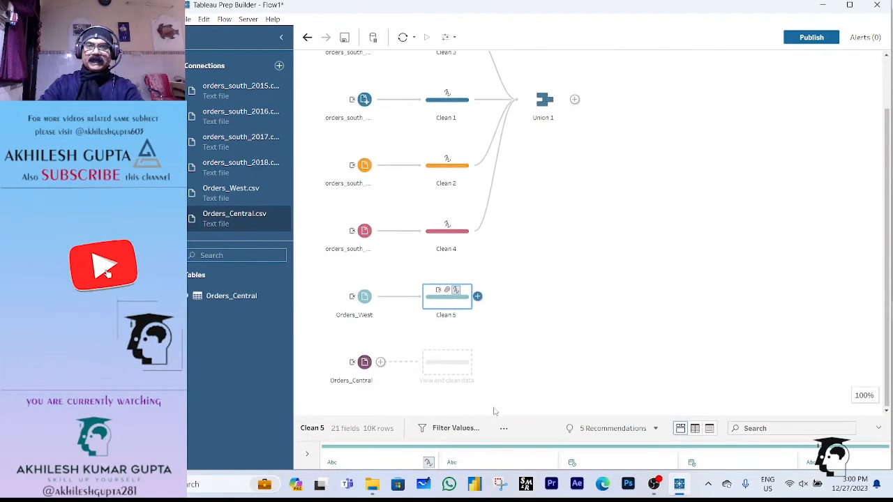
left_click(543, 105)
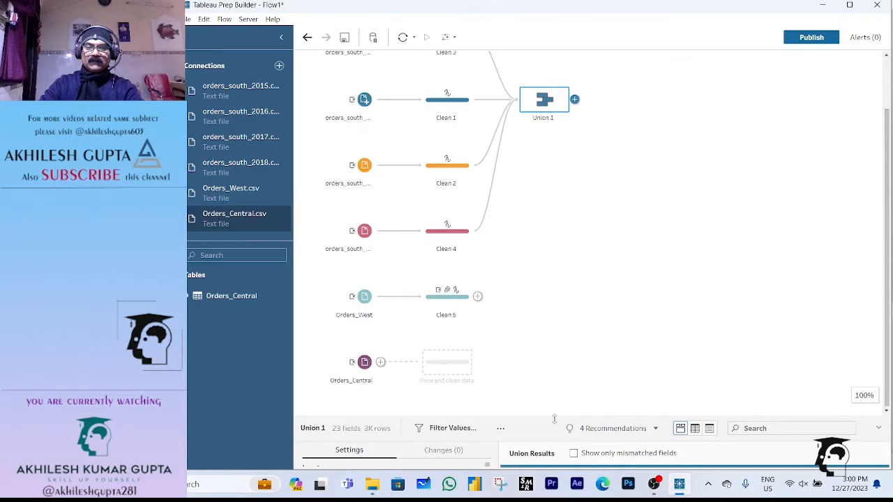
left_click_drag(554, 418, 552, 252)
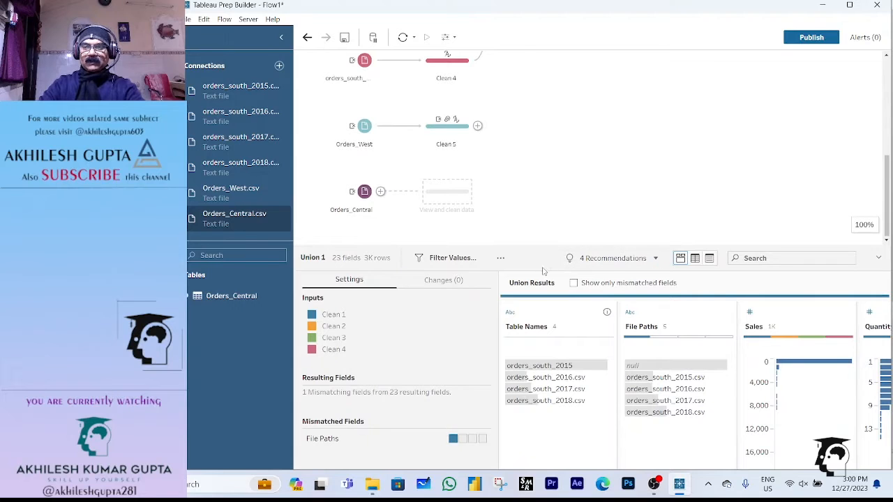
mouse_move(584, 392)
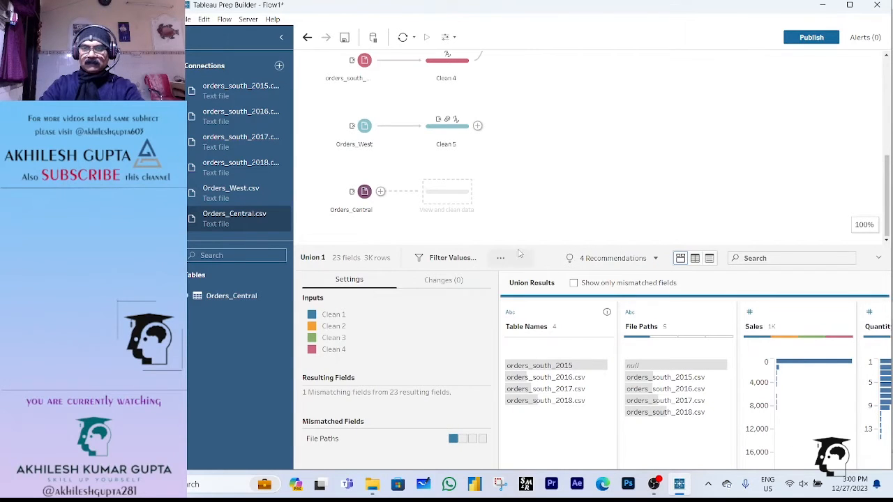
left_click_drag(510, 249, 513, 427)
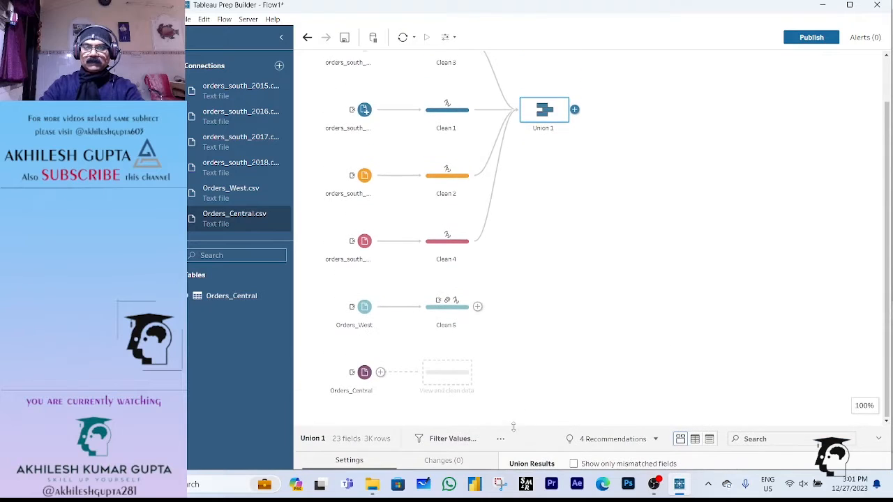
left_click(574, 109)
left_click(605, 138)
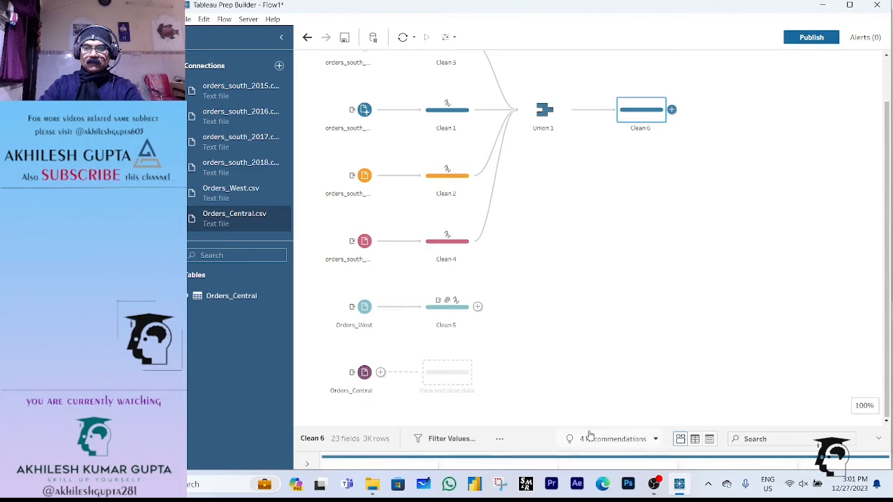
Step: Change the data type of Row ID in the clean step following Union 1 to String
left_click_drag(593, 427, 550, 174)
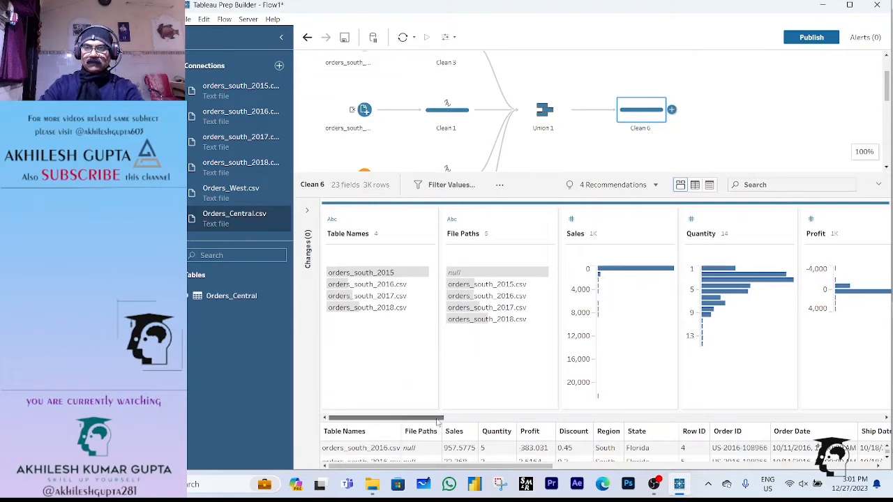
left_click_drag(438, 421, 567, 421)
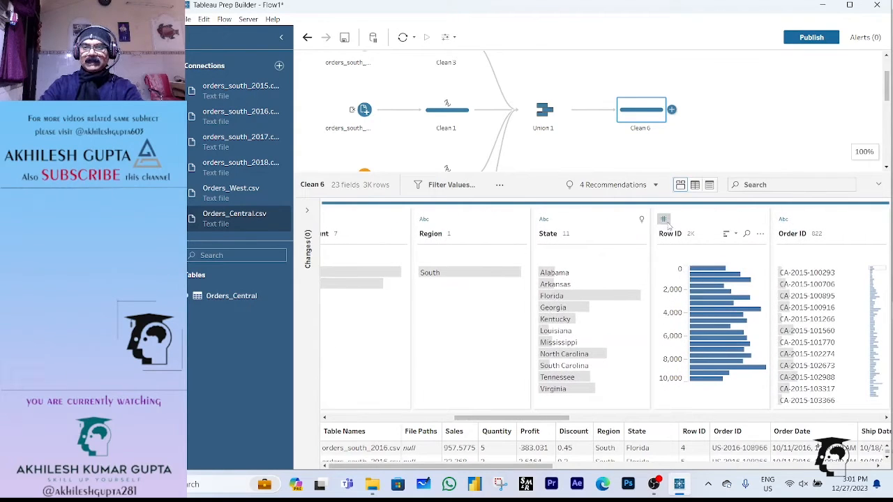
left_click(664, 220)
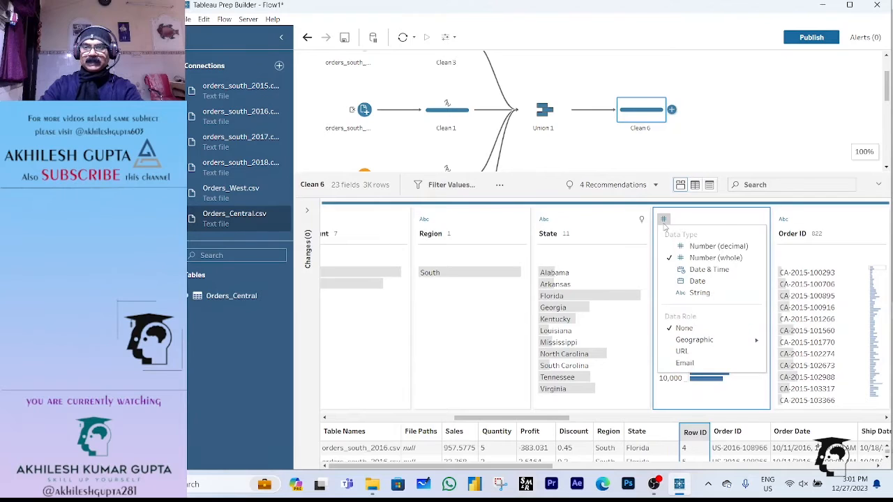
left_click(665, 300)
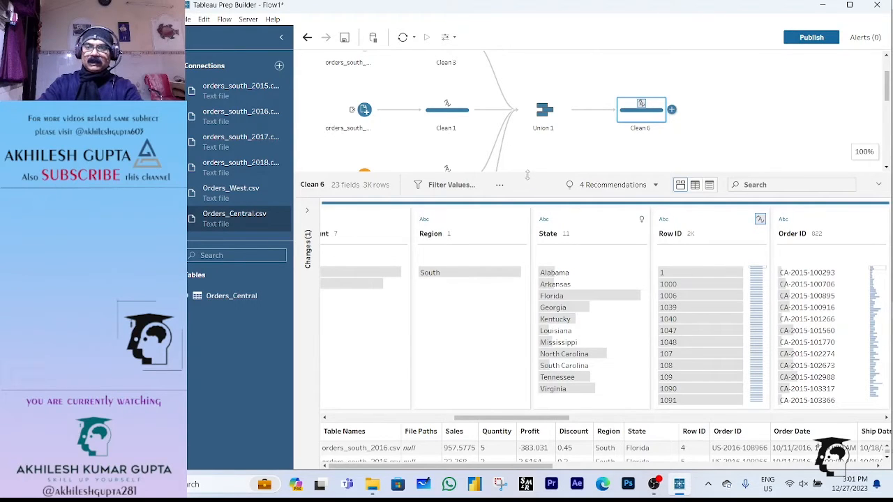
Step: Add a clean step to Orders_Central and change the data type of its Row ID field to String
left_click_drag(527, 175, 556, 173)
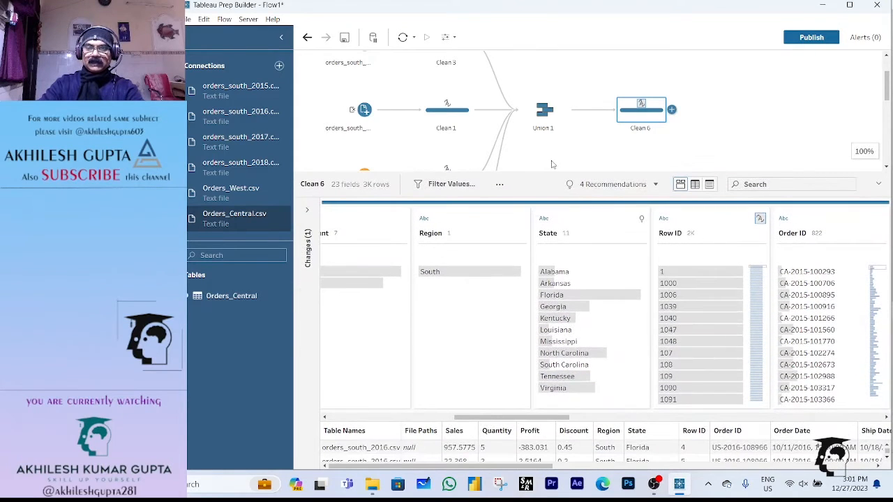
scroll(549, 155, "down", 3)
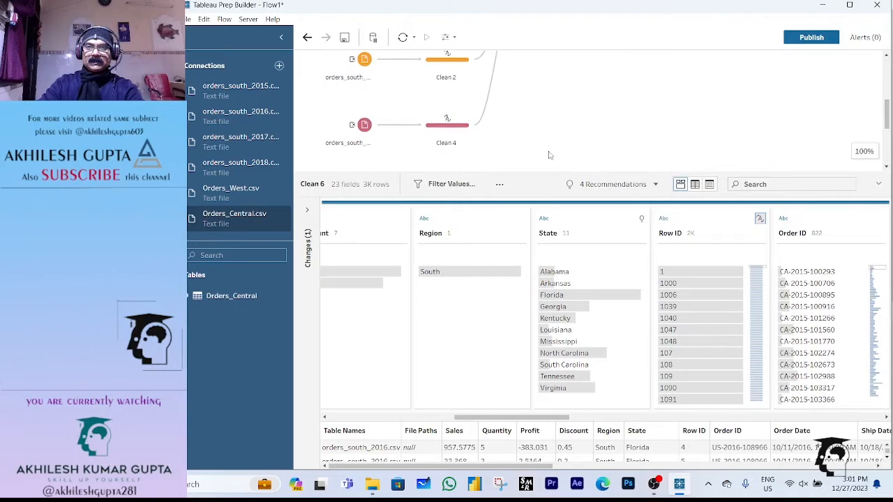
scroll(548, 139, "down", 3)
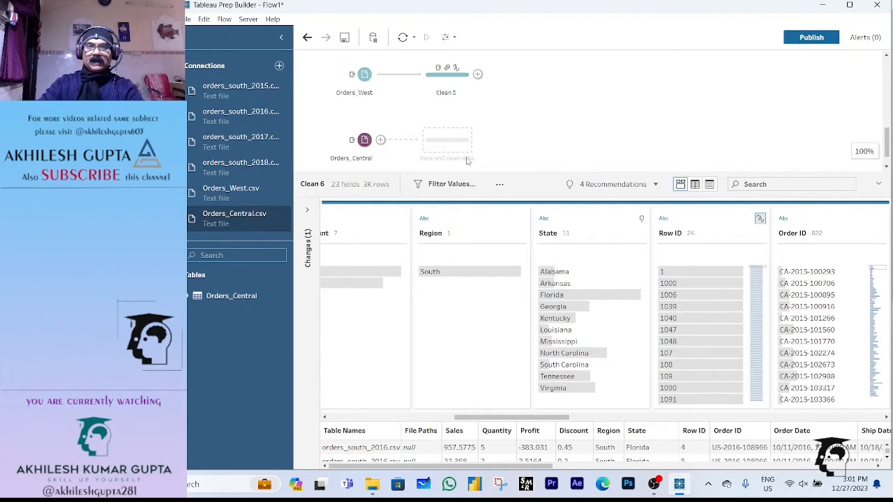
left_click(369, 158)
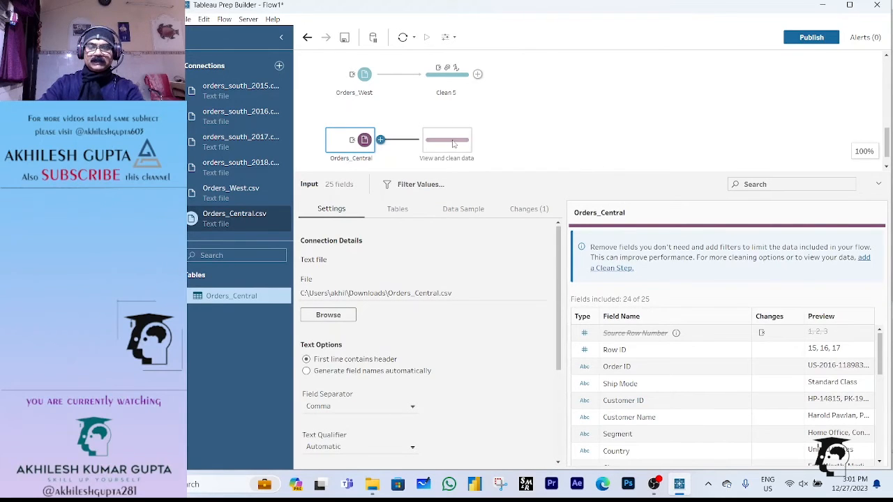
left_click(452, 145)
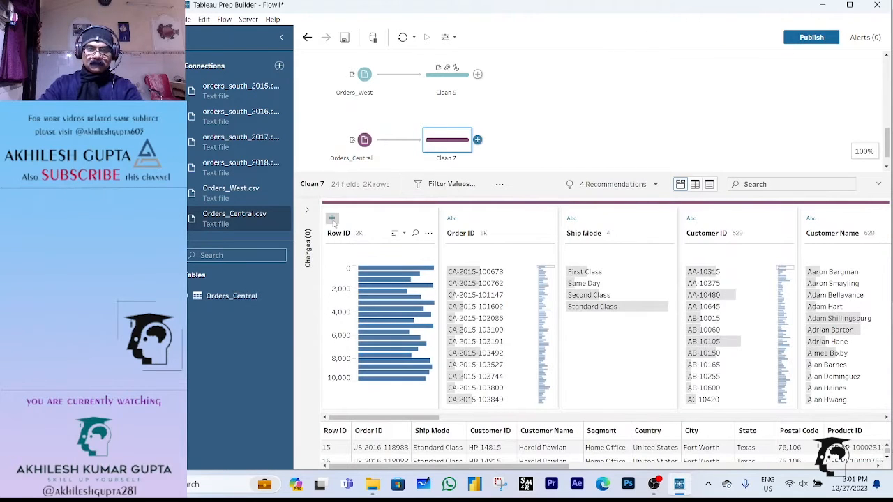
left_click(332, 219)
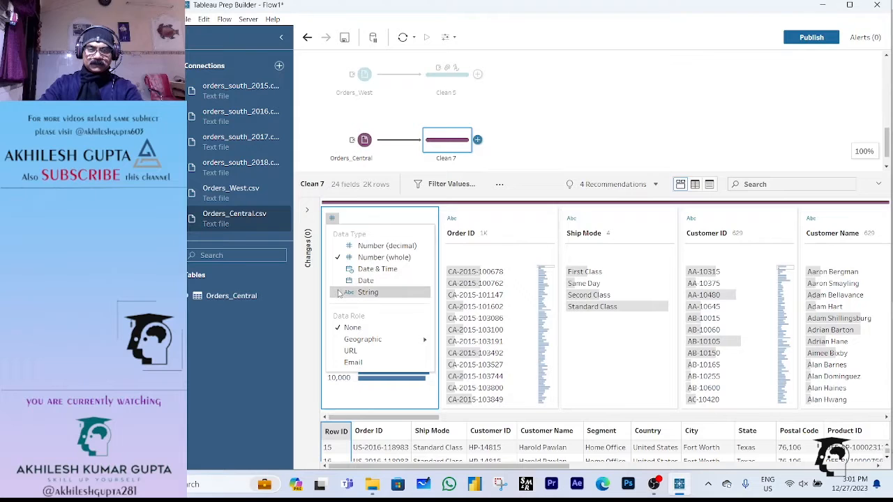
left_click(367, 292)
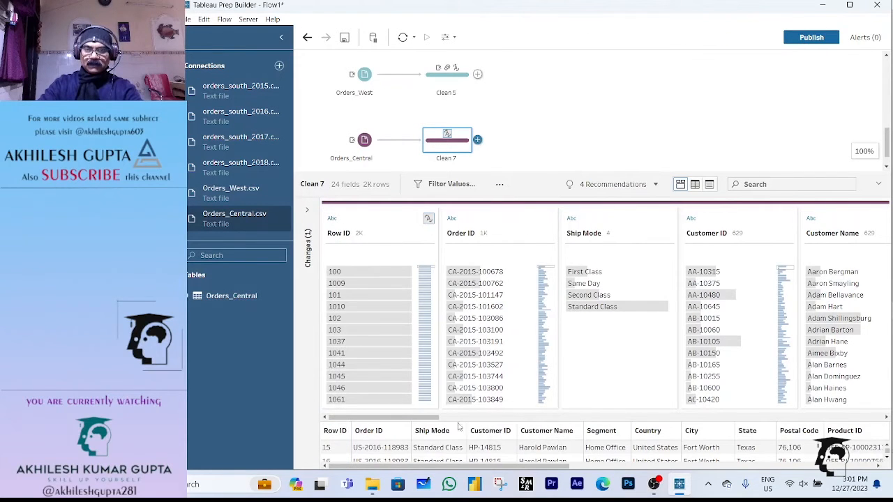
Step: Start a custom calculated field from Order Year in the Orders_Central clean step and name it Order Date
left_click_drag(438, 418, 806, 415)
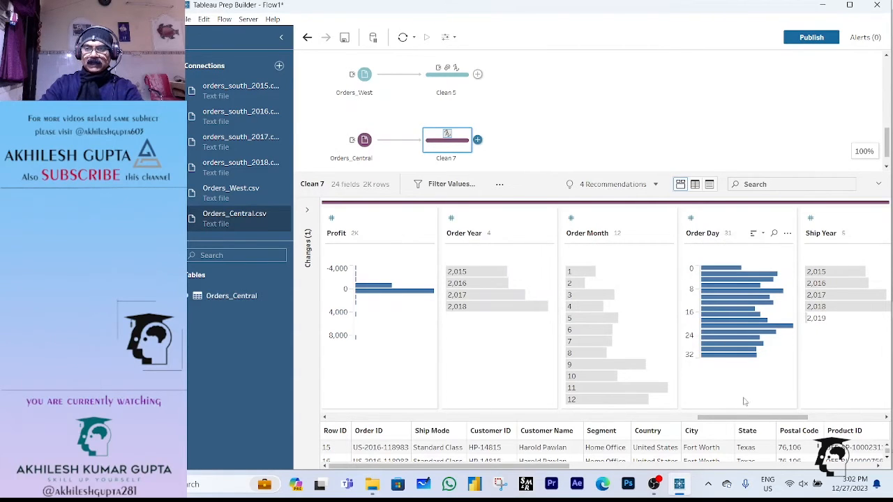
left_click_drag(752, 418, 346, 433)
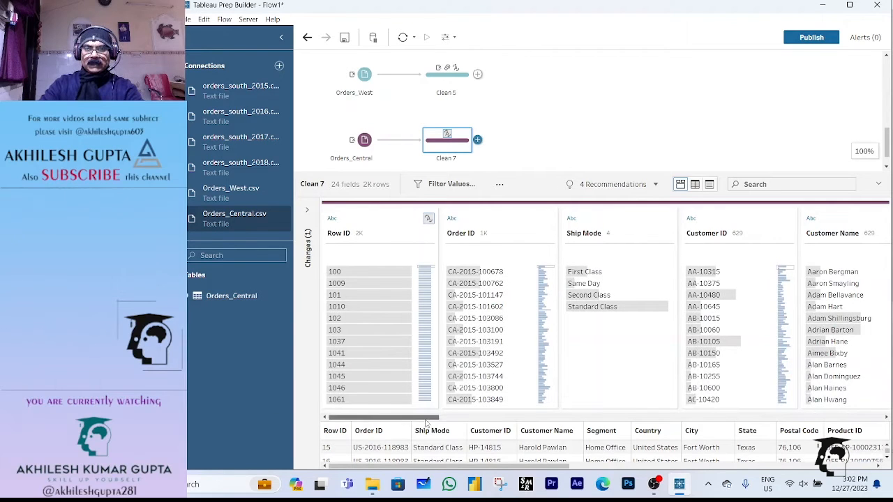
left_click_drag(427, 422, 471, 424)
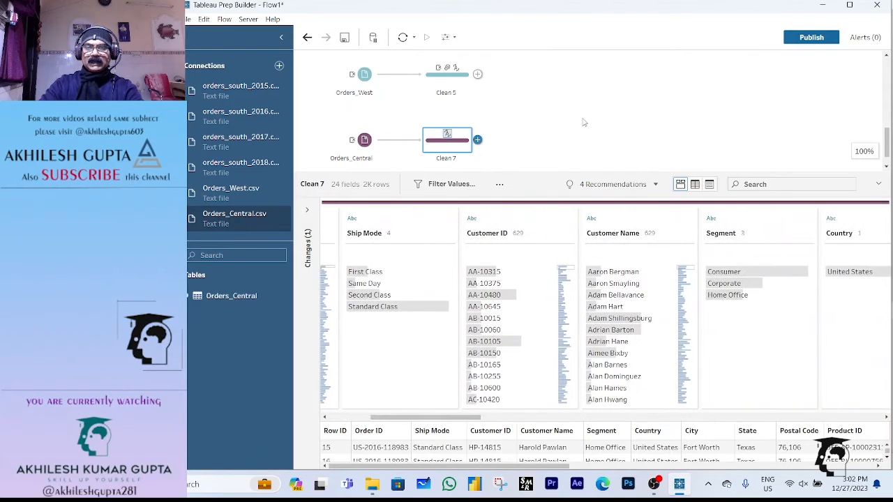
scroll(523, 108, "down", 5)
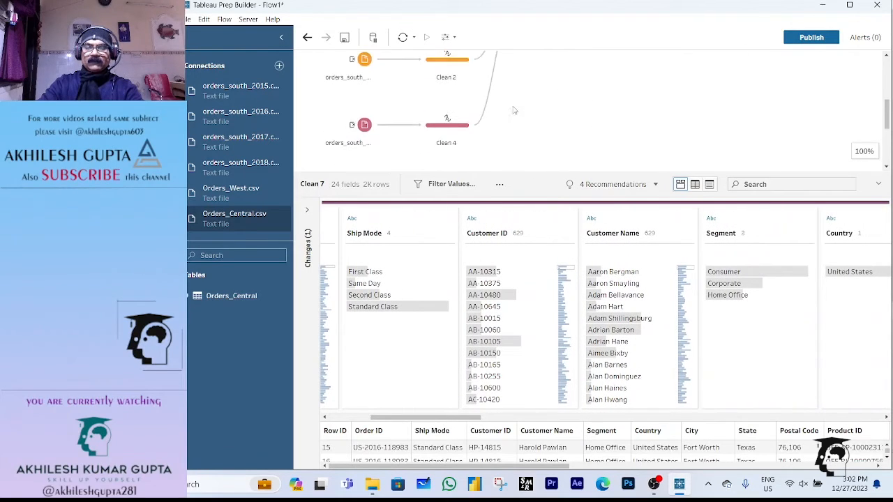
scroll(499, 108, "up", 2)
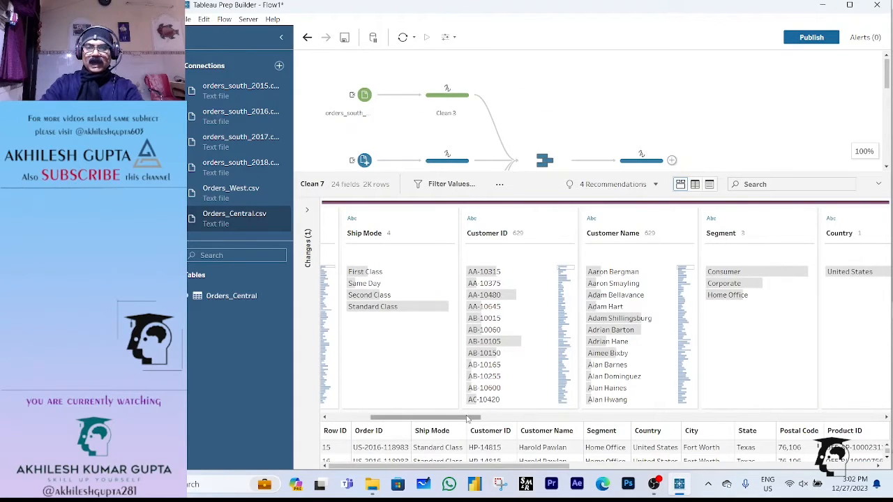
left_click_drag(467, 419, 788, 403)
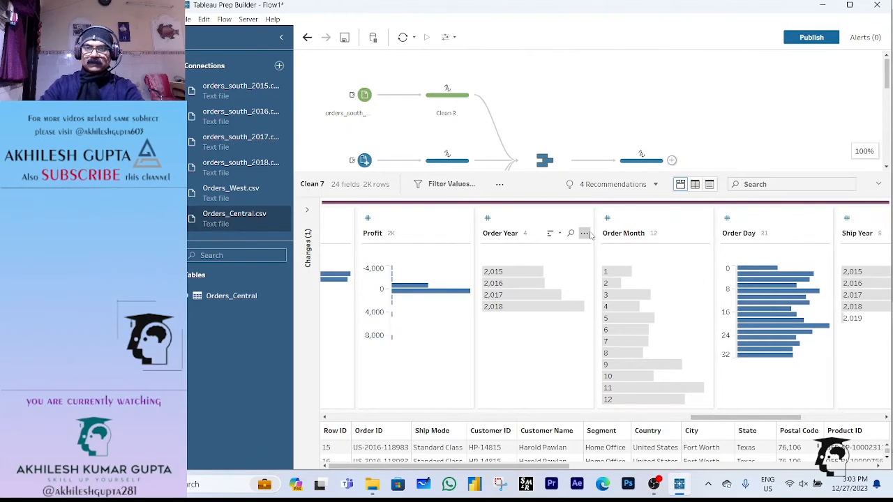
left_click(584, 234)
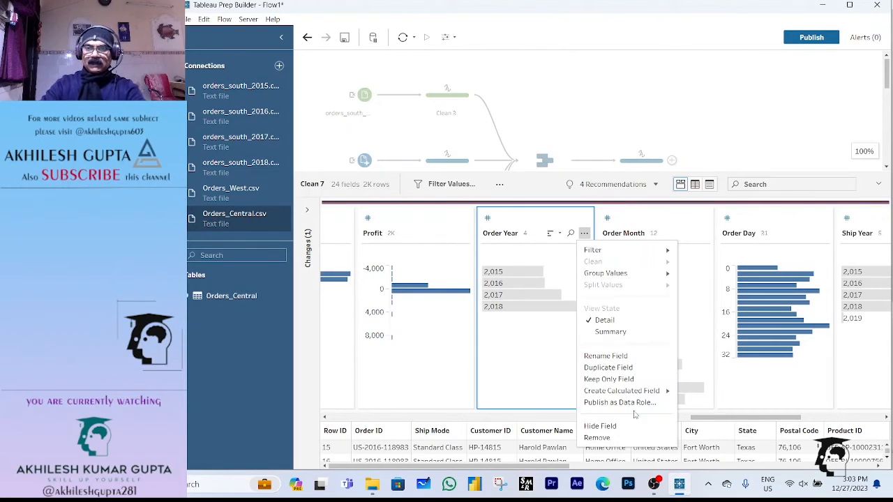
mouse_move(666, 395)
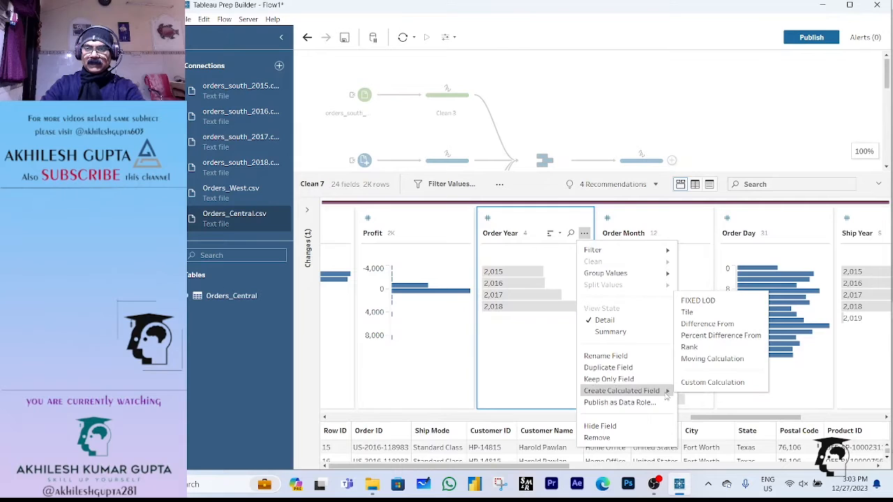
left_click(699, 383)
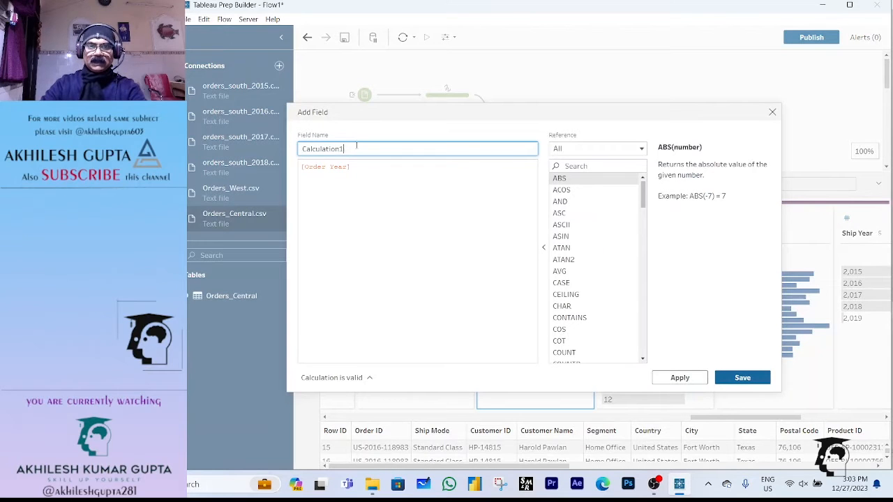
left_click_drag(357, 146, 251, 160)
type("Order Date")
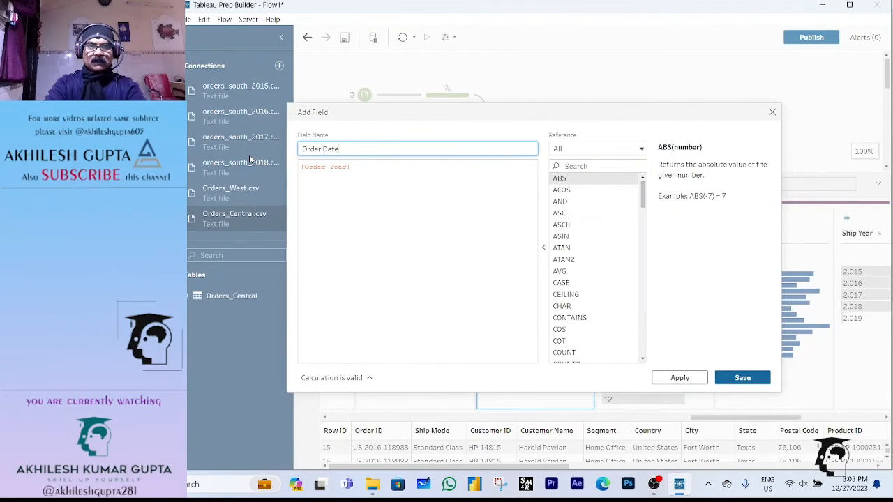
Step: Wrap the [Order Year] reference in the Order Date formula with the MAKEDATE function, leaving its parenthesis open
key("Tab")
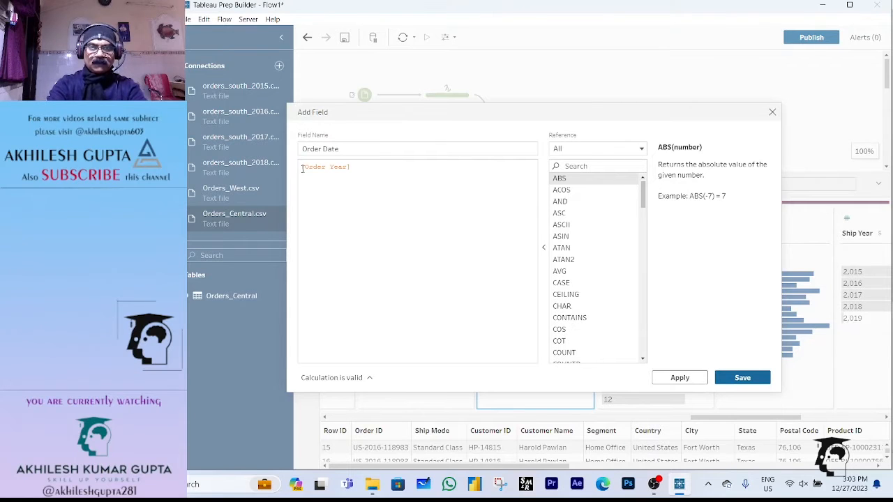
type("MAKEDATE()")
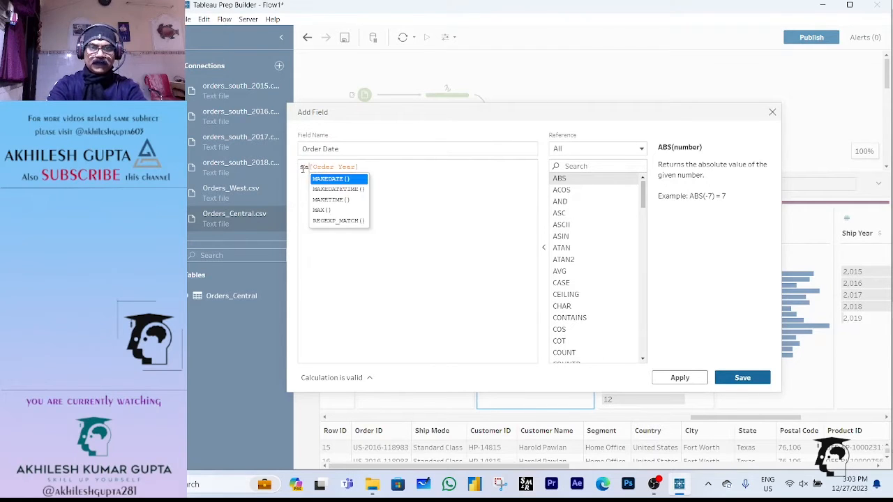
key("Return")
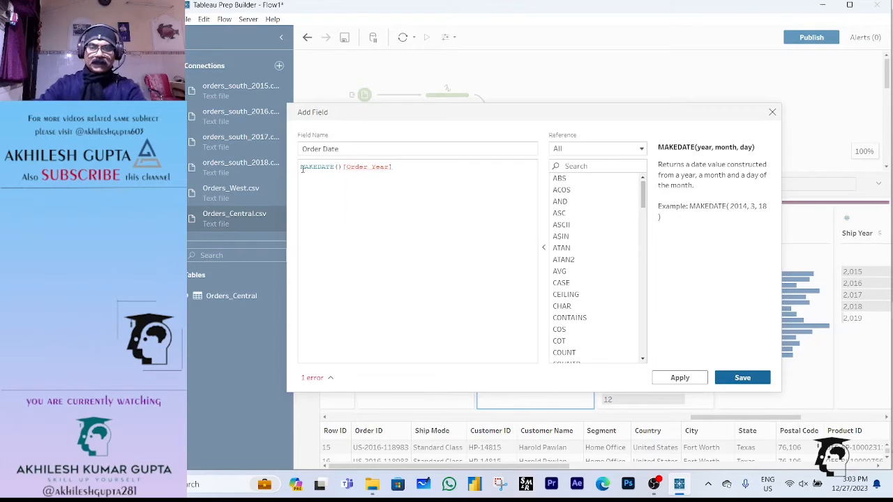
key("Delete")
key("Delete")
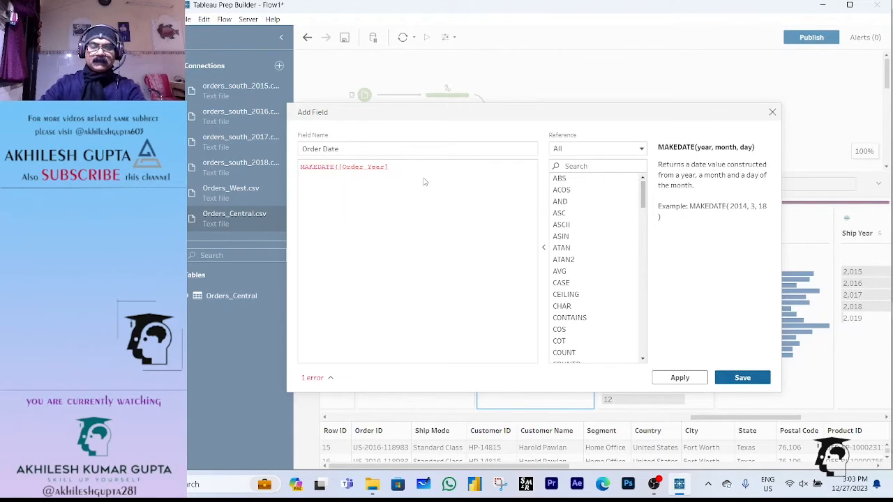
Step: Complete the formula as MAKEDATE([Order Year],[Order Month],[Order Day]) and save the Order Date field
type(",")
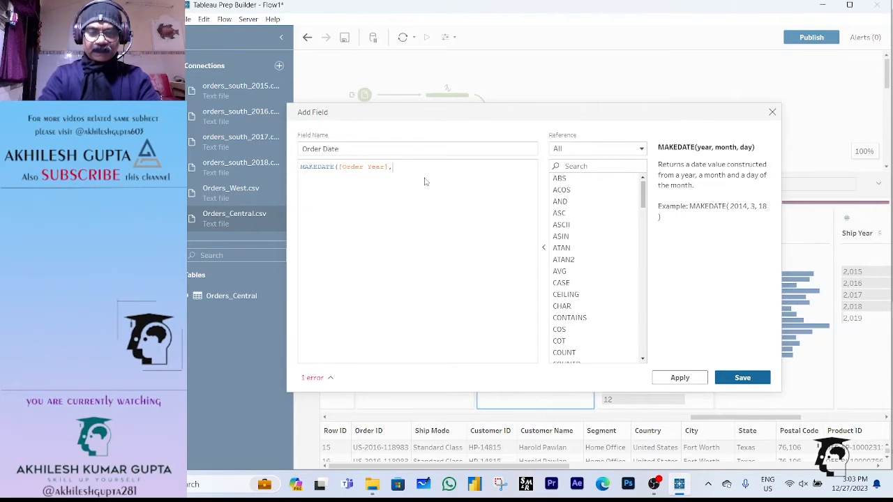
type("order")
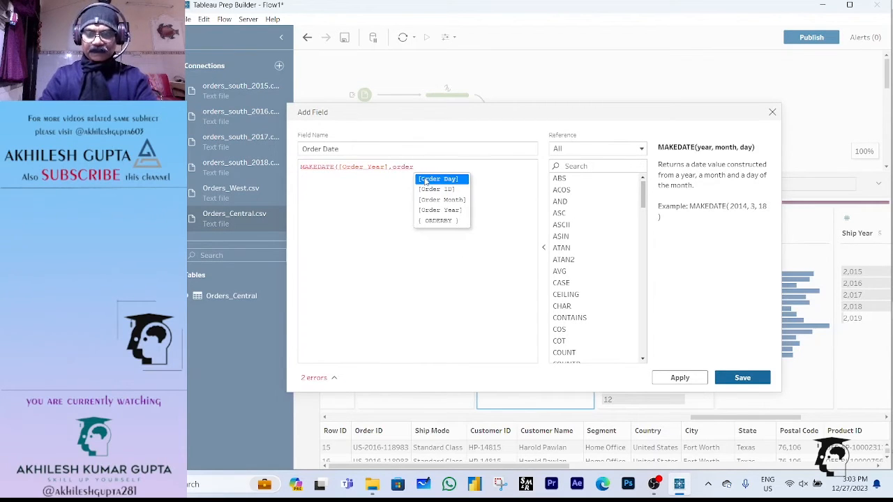
key("Down")
key("Return")
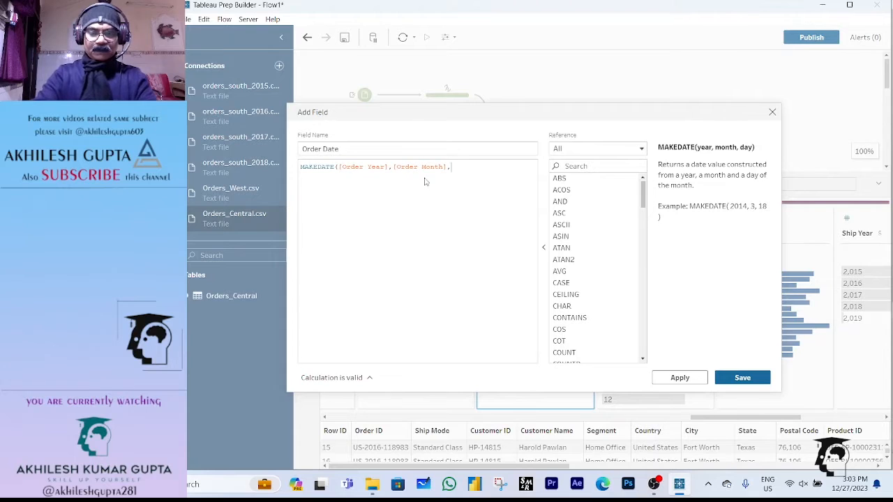
type(",ord")
key("Return")
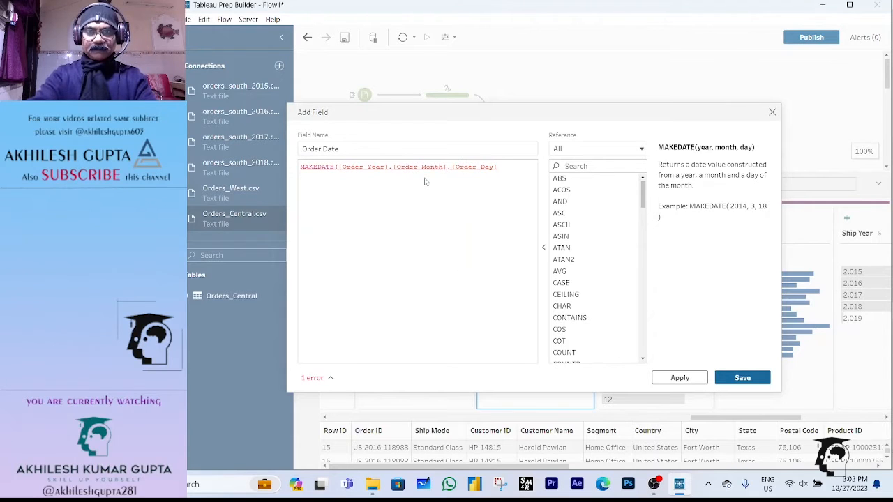
type(")")
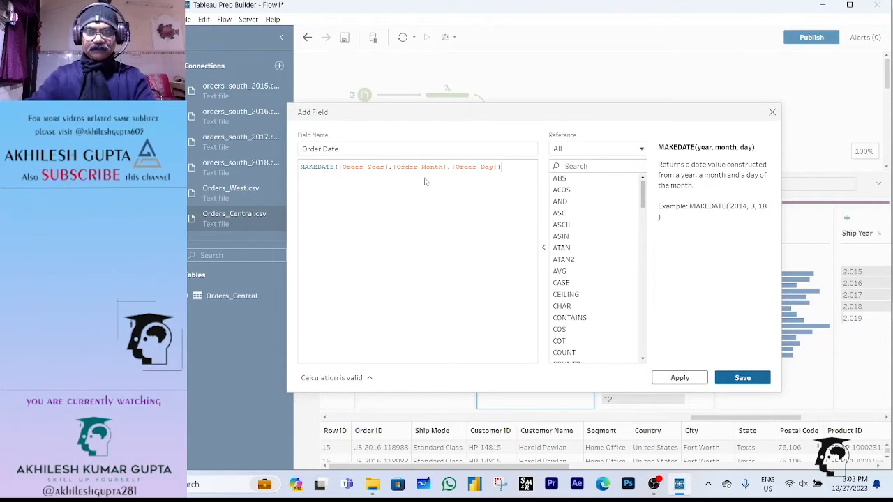
left_click(741, 379)
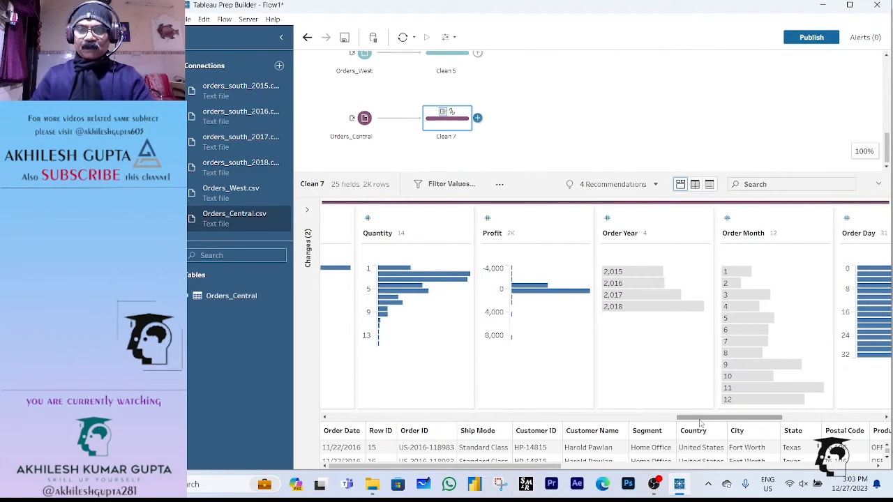
Step: Remove the Order Year, Order Month and Order Day fields from the Orders_Central clean step
left_click_drag(700, 419, 274, 435)
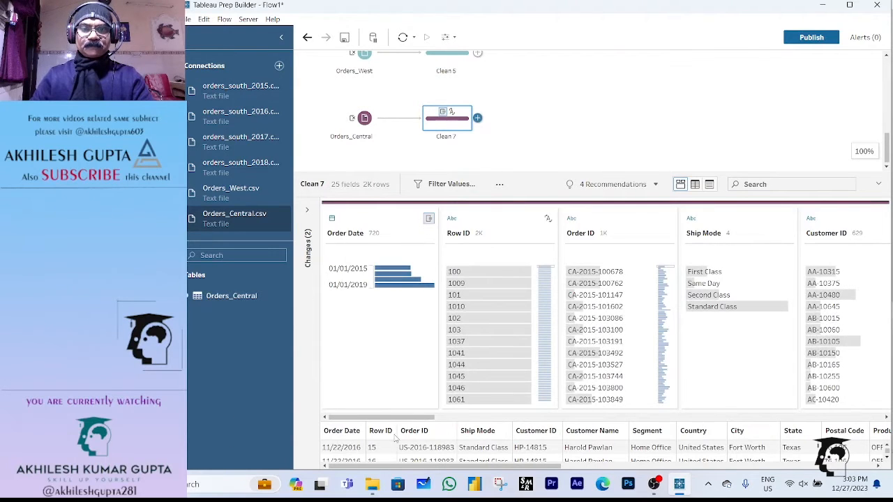
left_click_drag(404, 417, 790, 410)
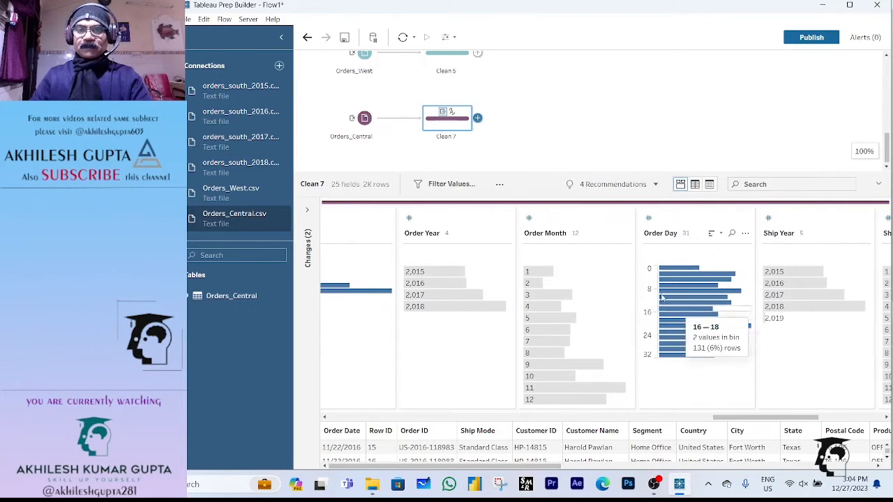
left_click(450, 217)
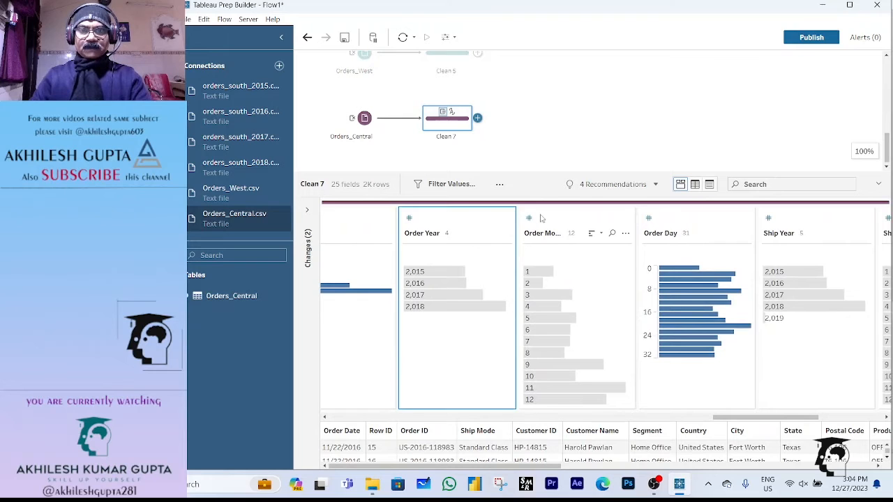
left_click(547, 218, "ctrl")
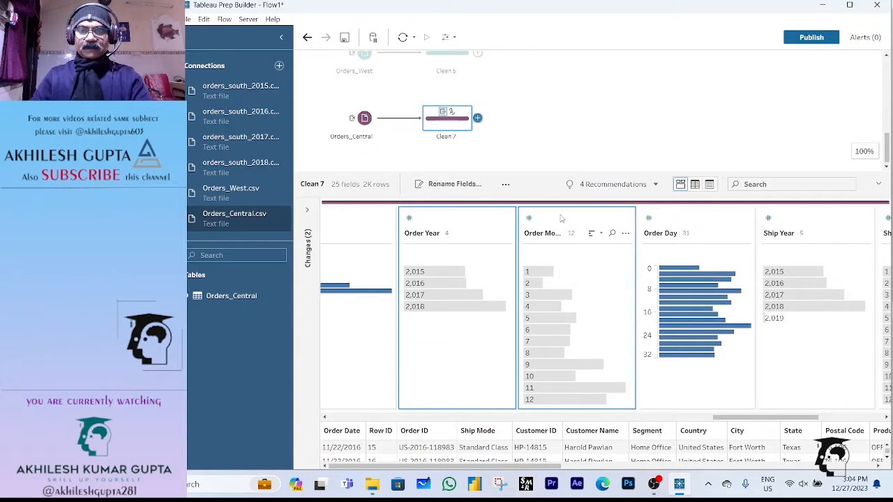
left_click(698, 222, "ctrl")
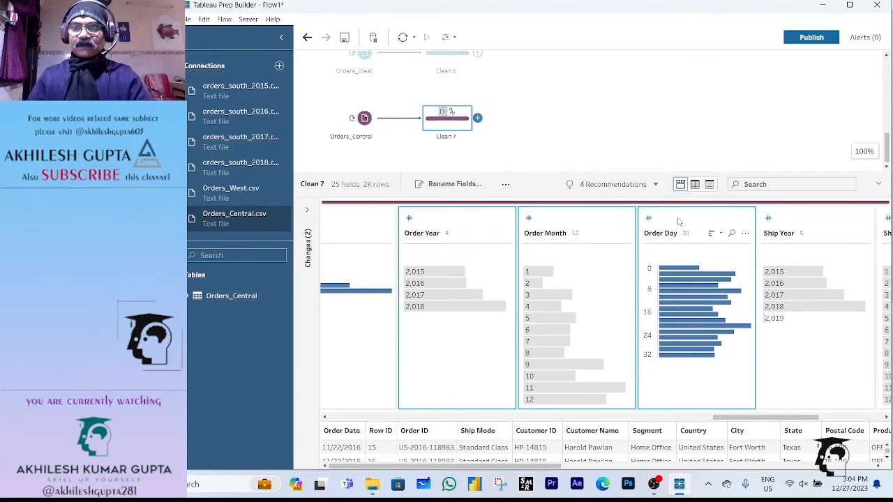
right_click(678, 222)
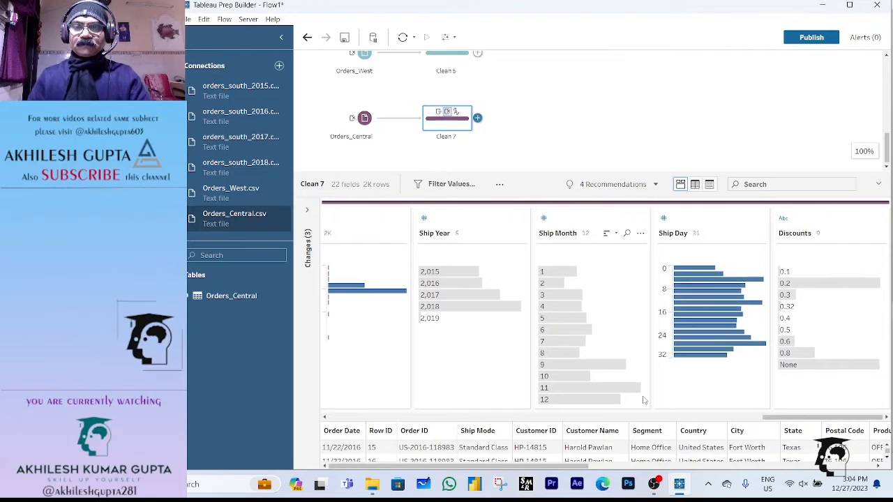
left_click(467, 221)
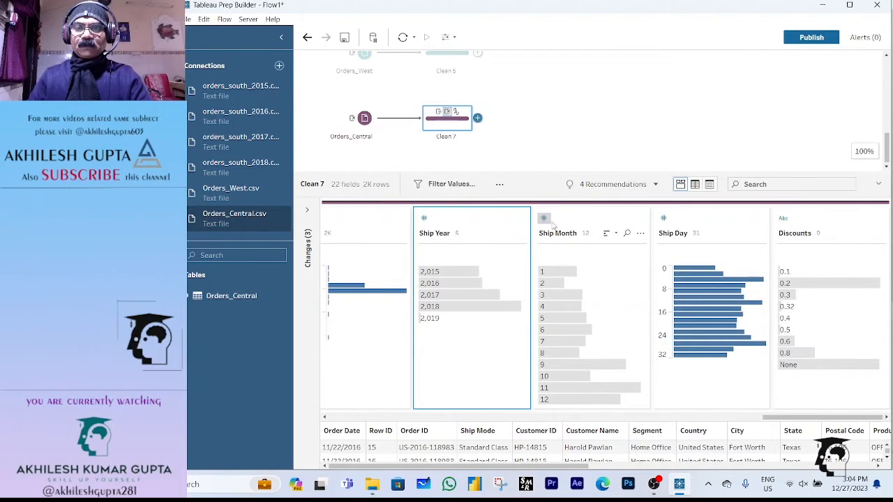
left_click(589, 220, "ctrl")
left_click(704, 220, "ctrl")
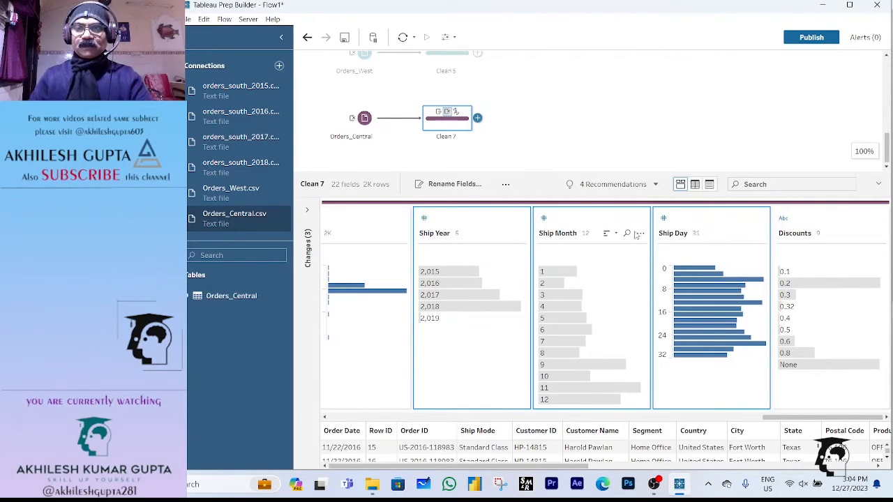
left_click(640, 234)
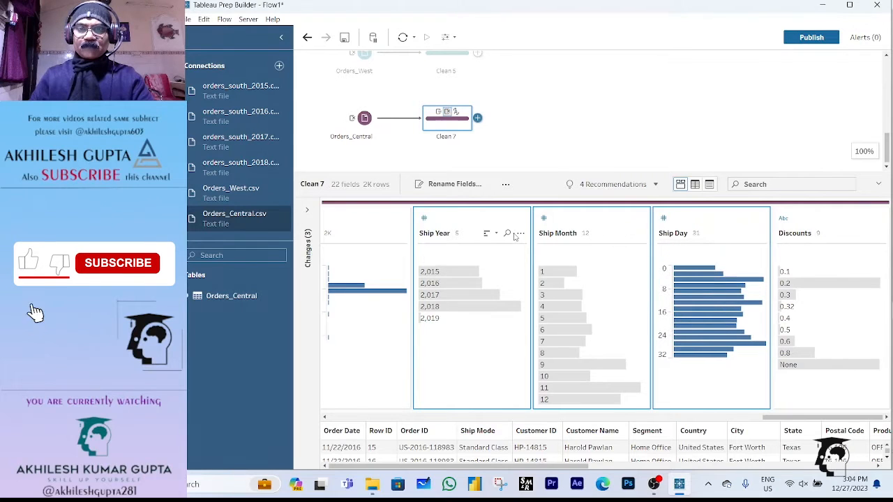
left_click(521, 234)
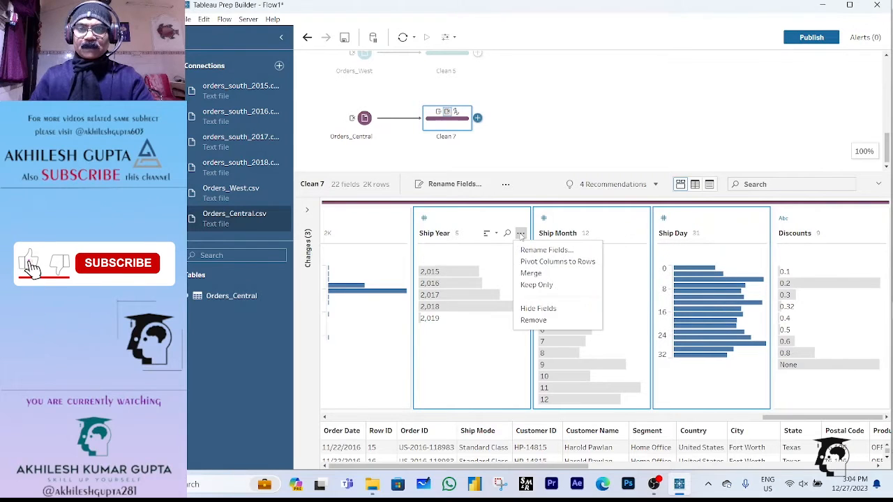
left_click(492, 223)
left_click(609, 223)
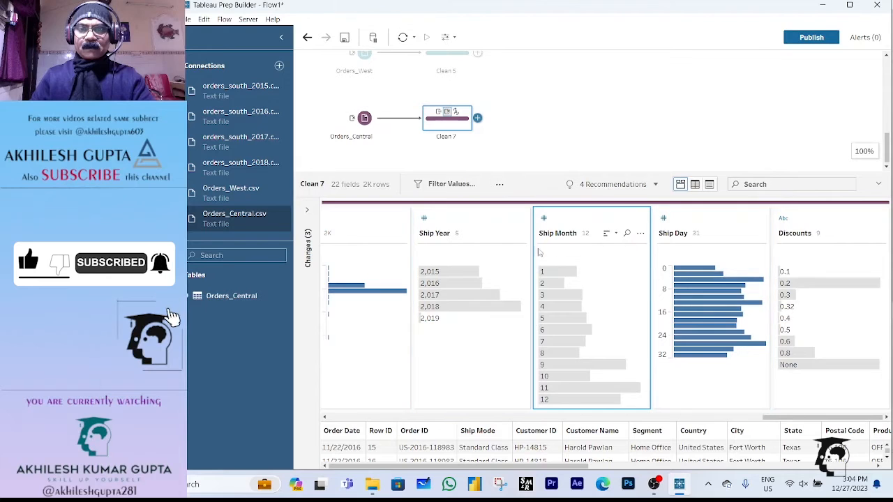
Step: Start a custom calculated field from Ship Year in the Orders_Central clean step and name it Ship Date
left_click(520, 233)
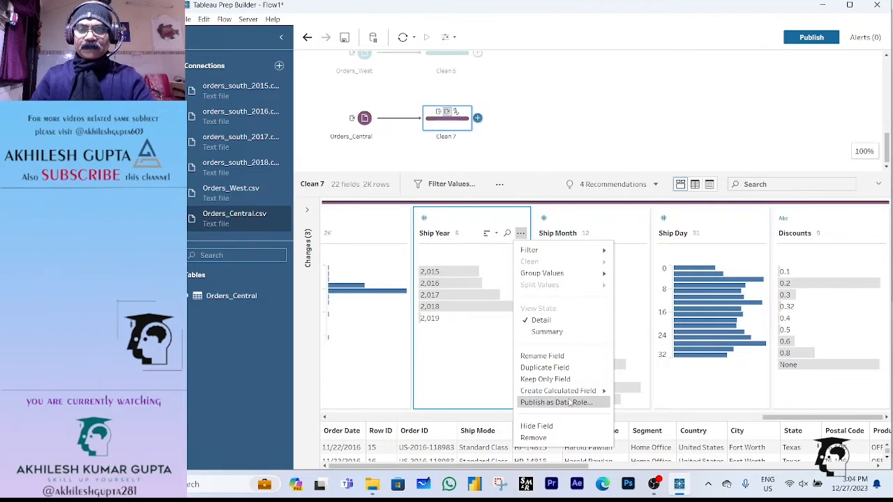
mouse_move(572, 395)
left_click(628, 388)
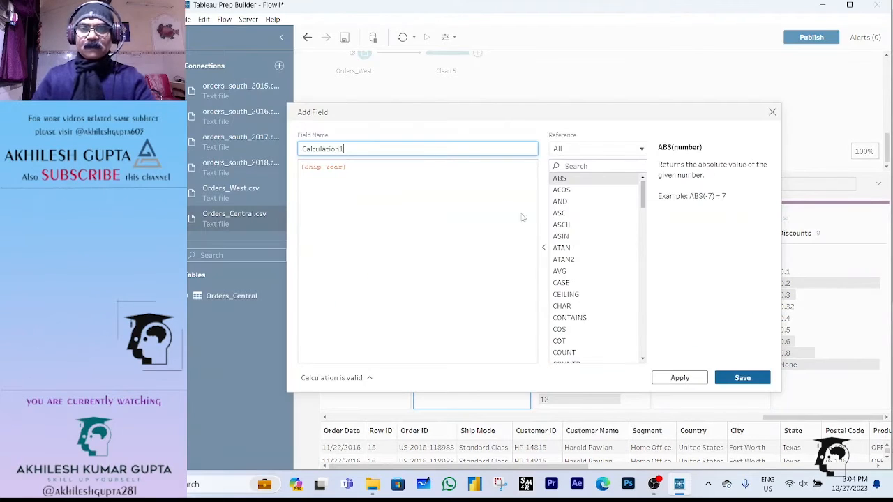
double_click(436, 155)
key("BackSpace")
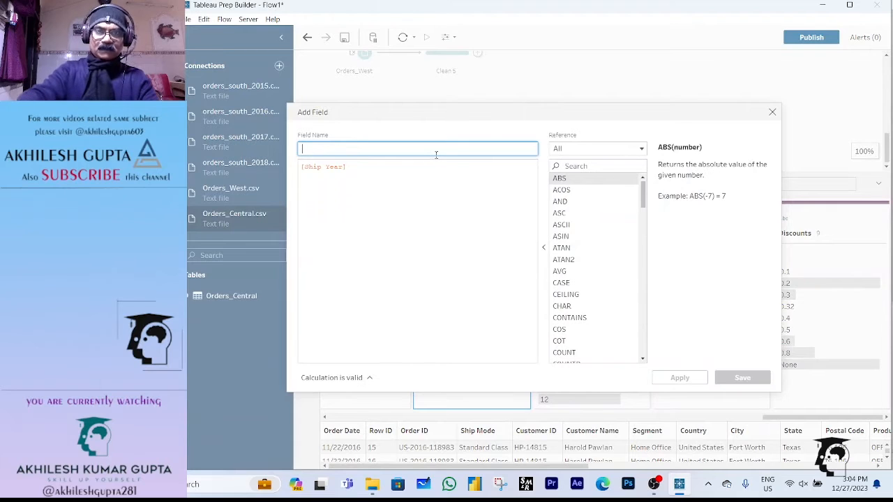
type("Ship Date")
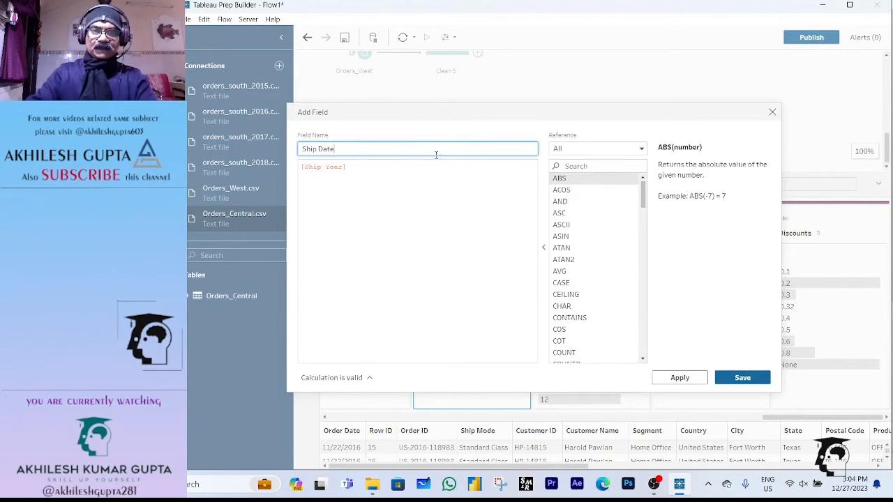
Step: Wrap the [Ship Year] reference in the Ship Date formula with the MAKEDATE function, leaving its parenthesis open
key("Tab")
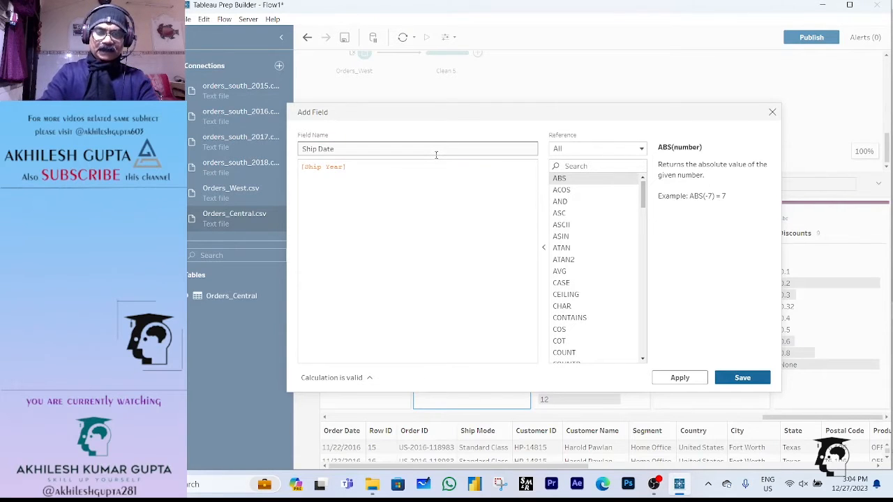
type("MAKE")
key("Return")
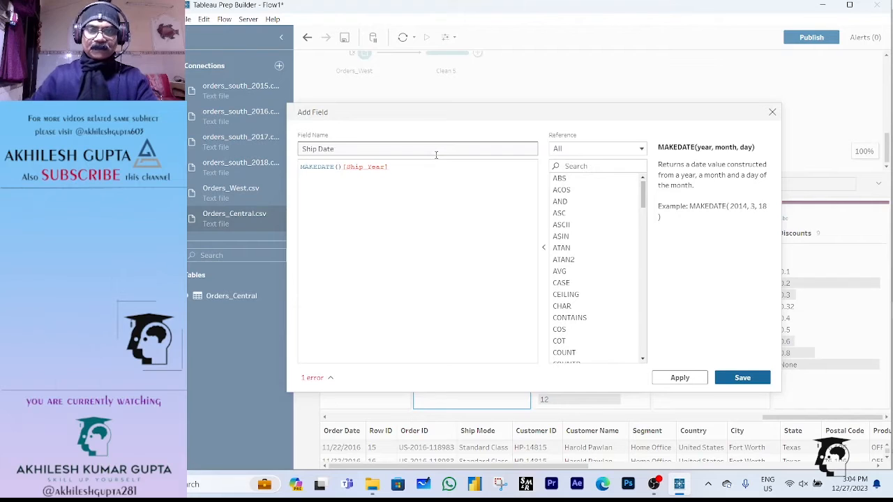
key("Delete")
key("Delete")
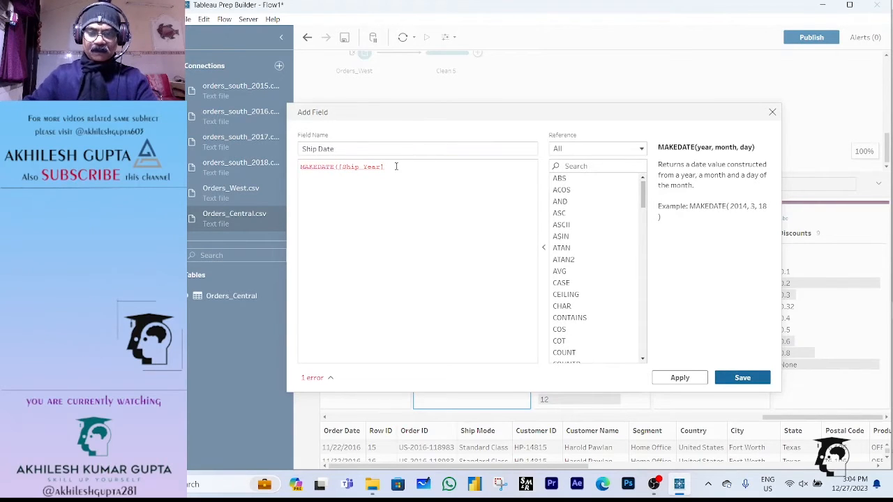
Step: Complete the formula as MAKEDATE([Ship Year],[Ship Month],[Ship Day]) and save the Ship Date field
type(",ship")
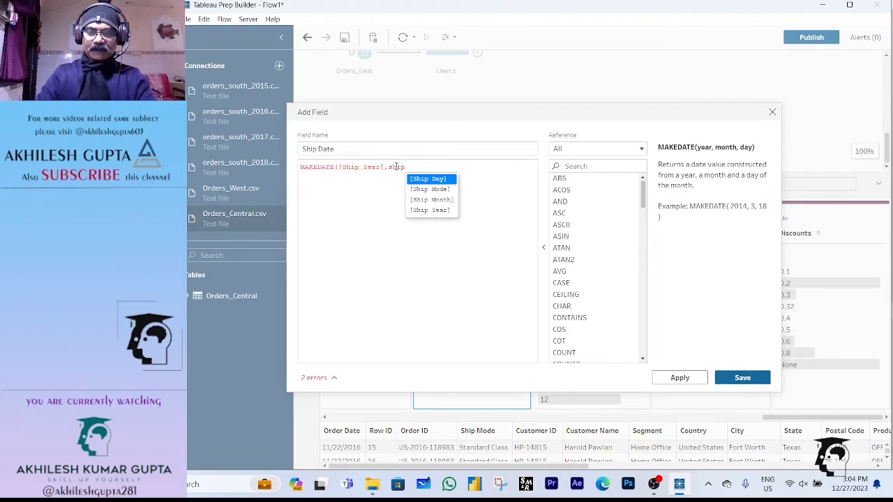
key("Down")
key("Down")
key("Return")
type(",ship")
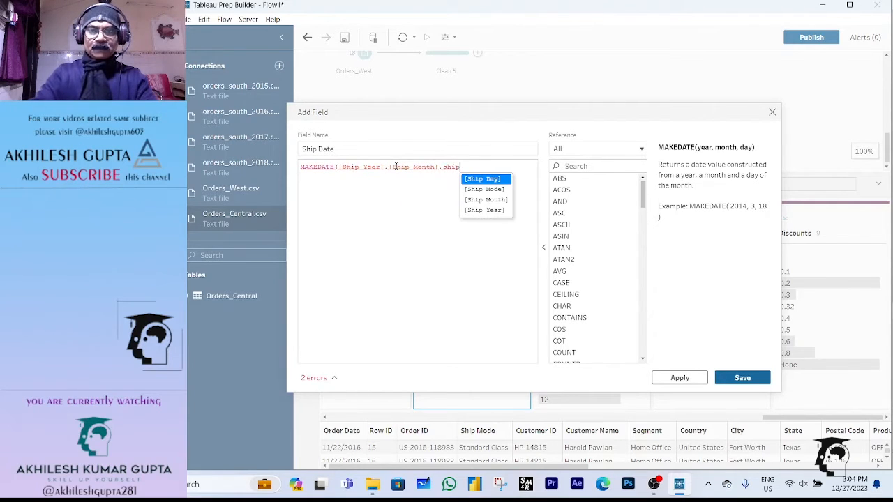
key("Return")
type(")")
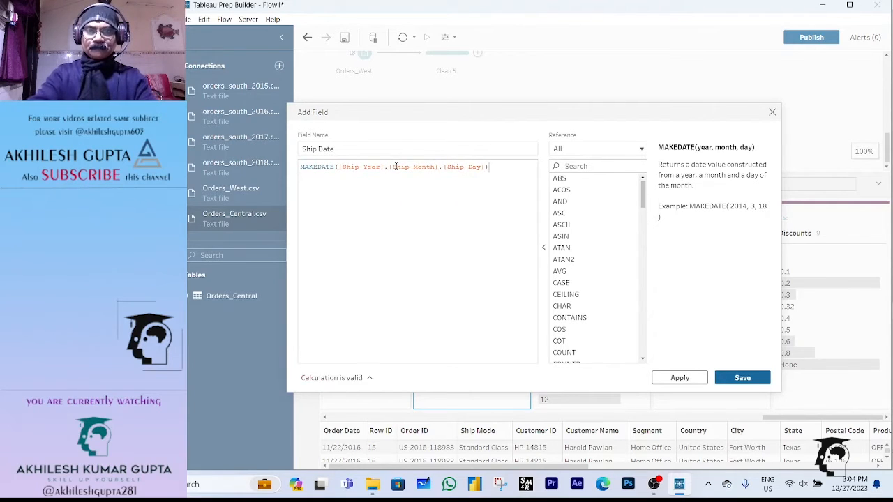
left_click(727, 382)
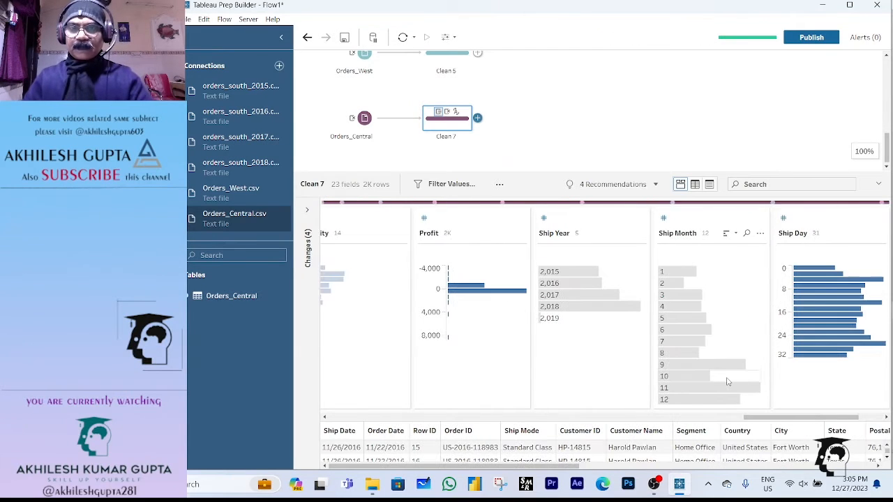
Step: Remove the Ship Year, Ship Month and Ship Day fields from the Orders_Central clean step
left_click(578, 219)
left_click(724, 217, "ctrl")
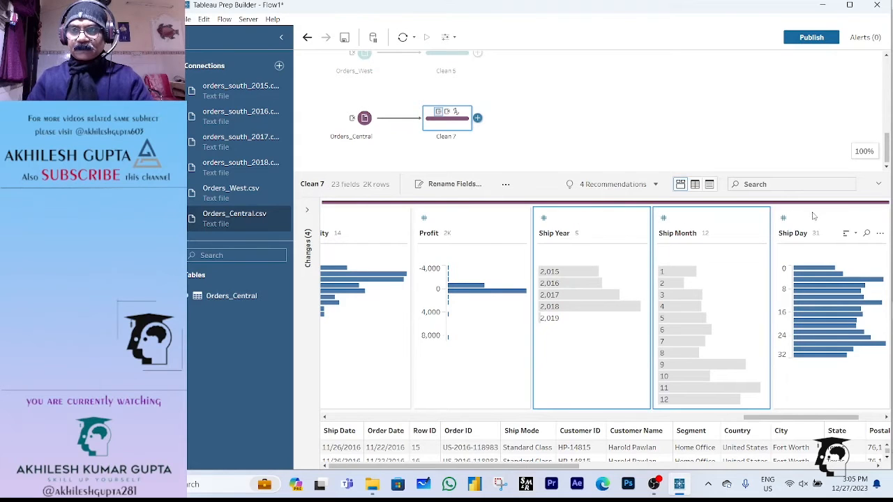
left_click(813, 216, "ctrl")
right_click(814, 217)
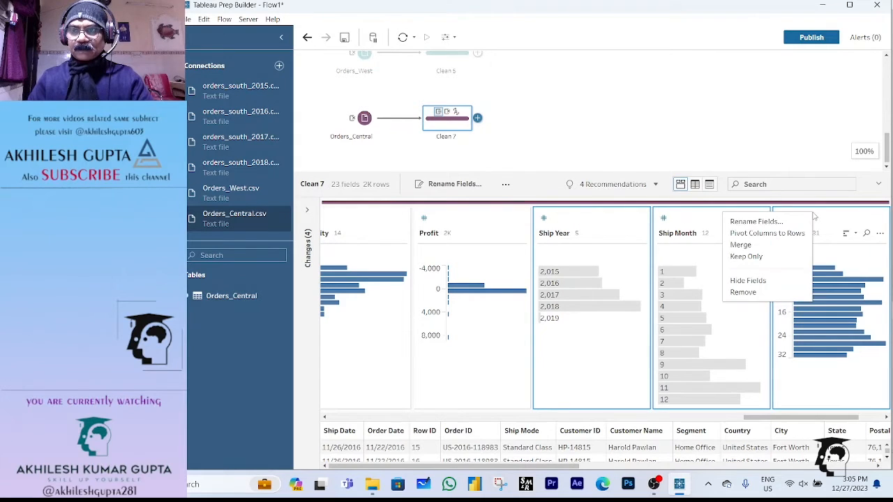
left_click(759, 295)
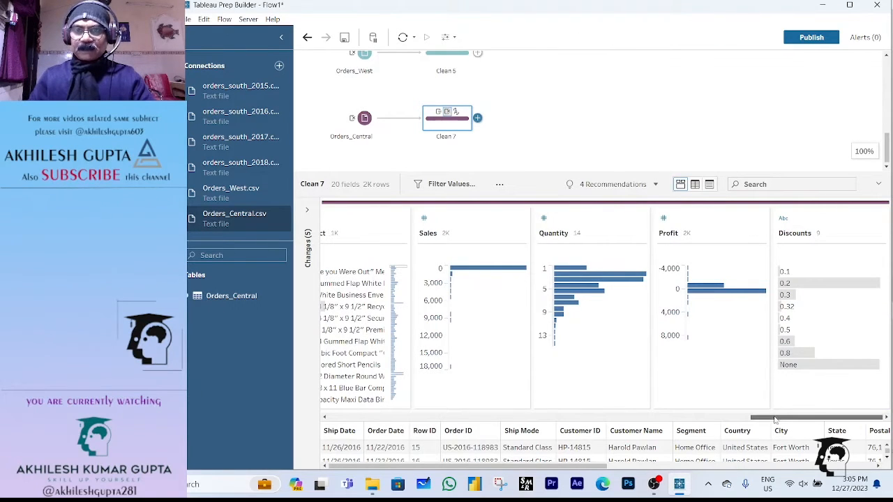
Step: Change the Postal Code field's data type to String in the Orders_Central clean step
left_click_drag(774, 420, 625, 420)
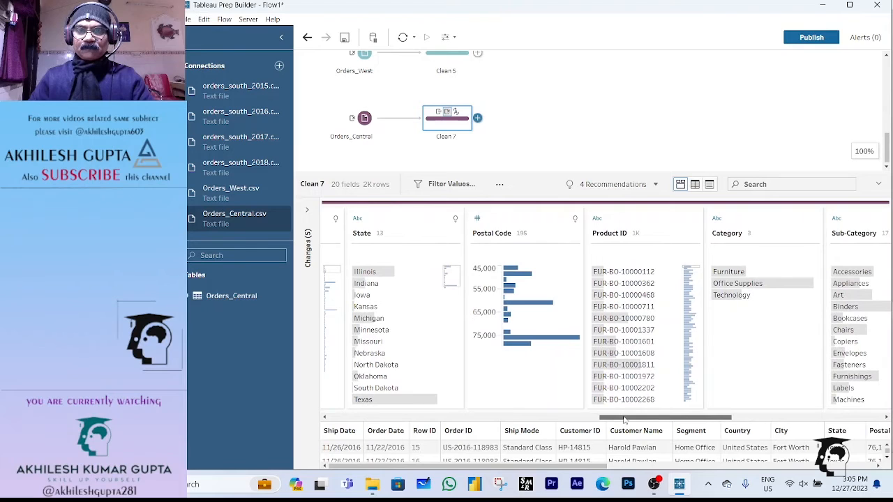
left_click(478, 220)
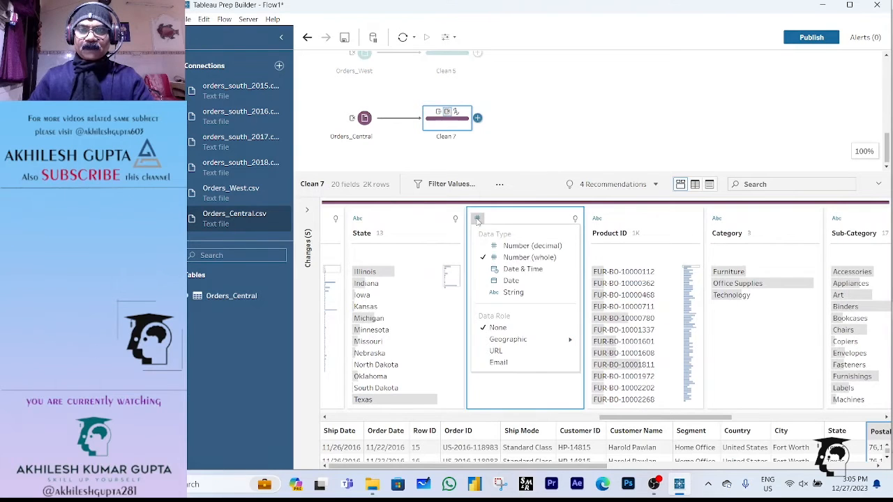
left_click(490, 293)
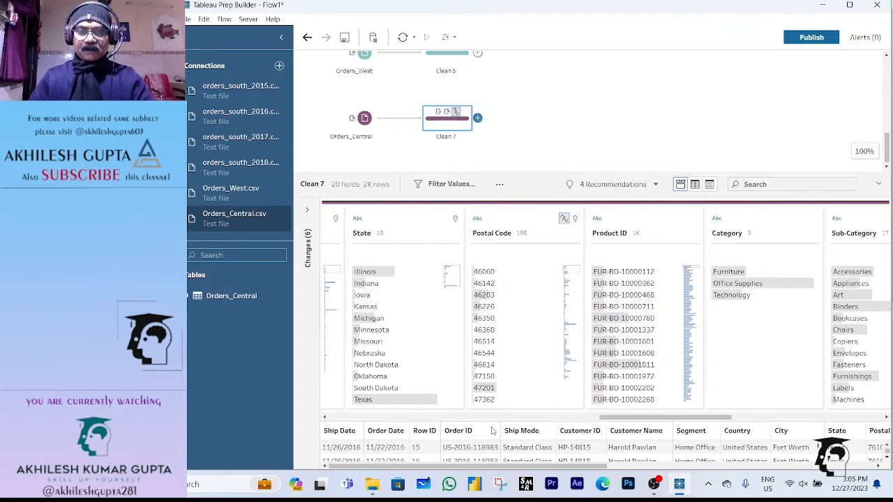
Step: Create and save a custom calculated field named Region with the formula "Central" in the Orders_Central clean step
left_click_drag(605, 418, 317, 423)
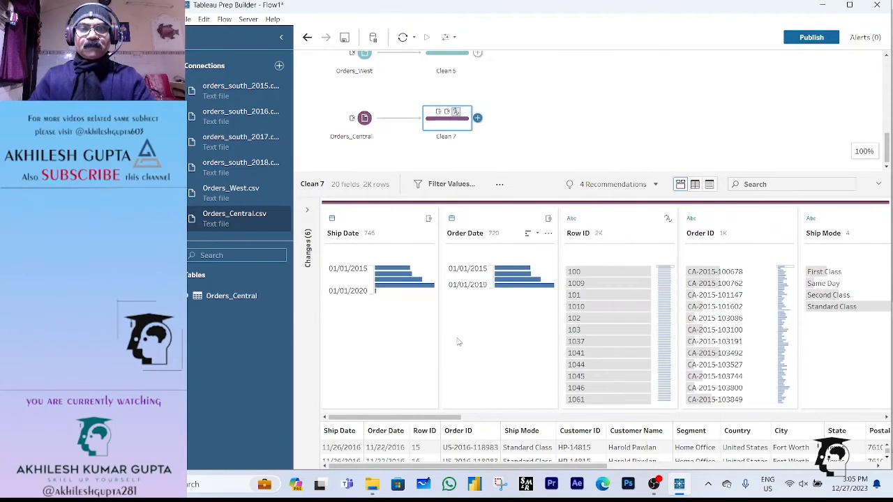
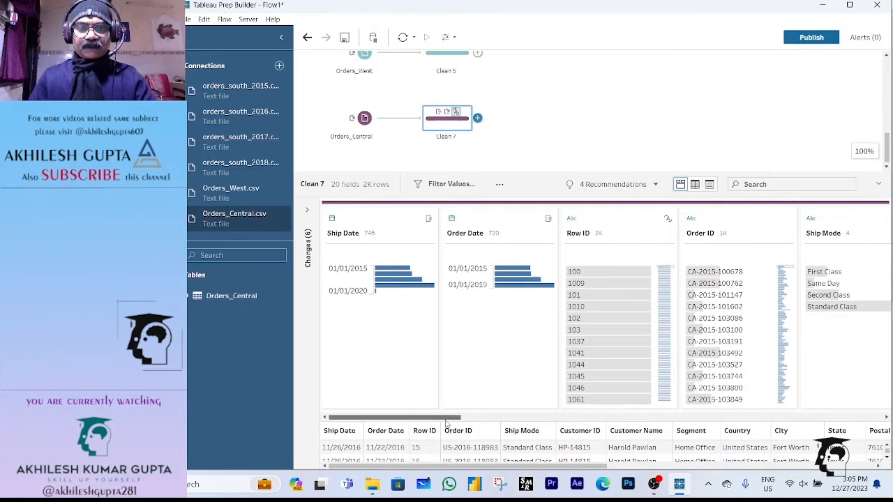
left_click_drag(446, 422, 884, 419)
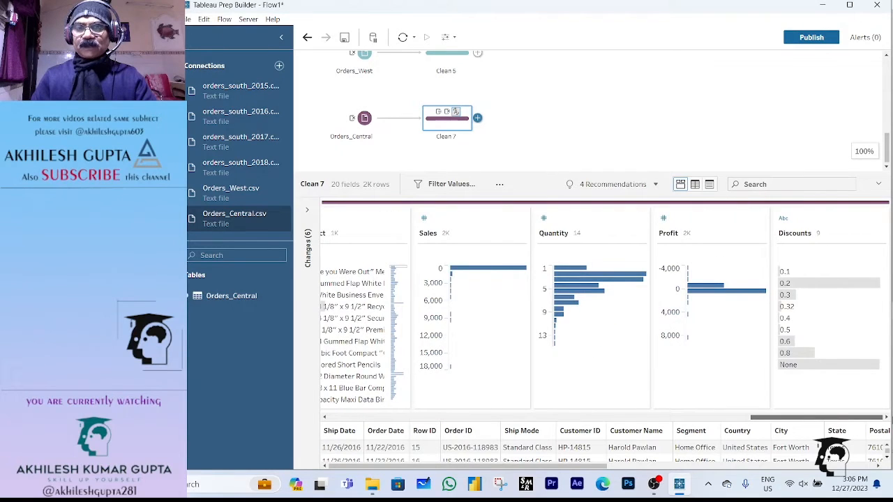
left_click_drag(880, 419, 364, 420)
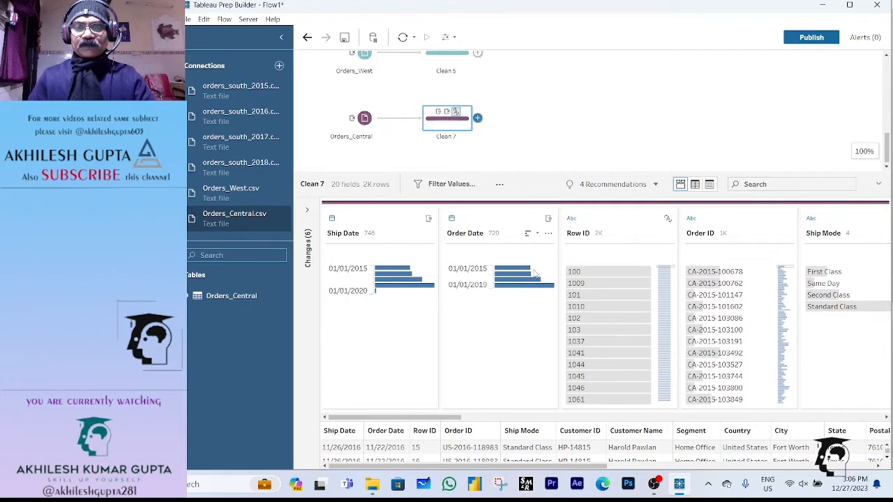
left_click(548, 234)
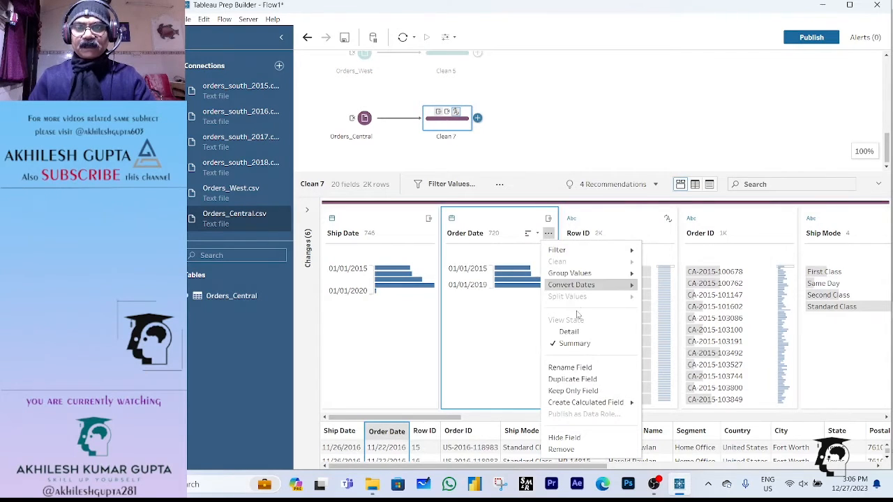
mouse_move(592, 403)
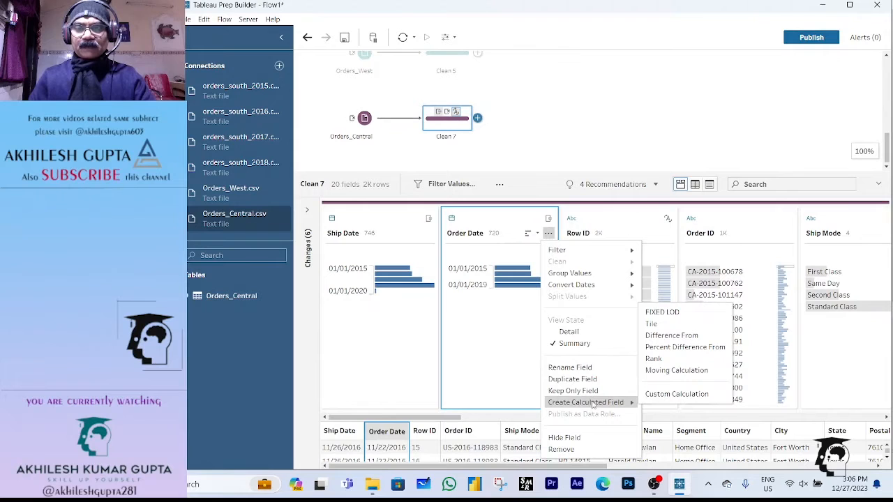
left_click(659, 394)
left_click_drag(357, 148, 218, 161)
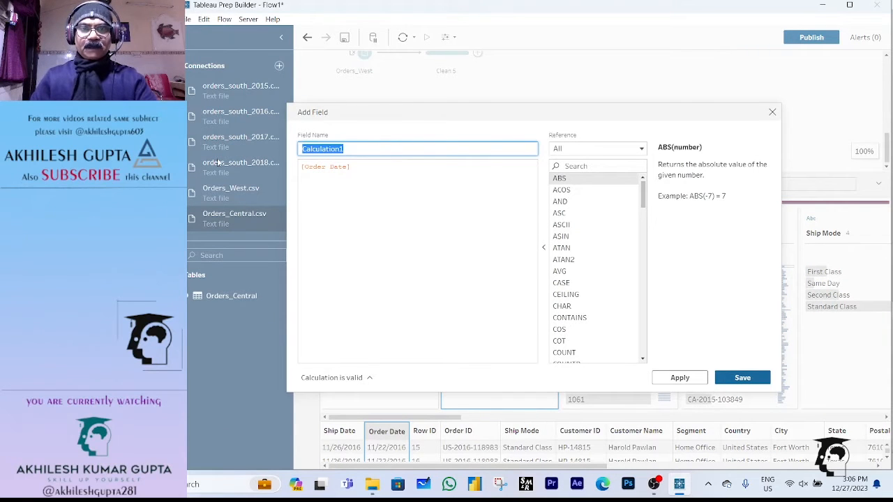
type("Region")
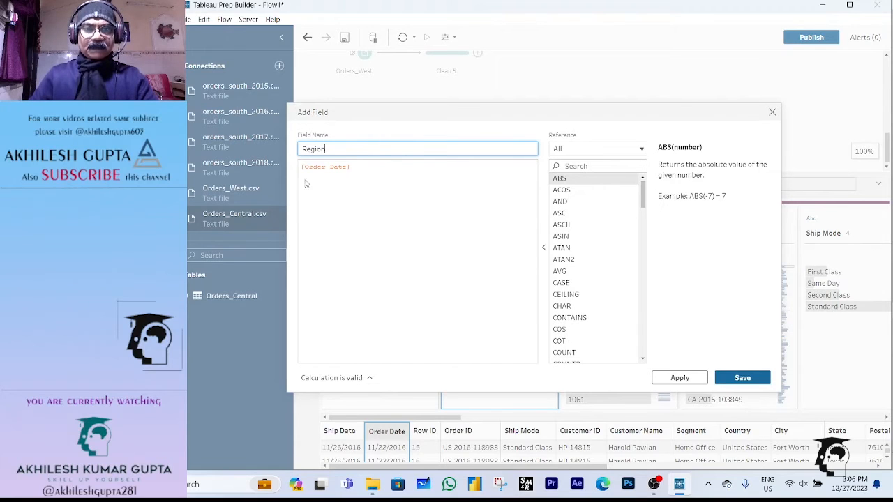
left_click_drag(363, 166, 283, 173)
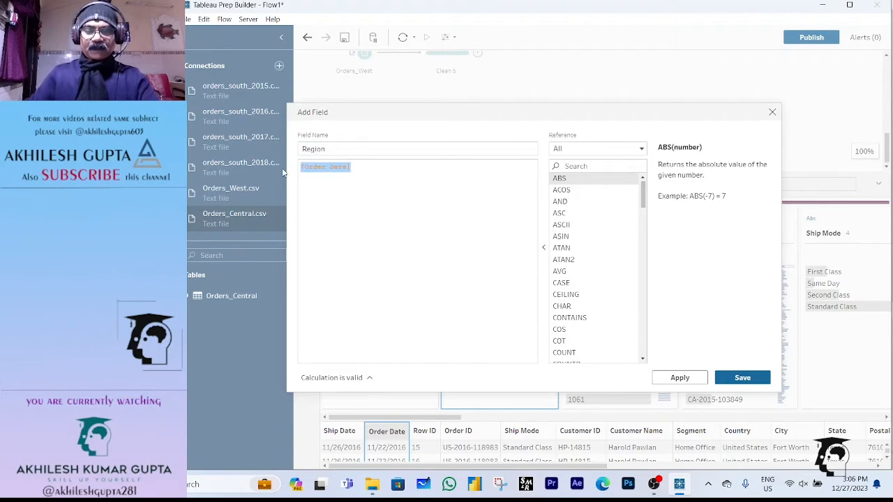
type("\"Central")
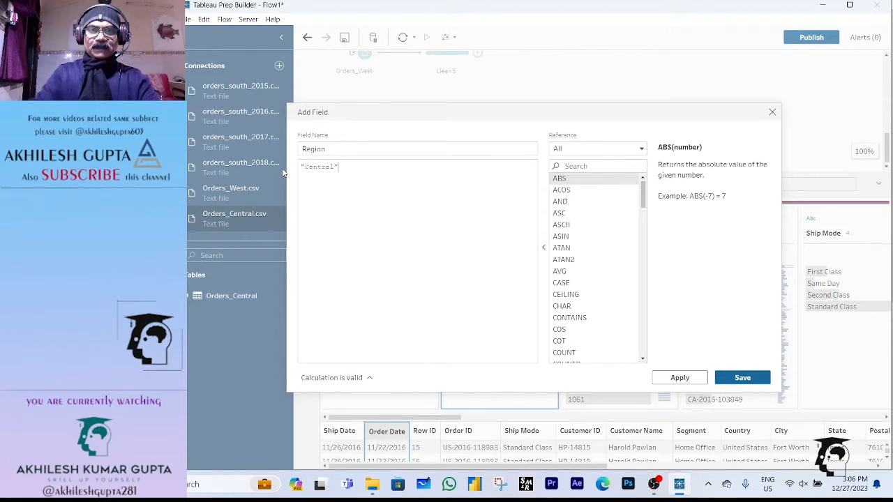
left_click(740, 377)
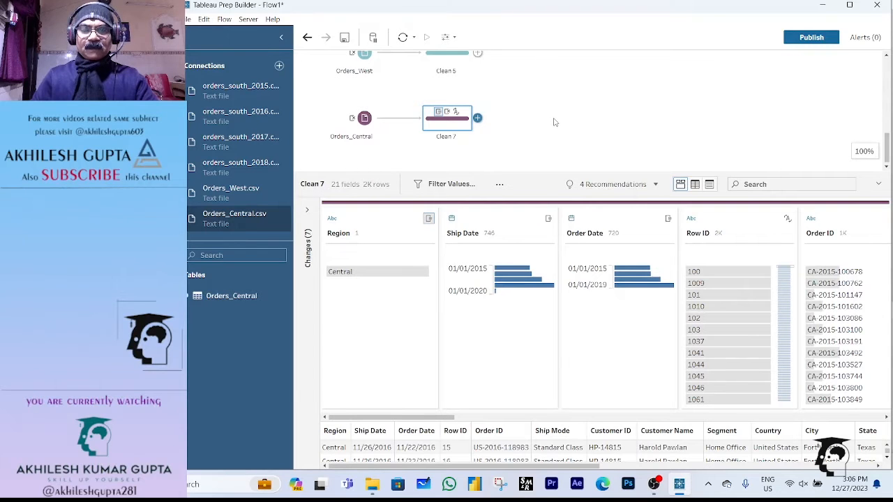
Step: Change the Postal Code field's data type to String in the Orders_West clean step
scroll(555, 122, "up", 2)
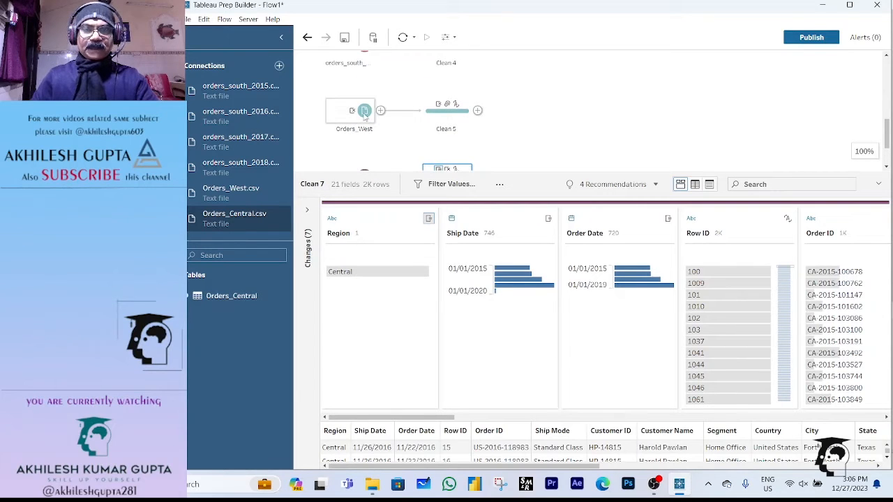
left_click(364, 113)
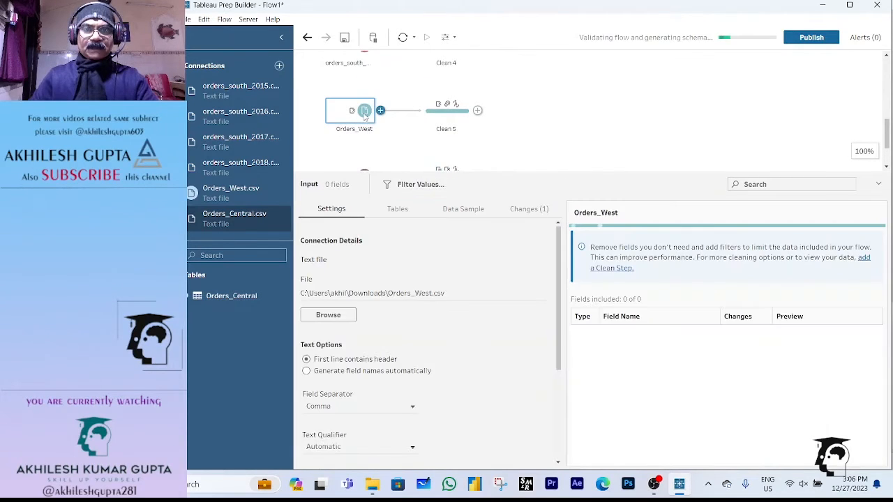
left_click(454, 118)
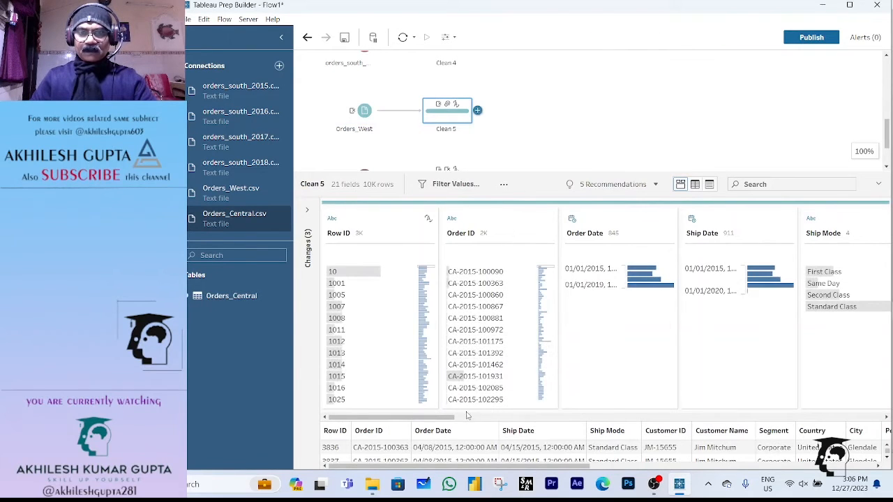
left_click_drag(457, 422, 675, 413)
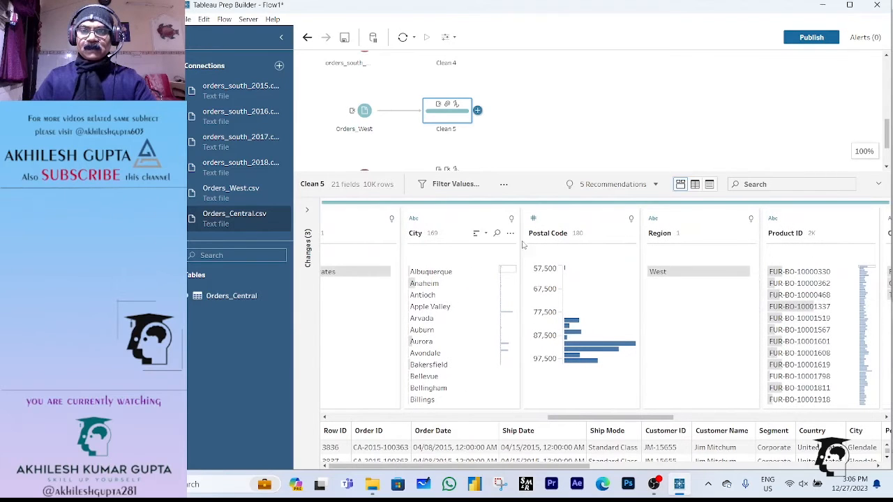
left_click(534, 218)
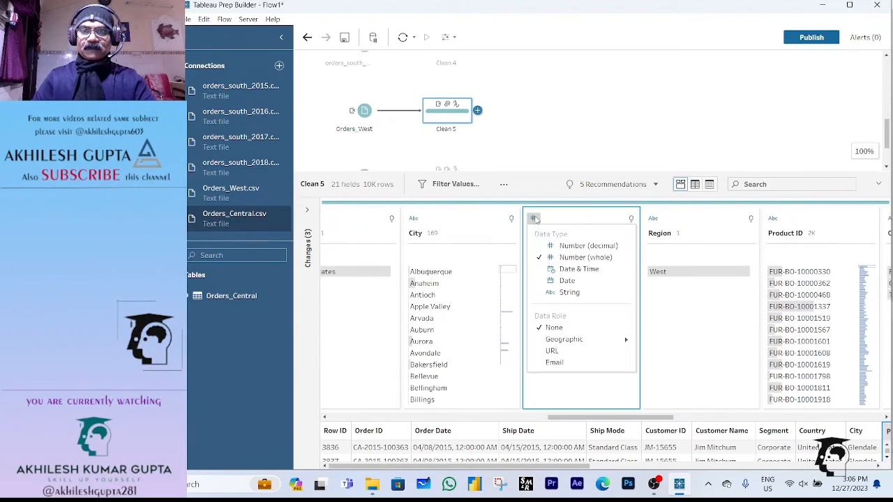
left_click(569, 292)
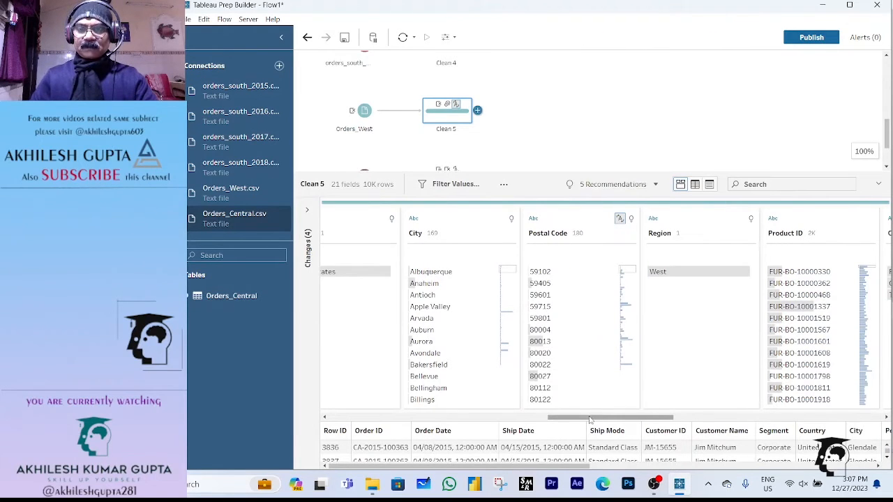
Step: Review all fields and their data types in the Orders_West clean step and the Orders_Central clean step
left_click_drag(589, 420, 851, 412)
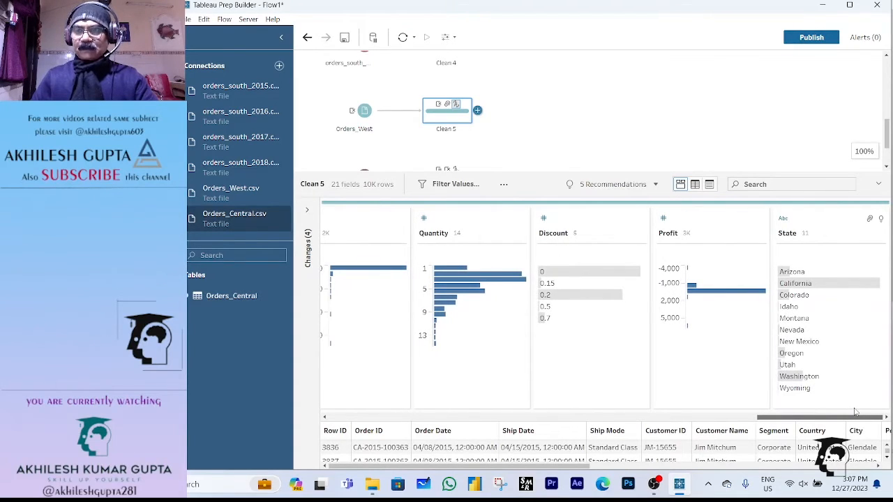
left_click_drag(799, 420, 345, 438)
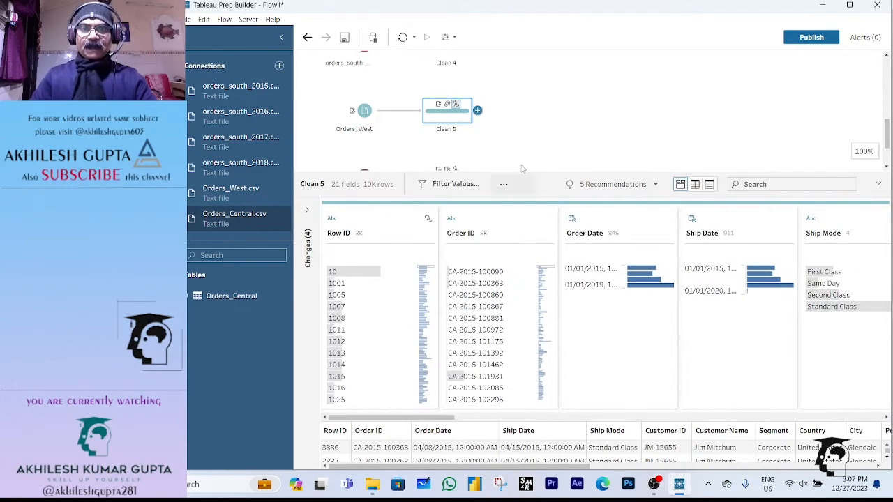
left_click_drag(537, 172, 394, 272)
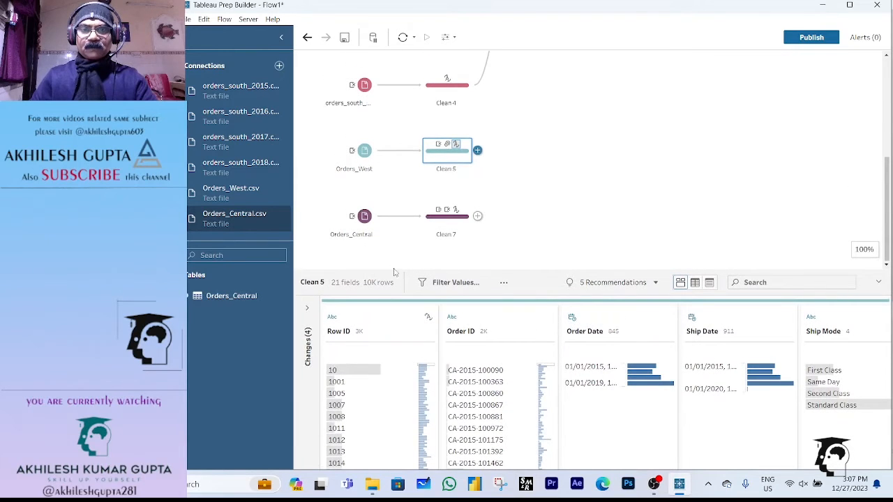
left_click(453, 222)
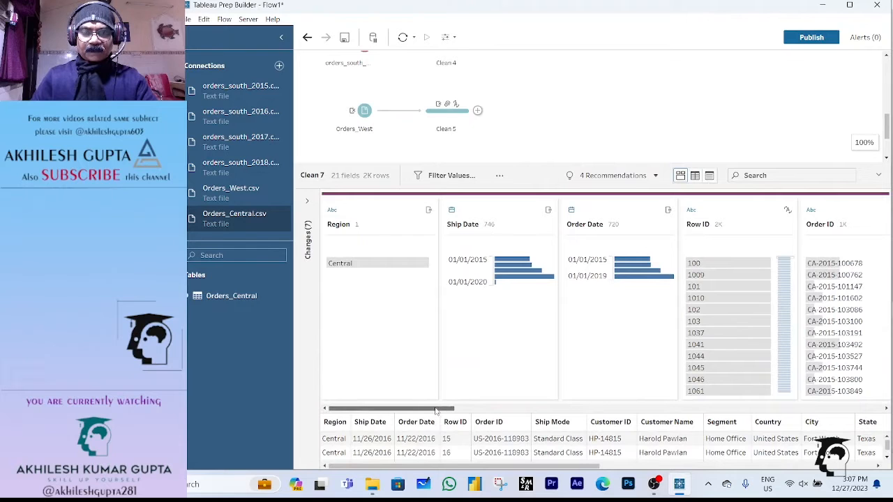
left_click_drag(436, 410, 527, 410)
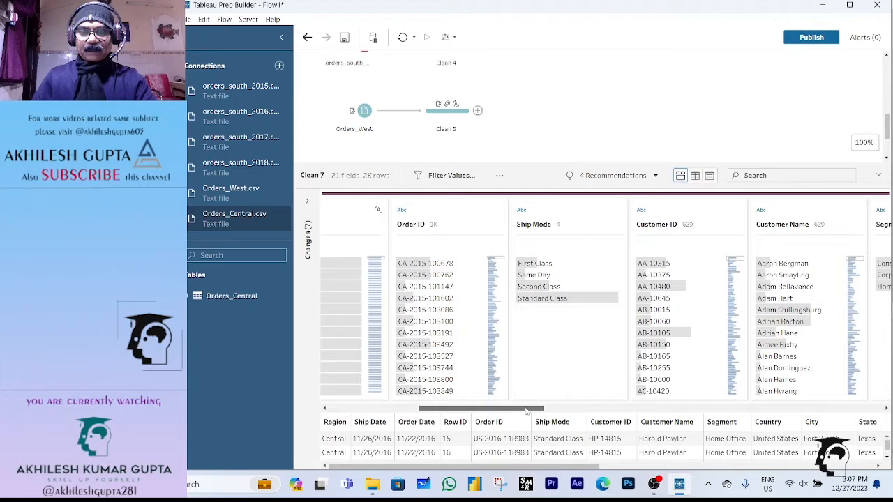
left_click_drag(527, 410, 865, 410)
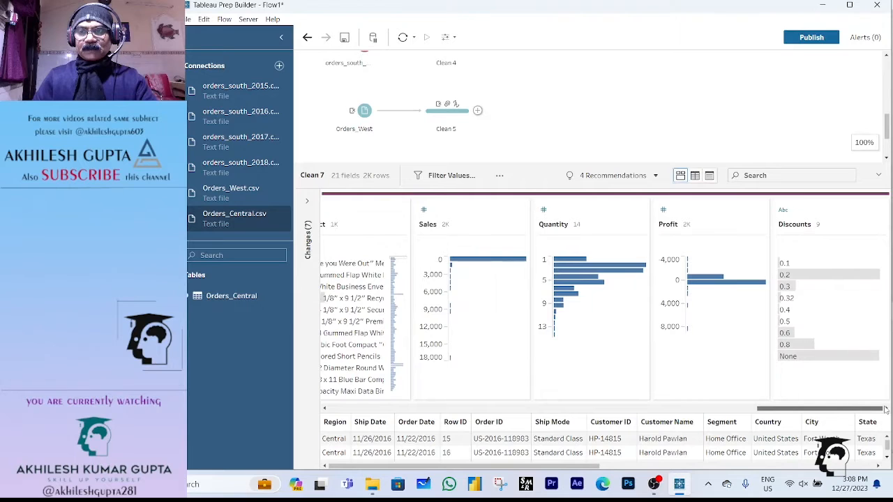
left_click_drag(883, 410, 458, 411)
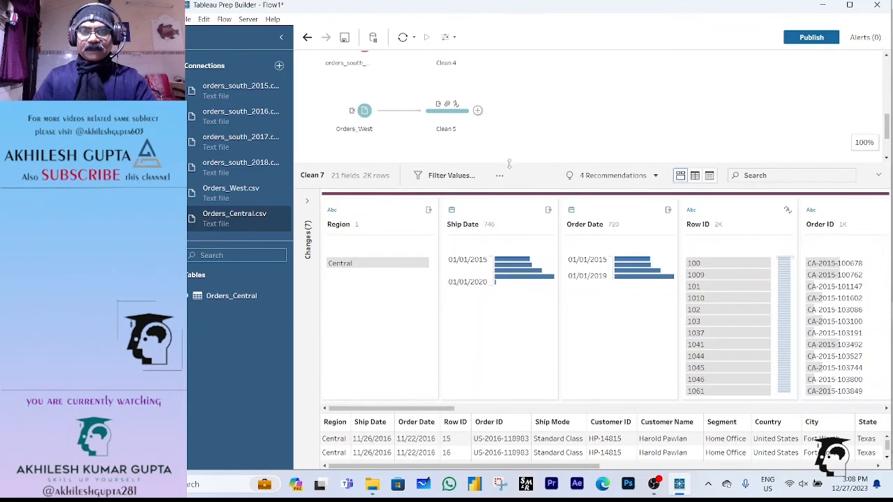
Step: Connect to the Microsoft Excel file Orders_East from Downloads and add a clean step to it, with its profile pane enlarged
left_click_drag(509, 163, 532, 448)
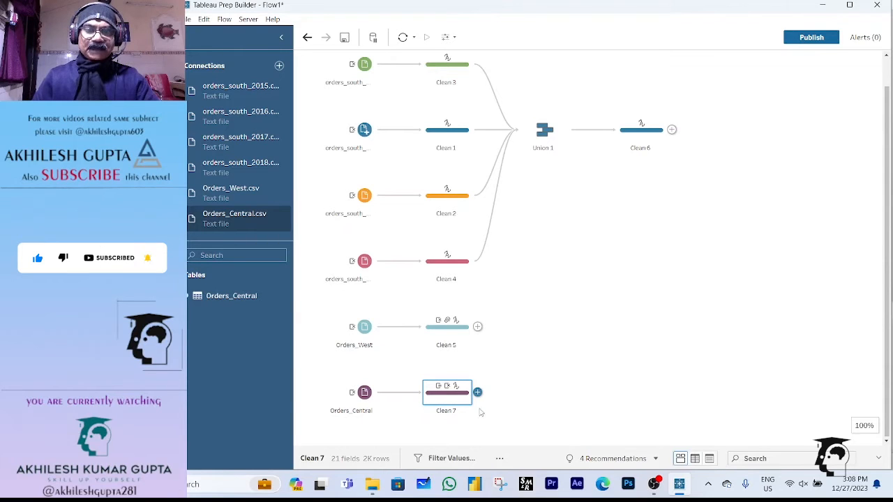
scroll(680, 369, "up", 1)
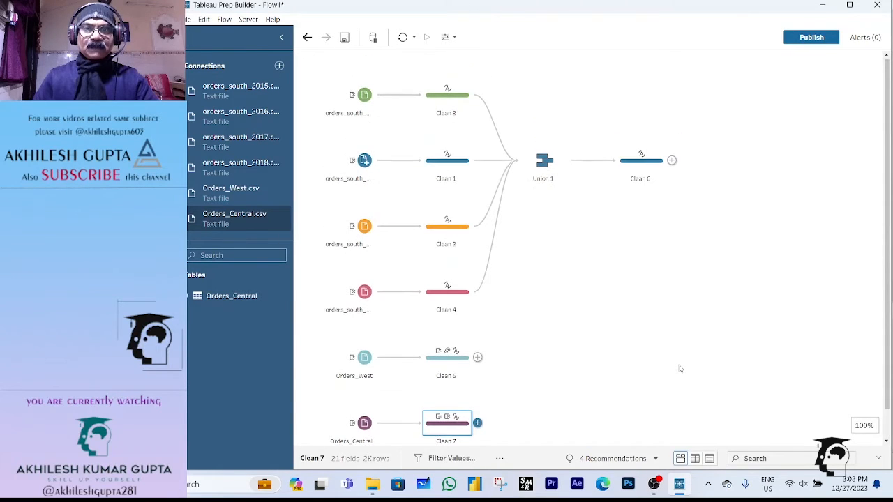
scroll(680, 367, "down", 1)
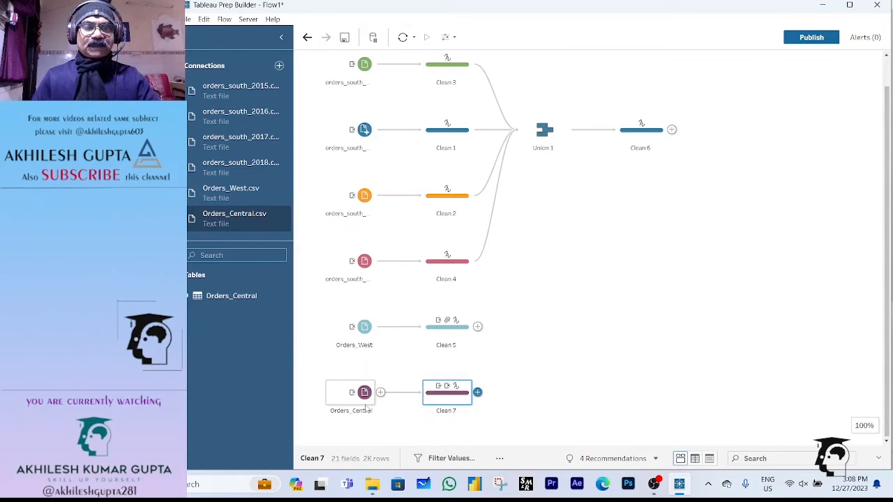
left_click(279, 66)
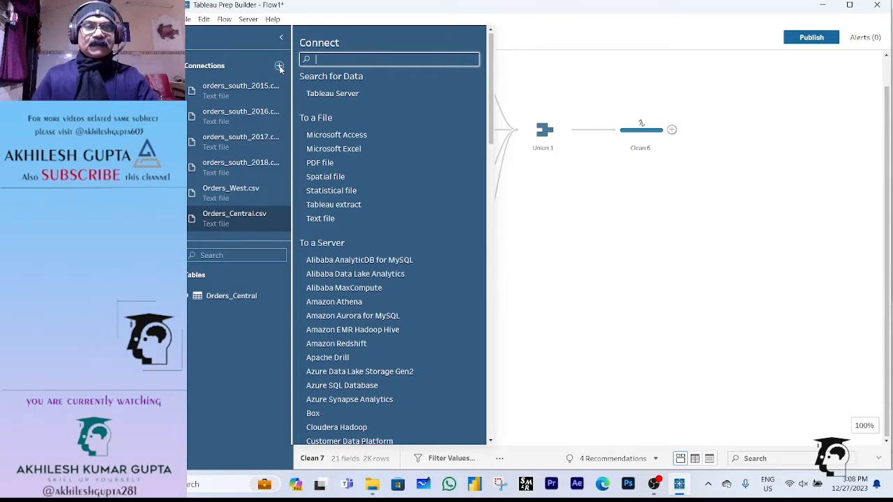
left_click(341, 150)
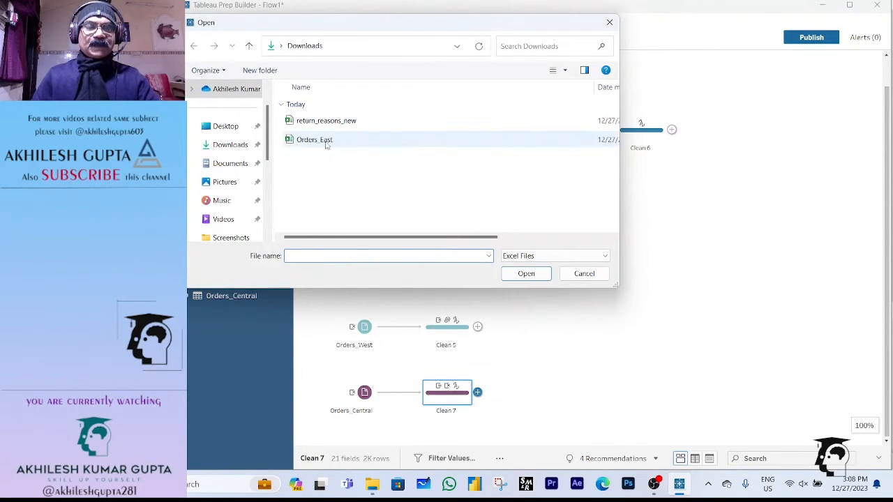
double_click(325, 141)
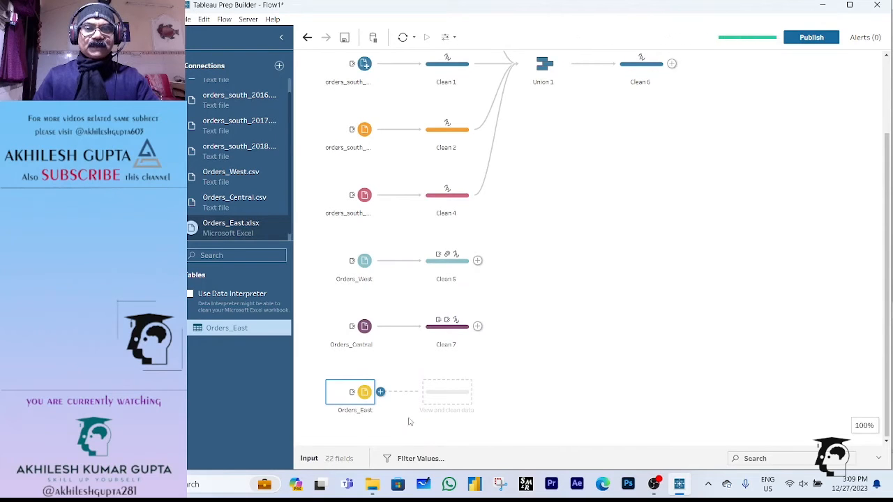
left_click(448, 396)
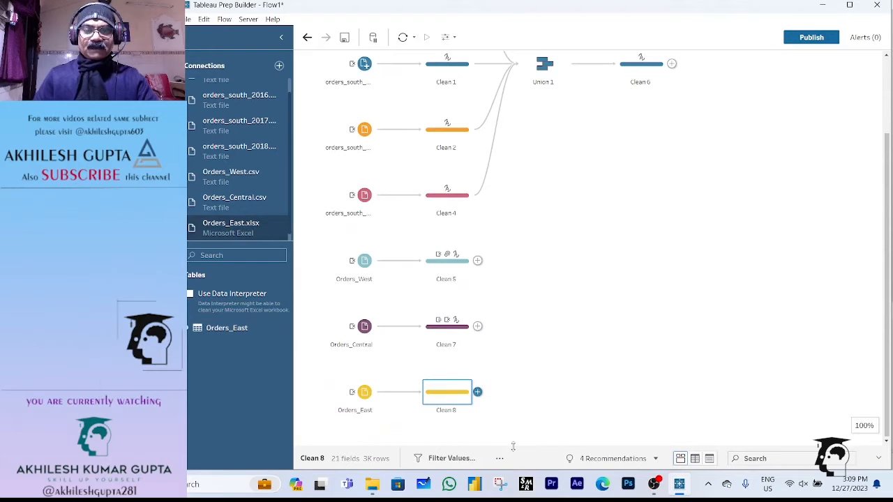
left_click_drag(513, 446, 502, 124)
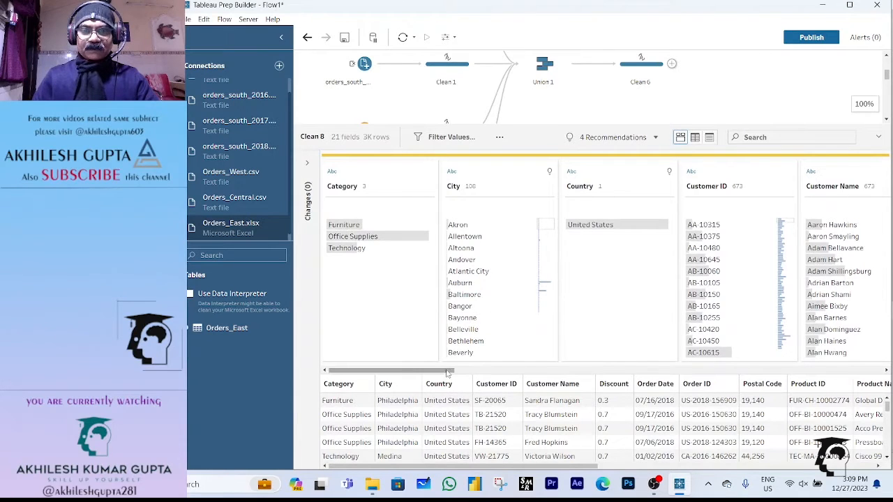
Step: Change the data types of the Postal Code and Row ID fields to String in the Orders_East clean step
left_click_drag(447, 373, 555, 372)
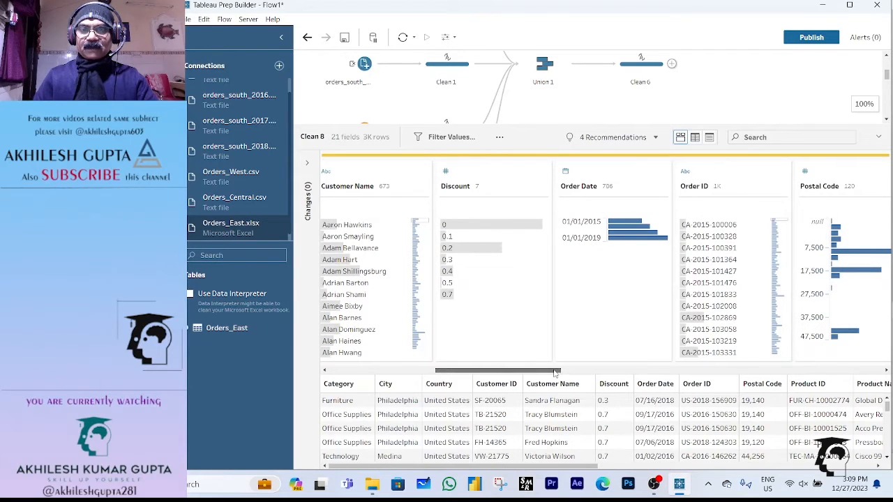
left_click_drag(560, 372, 610, 375)
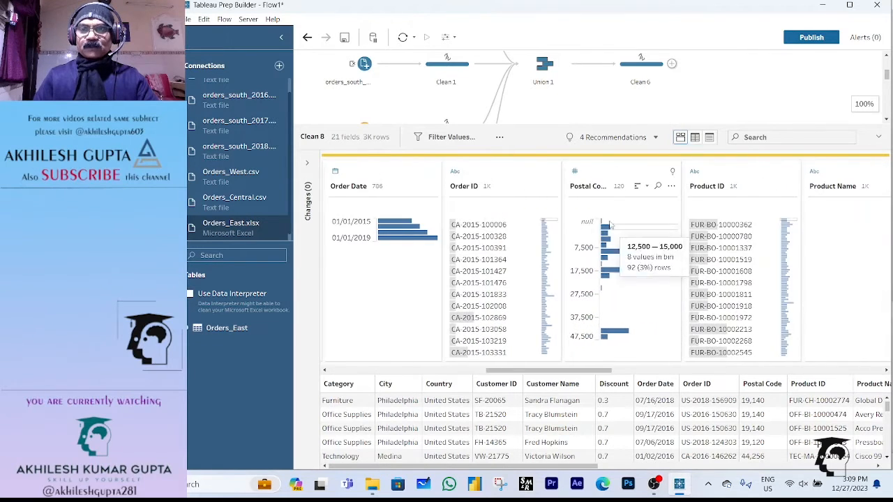
left_click(575, 171)
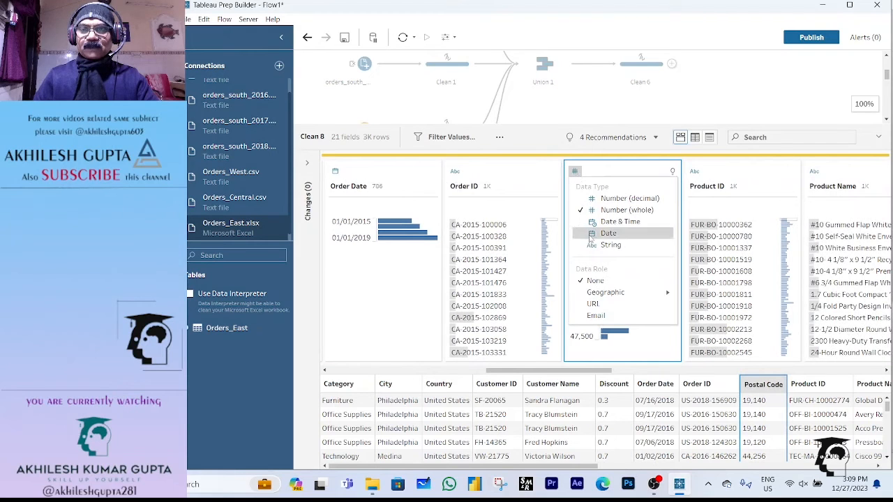
left_click(588, 248)
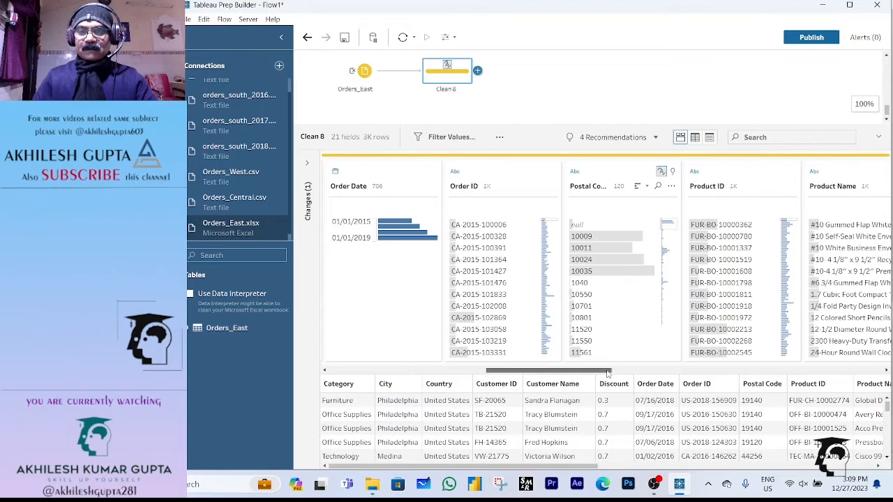
left_click_drag(612, 372, 741, 358)
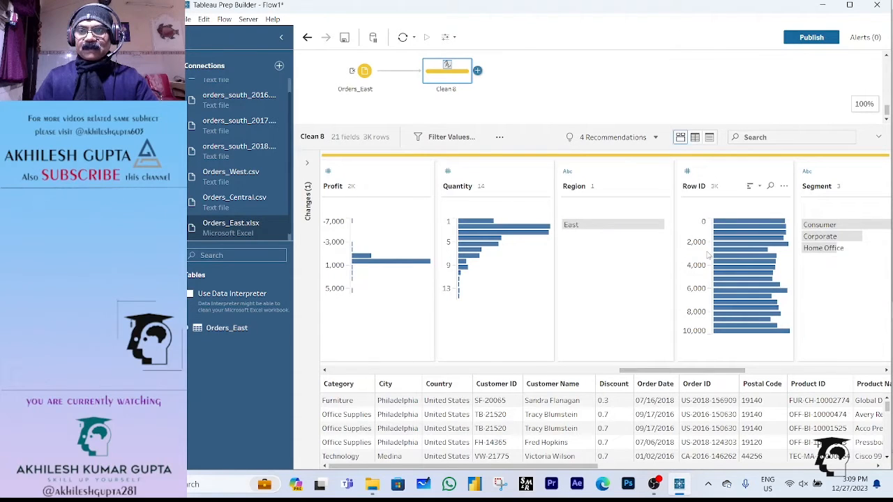
left_click(688, 171)
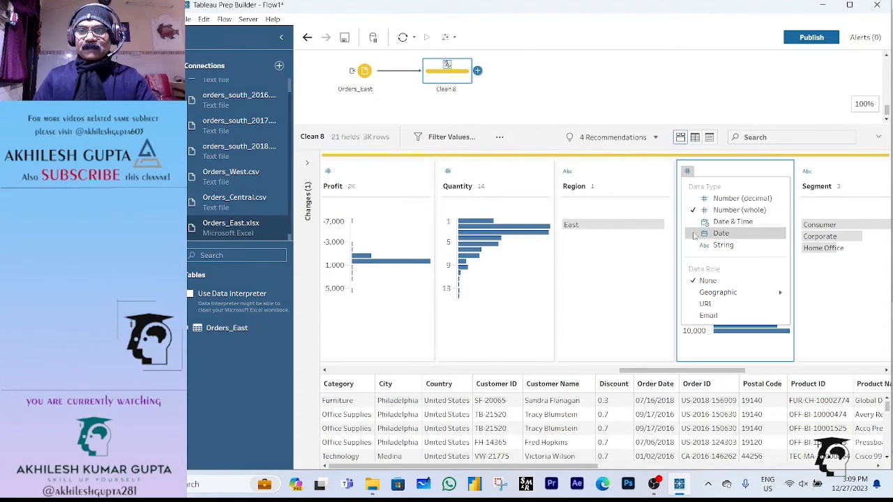
left_click(713, 244)
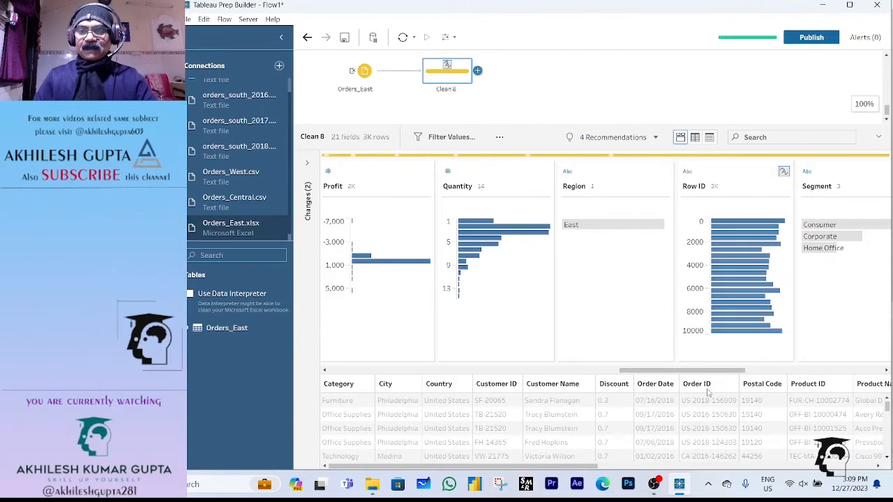
Step: Remove the letters from the Sales field's values in the Orders_East clean step
left_click_drag(720, 375, 862, 373)
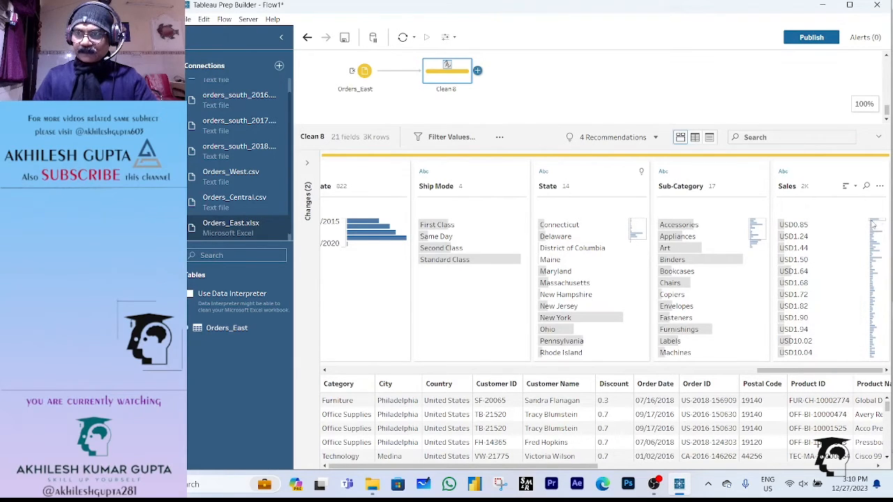
mouse_move(872, 223)
left_mouse_down()
mouse_move(872, 273)
mouse_move(871, 225)
left_mouse_up()
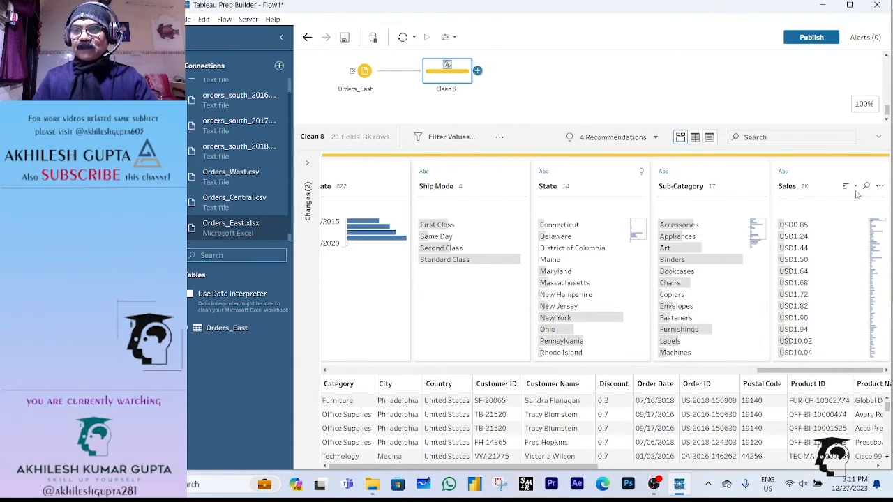
left_click(880, 187)
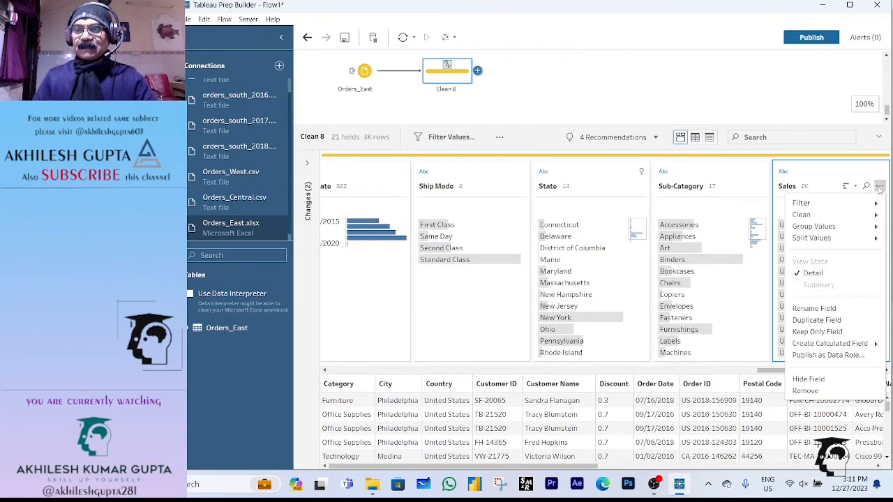
mouse_move(849, 218)
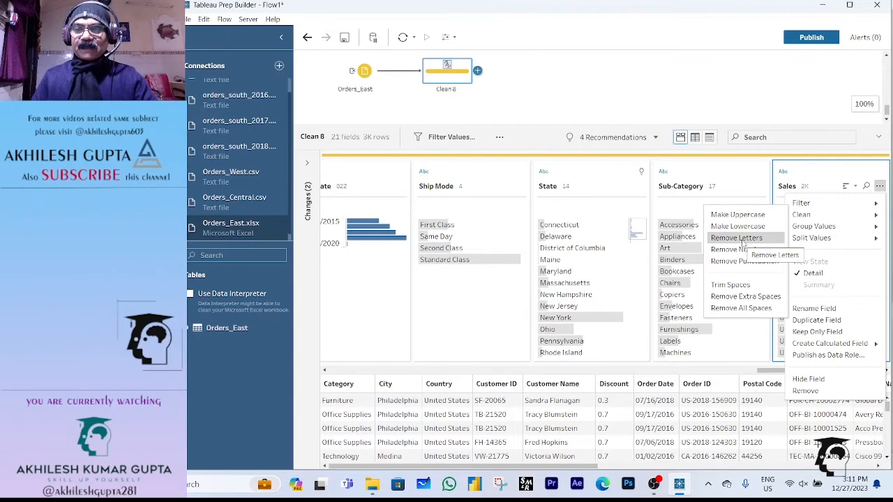
left_click(737, 238)
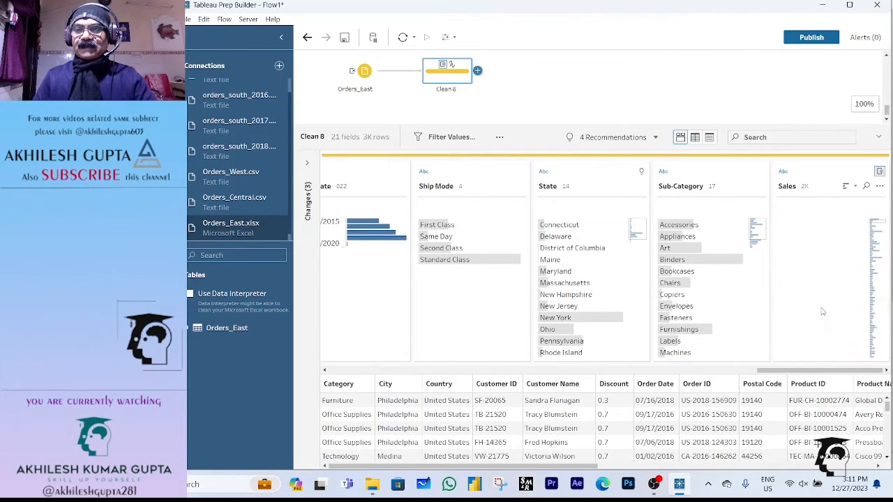
scroll(809, 335, "down", 5)
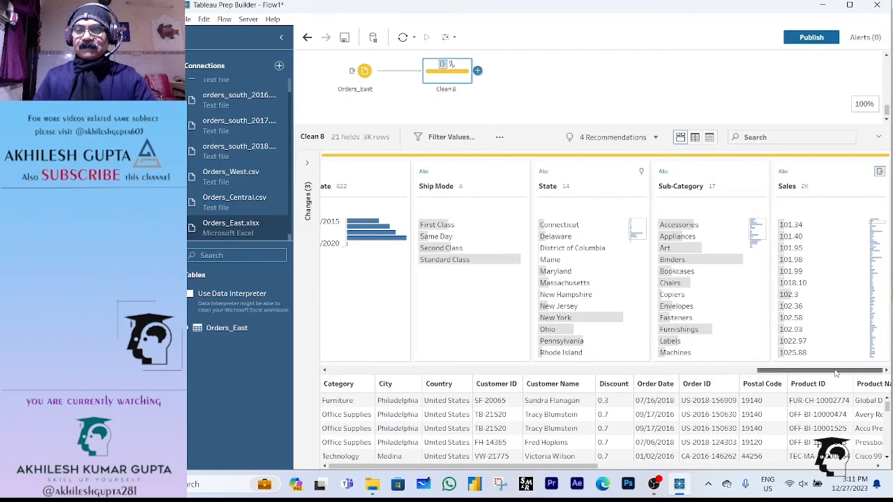
left_click_drag(836, 374, 375, 377)
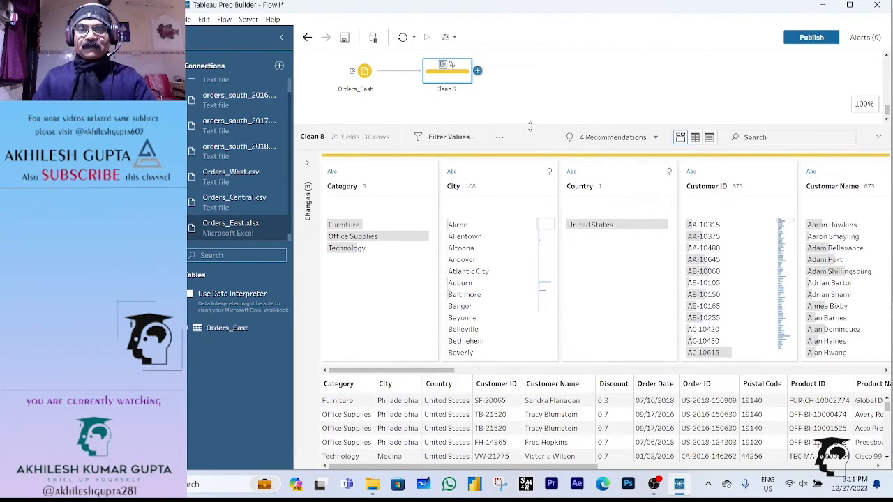
Step: Change the Discounts field's data type to Number (decimal) in the Orders_Central clean step
left_click_drag(530, 127, 539, 405)
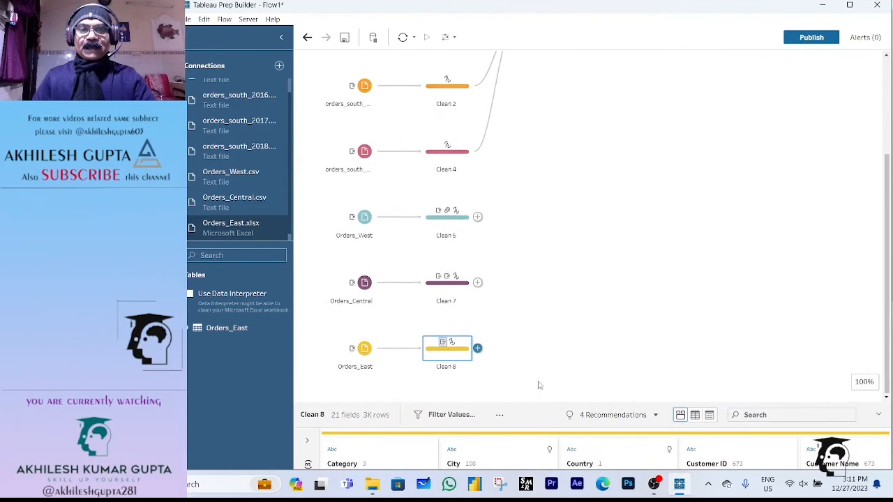
left_click(445, 284)
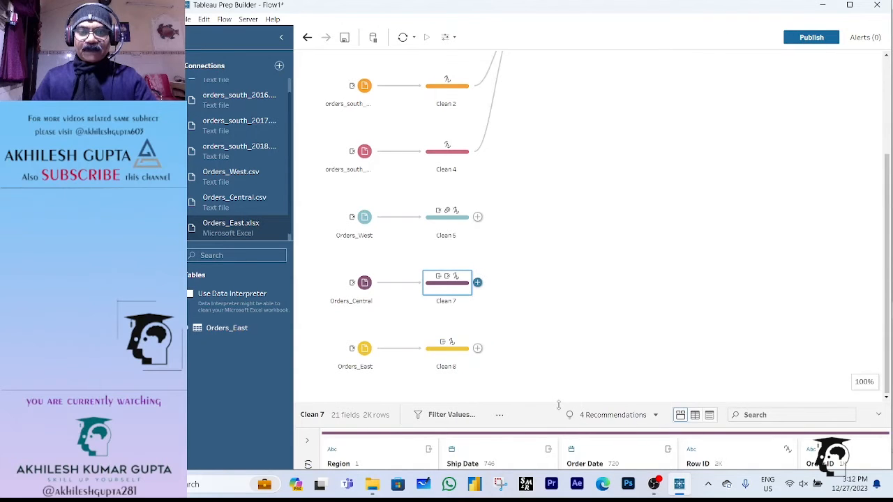
left_click_drag(559, 406, 522, 148)
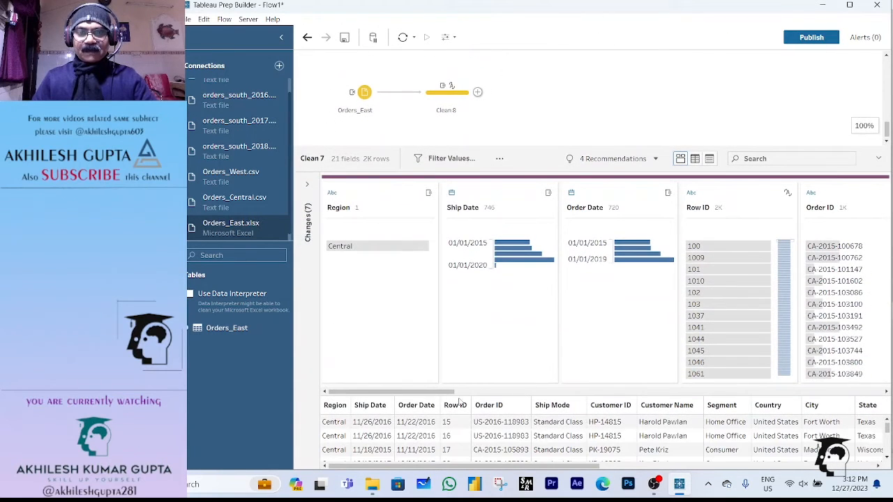
left_click_drag(459, 394, 889, 381)
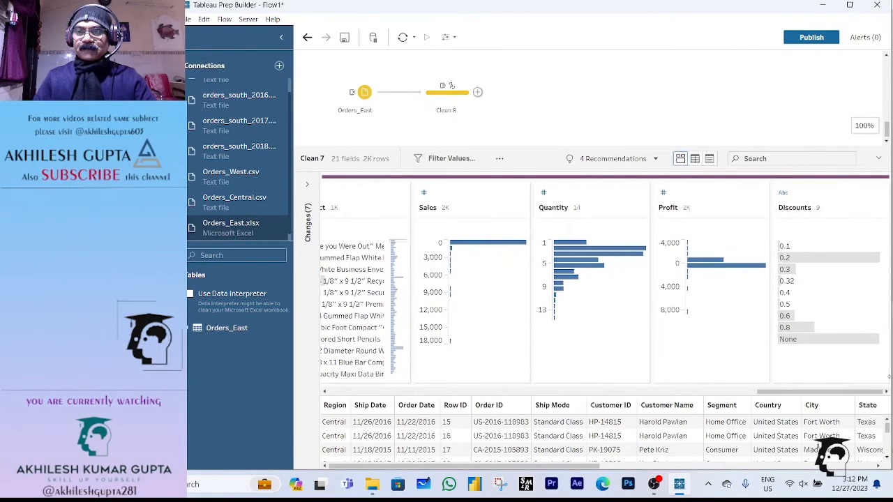
mouse_move(796, 290)
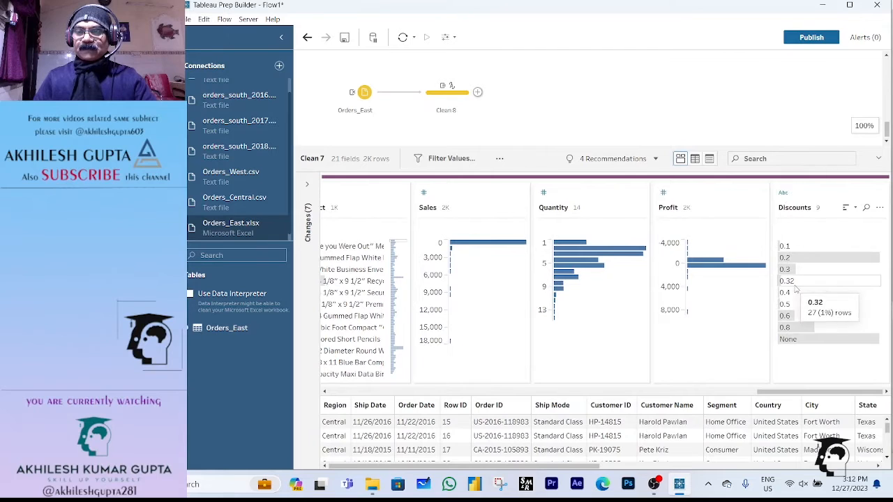
left_click(784, 194)
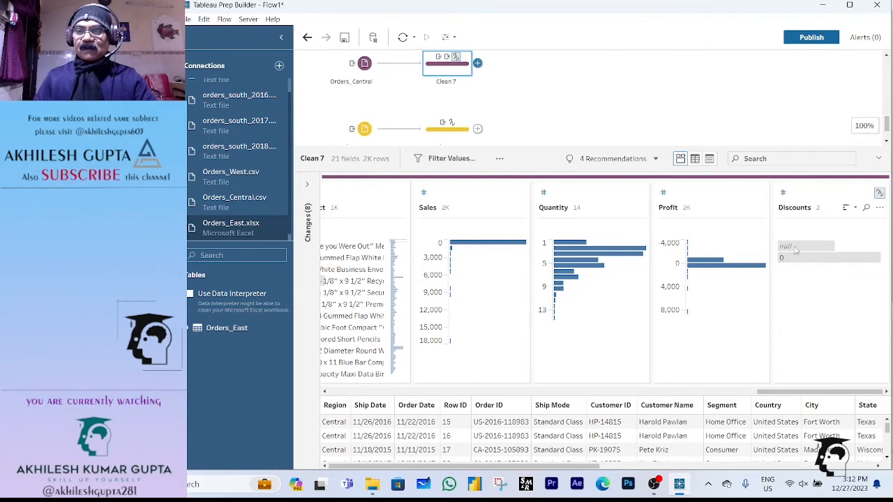
left_click(783, 194)
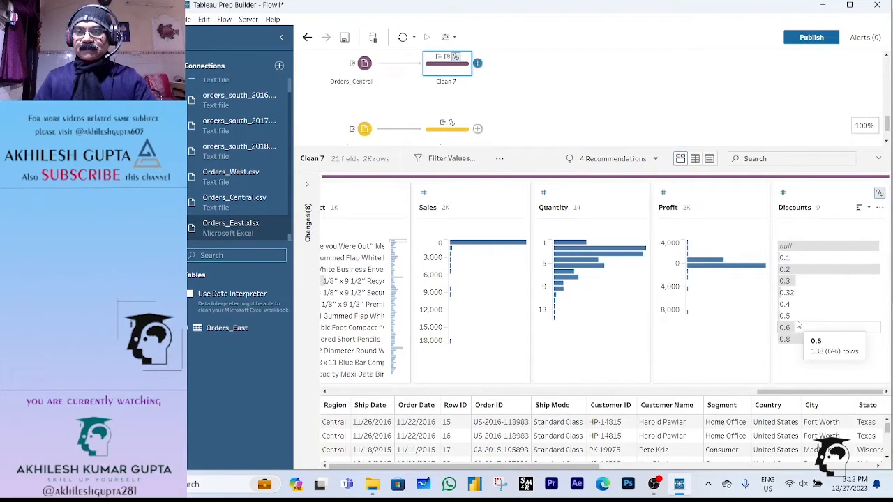
Step: Replace the null value with 0 in the Discounts field of the Orders_Central clean step
double_click(792, 246)
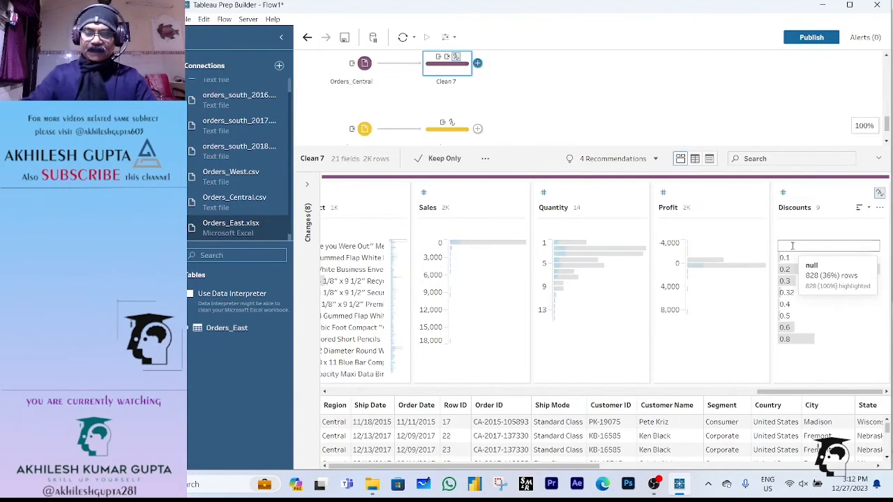
type("0")
key("Return")
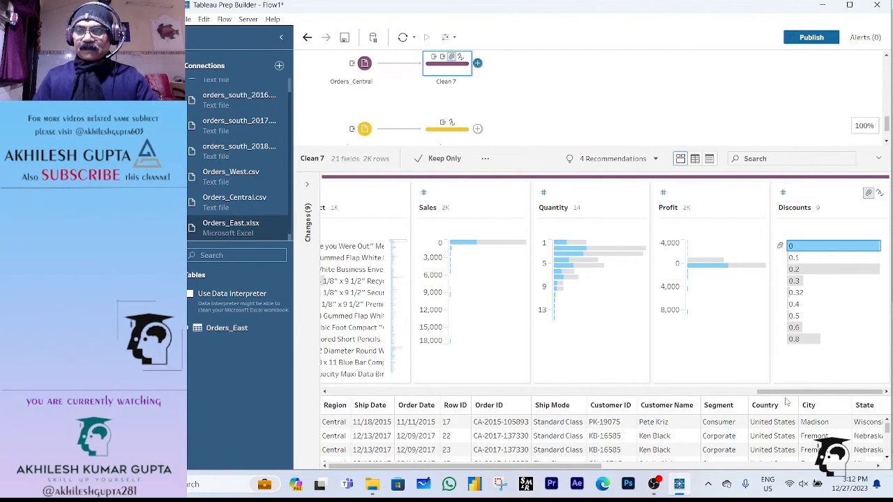
Step: Change the Sales field's data type to Number (decimal) in the Orders_East clean step
left_click(447, 134)
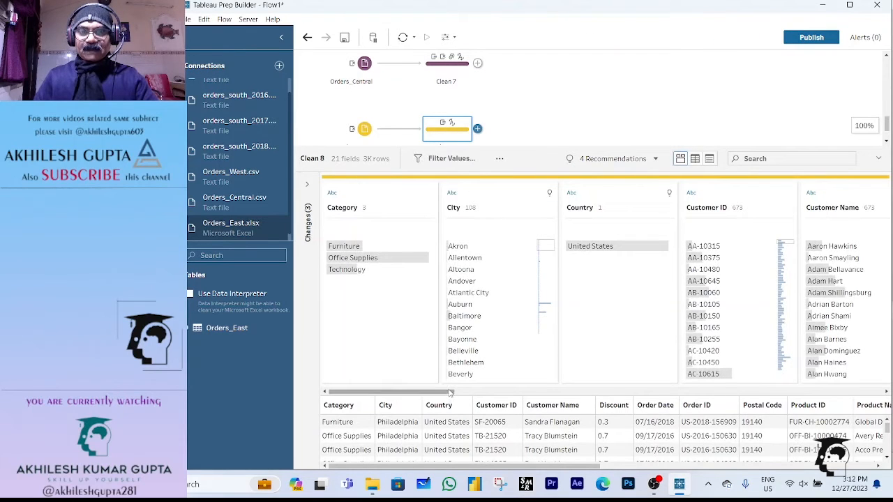
left_click_drag(450, 393, 885, 377)
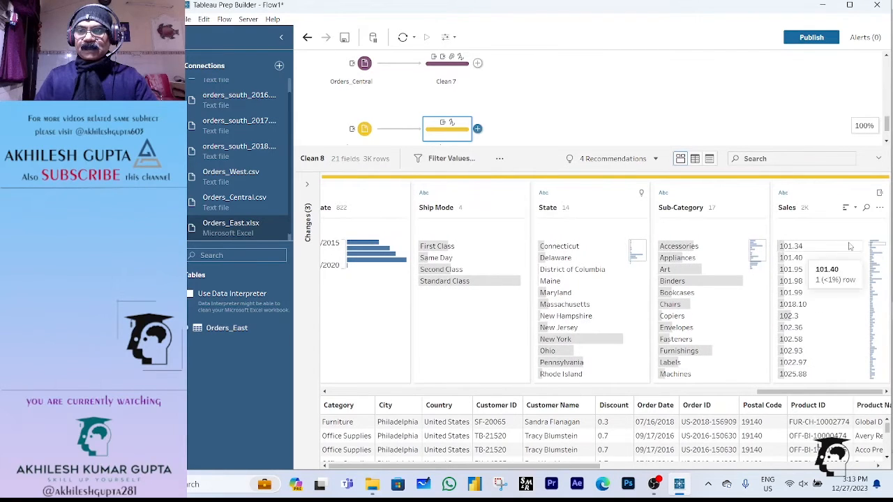
left_click(783, 193)
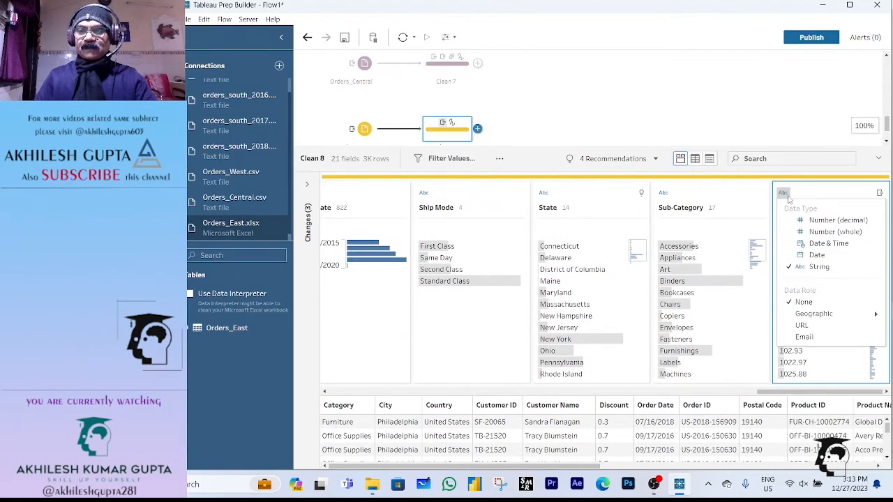
left_click(830, 219)
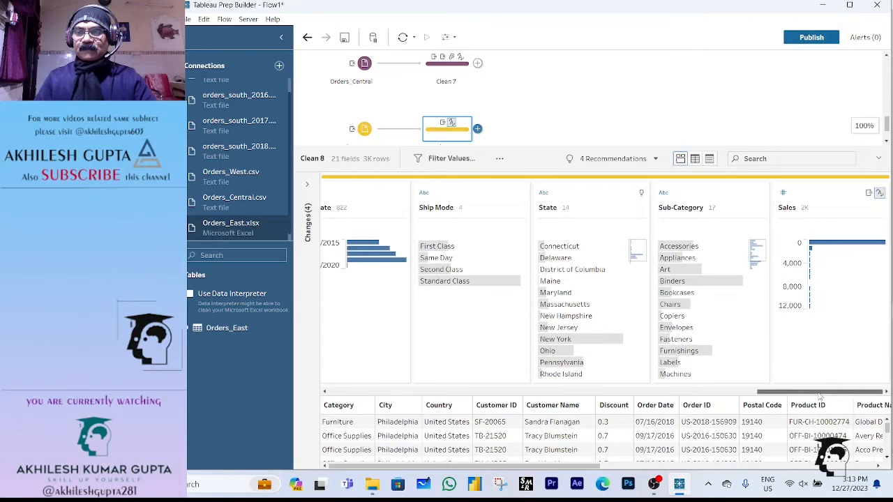
left_click_drag(822, 393, 302, 403)
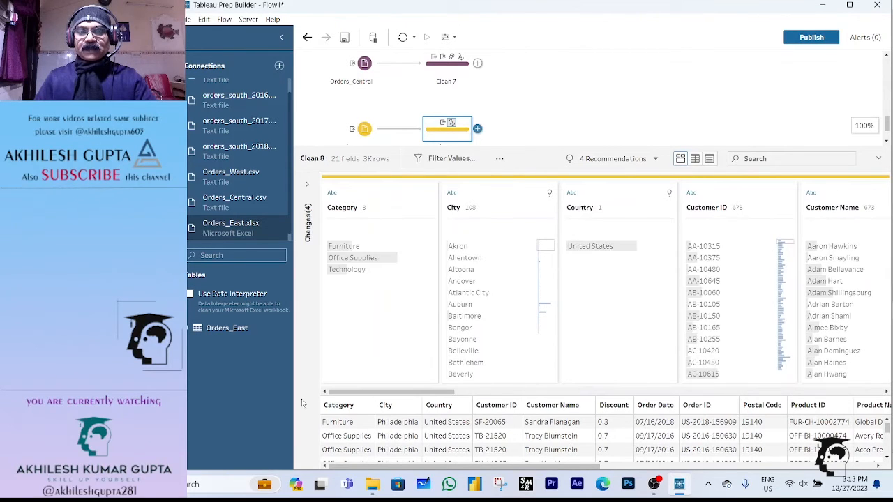
Step: Review the fields of the Orders_West clean step and look over all branches of the flow
left_click_drag(540, 146, 526, 272)
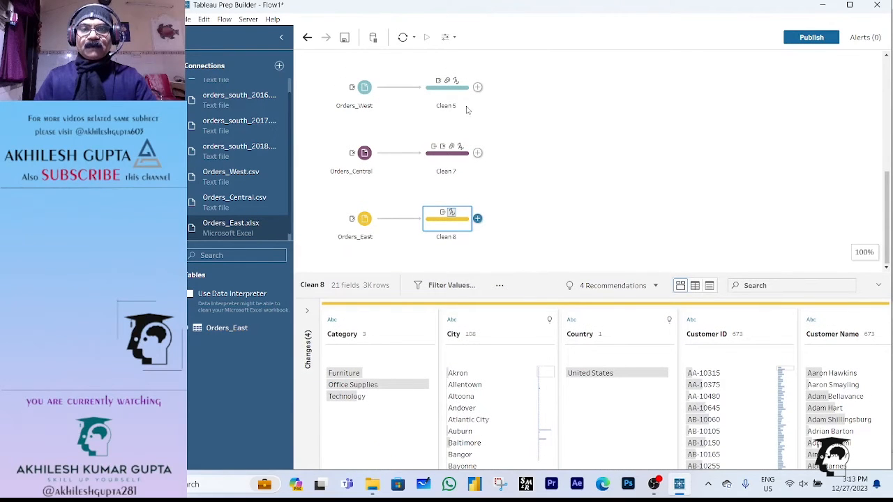
left_click(448, 91)
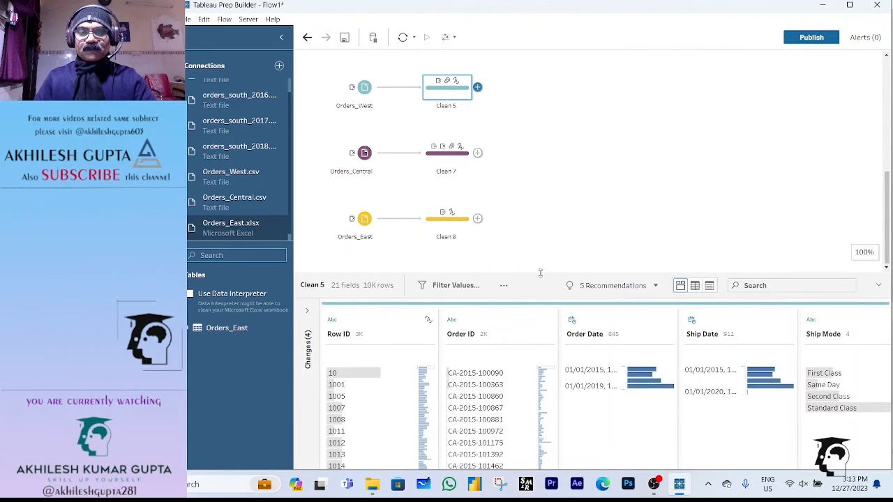
left_click_drag(540, 273, 538, 162)
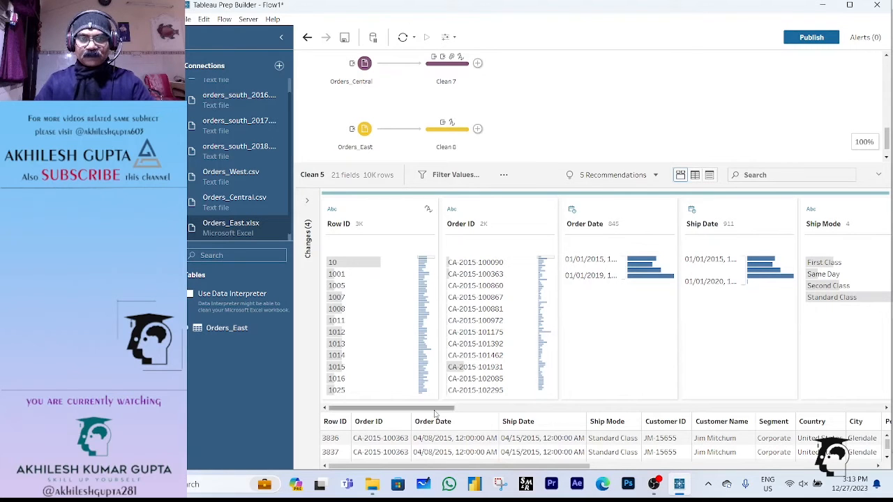
mouse_move(435, 413)
left_mouse_down()
mouse_move(870, 394)
mouse_move(775, 407)
mouse_move(427, 407)
left_mouse_up()
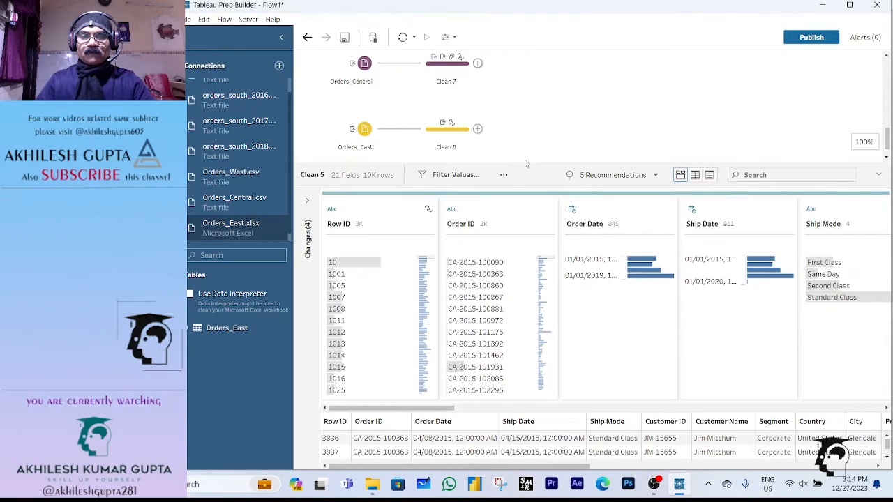
left_click_drag(524, 162, 512, 488)
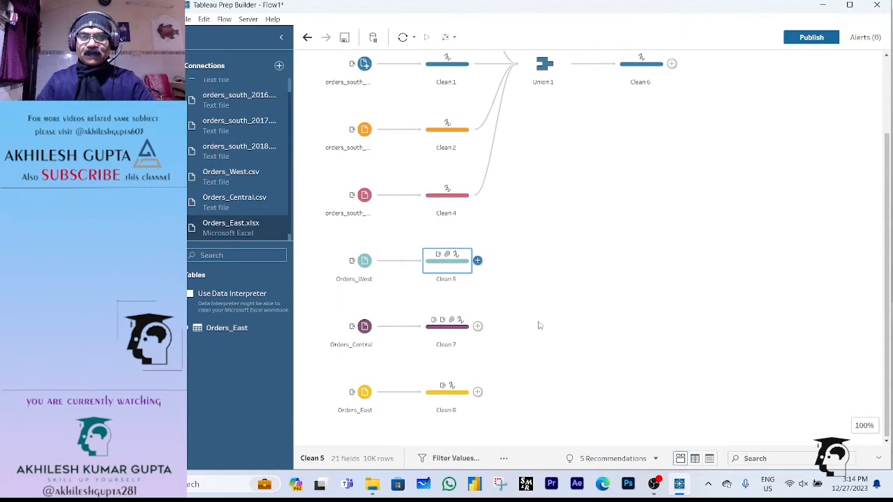
scroll(688, 138, "up", 2)
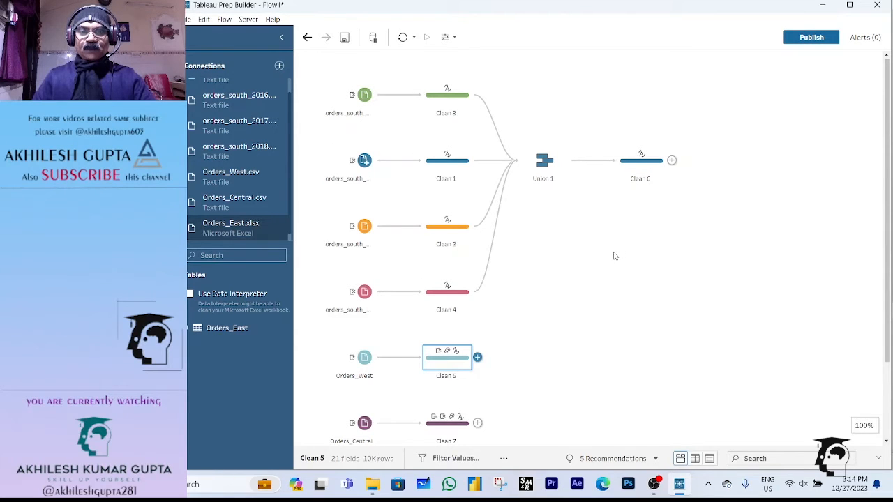
scroll(614, 257, "down", 3)
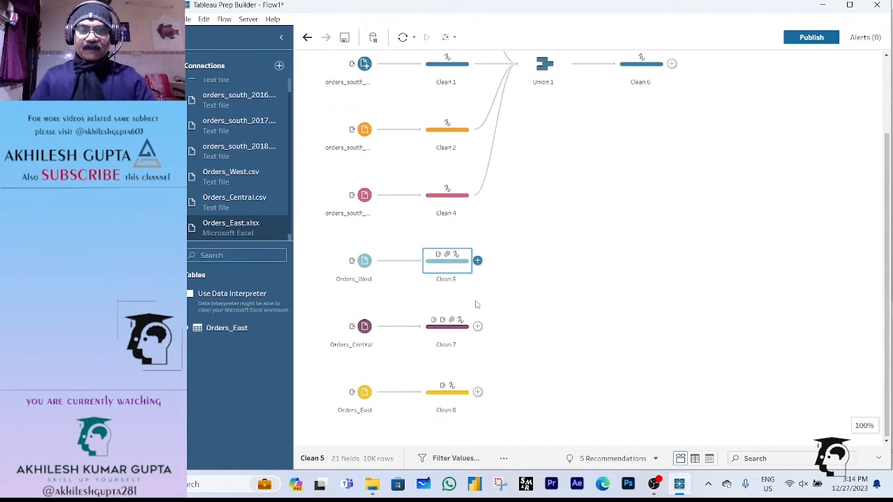
Step: Add the clean steps of Orders_West, Orders_Central and Orders_East as further inputs to the existing union
left_click(366, 333)
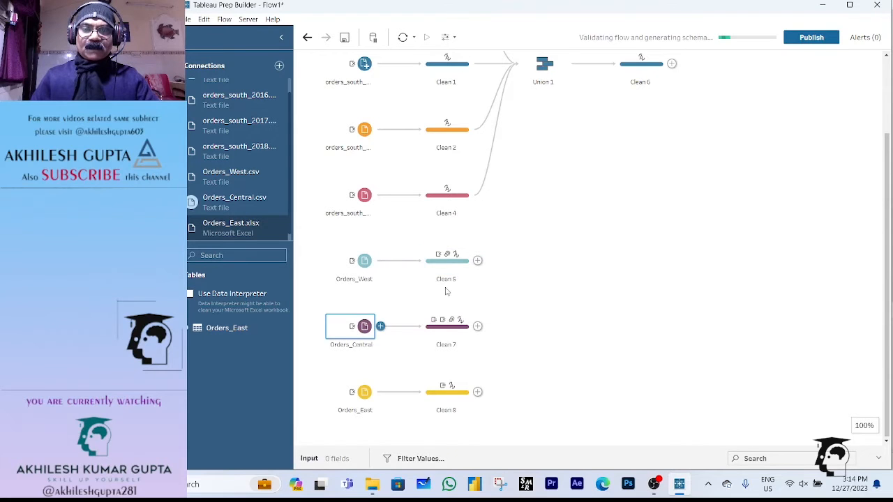
left_click_drag(451, 265, 521, 368)
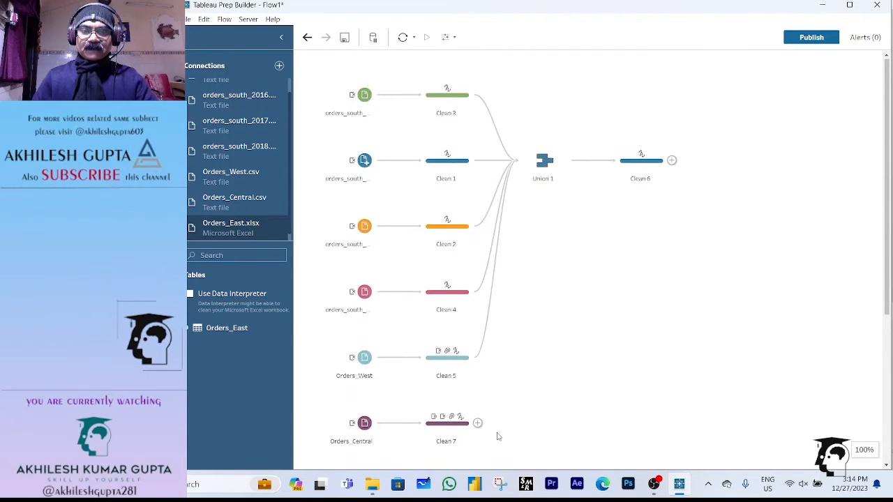
left_click_drag(441, 427, 519, 170)
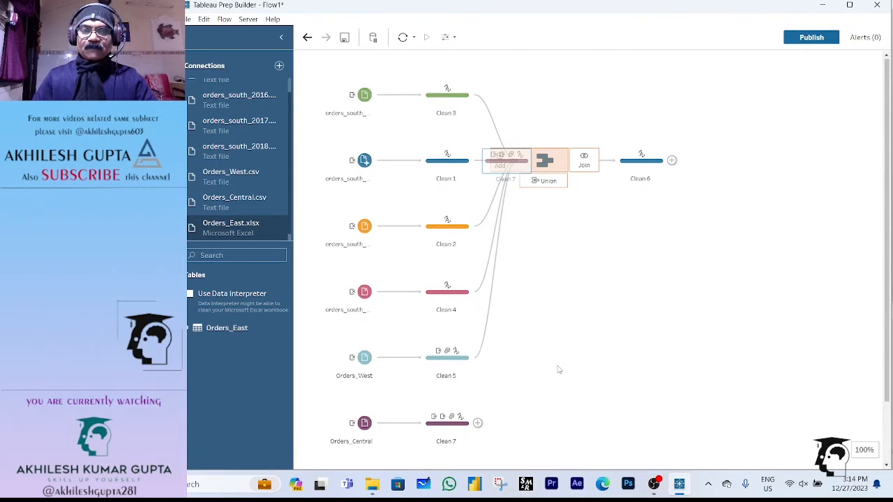
scroll(526, 422, "down", 3)
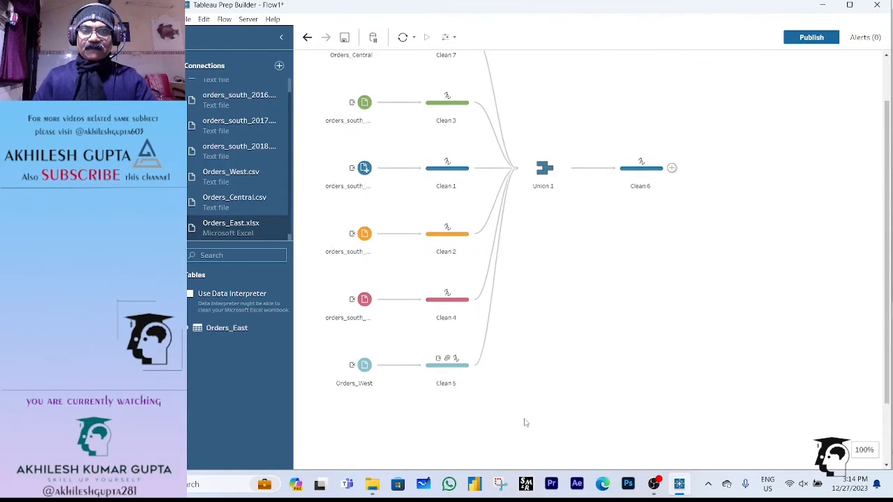
left_click_drag(442, 418, 515, 95)
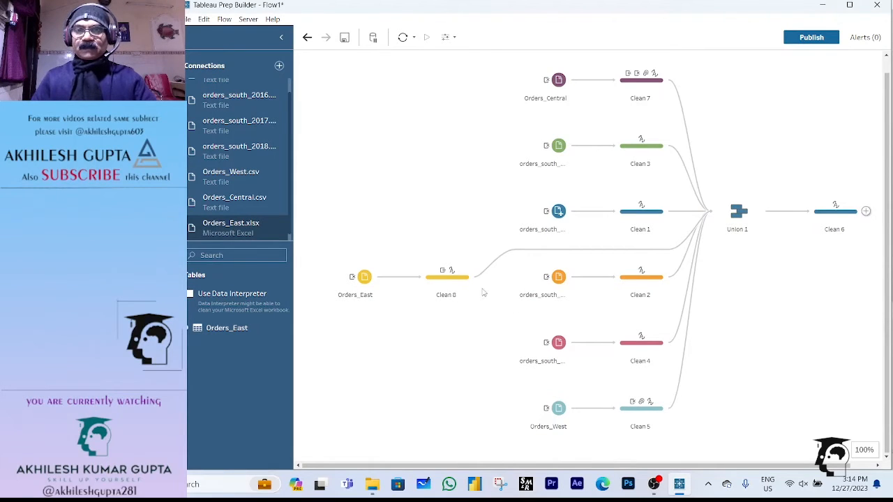
scroll(449, 139, "up", 1)
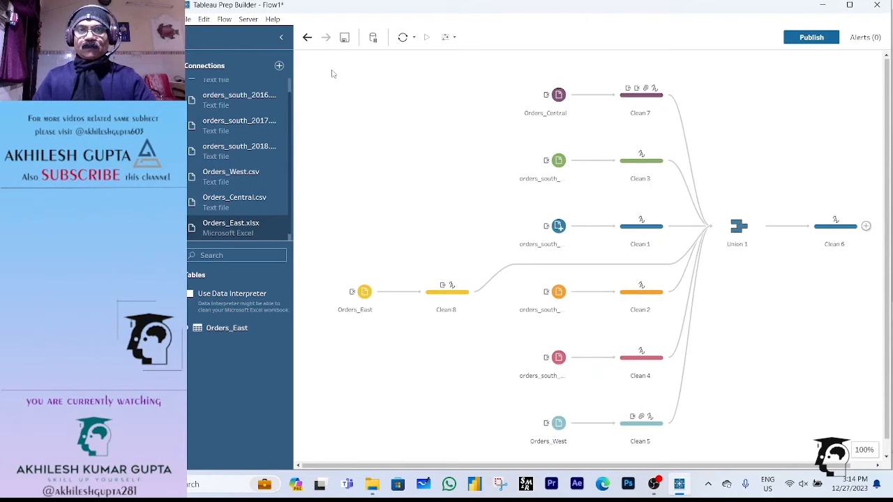
left_click_drag(304, 72, 884, 466)
left_click_drag(723, 298, 646, 305)
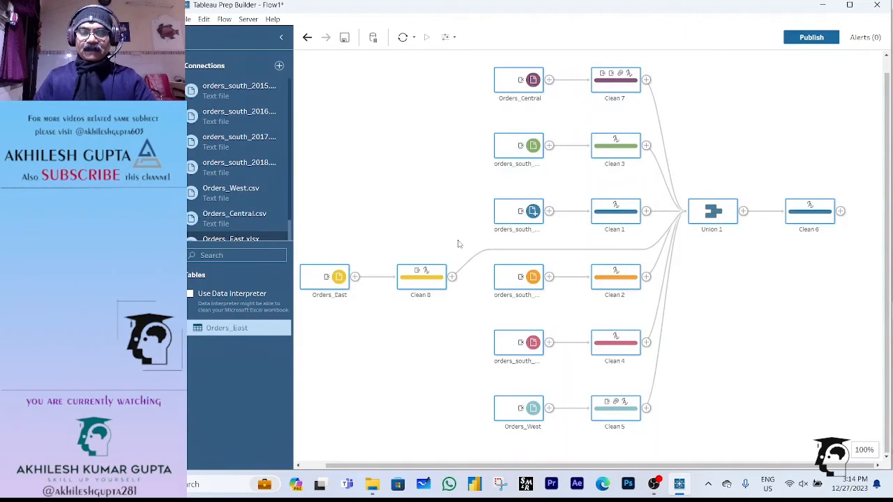
left_click(830, 340)
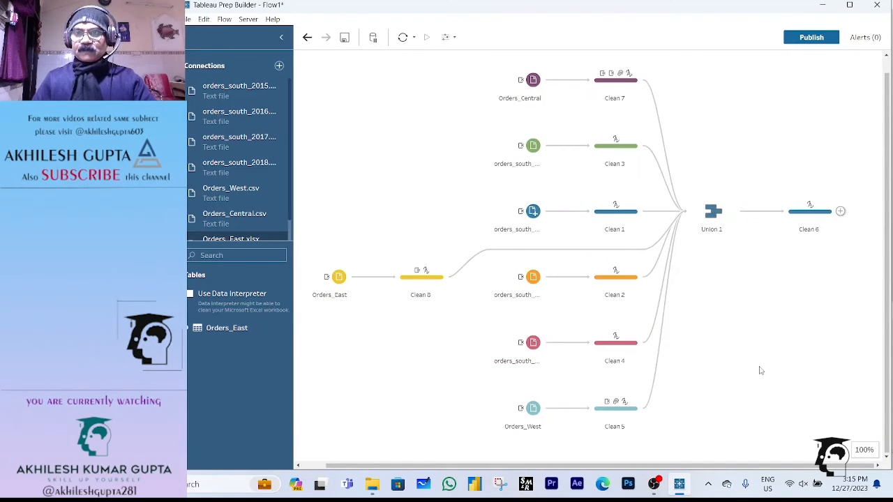
scroll(792, 327, "up", 1)
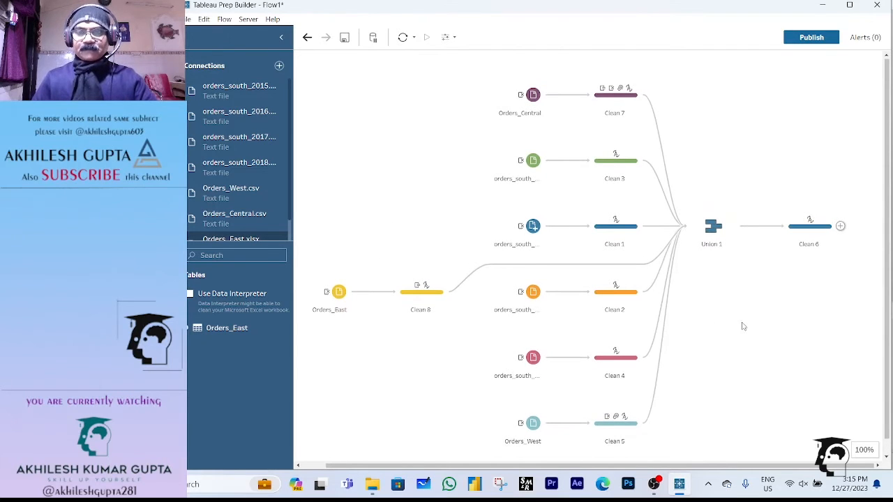
scroll(743, 329, "down", 1)
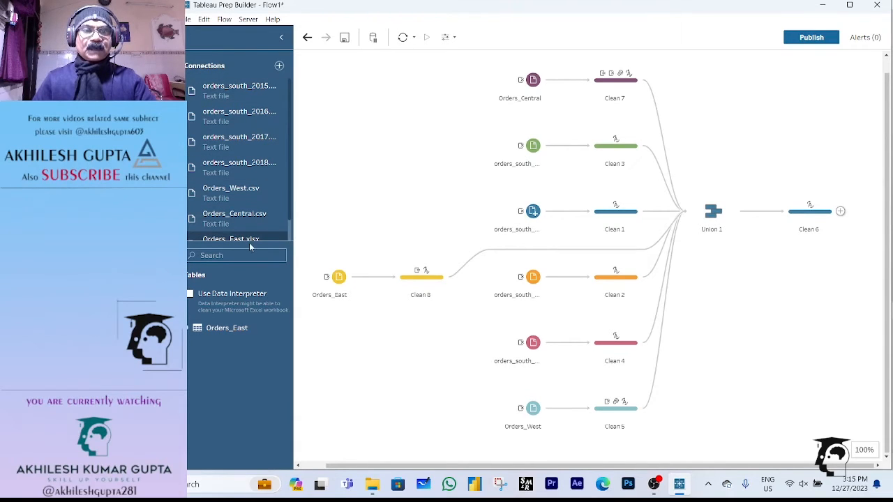
Step: Enlarge the list of connections and connect to the Microsoft Excel file return_reasons_new from Downloads
left_click_drag(252, 240, 252, 332)
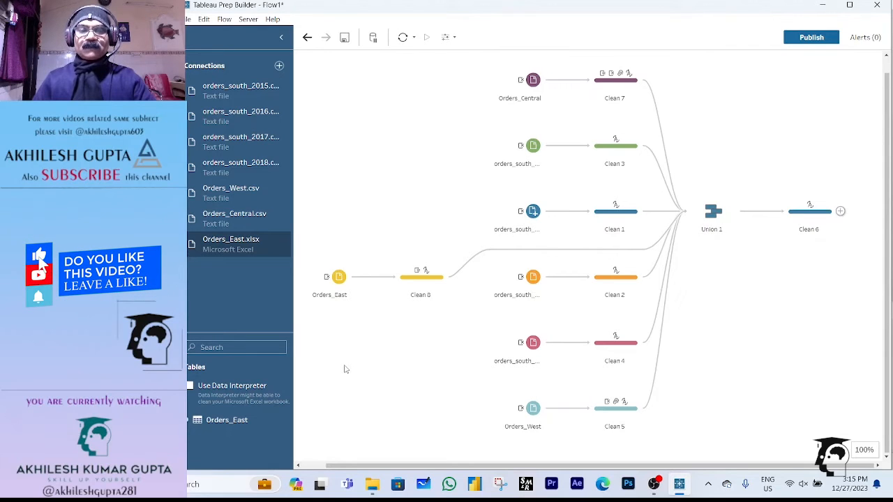
left_click(279, 66)
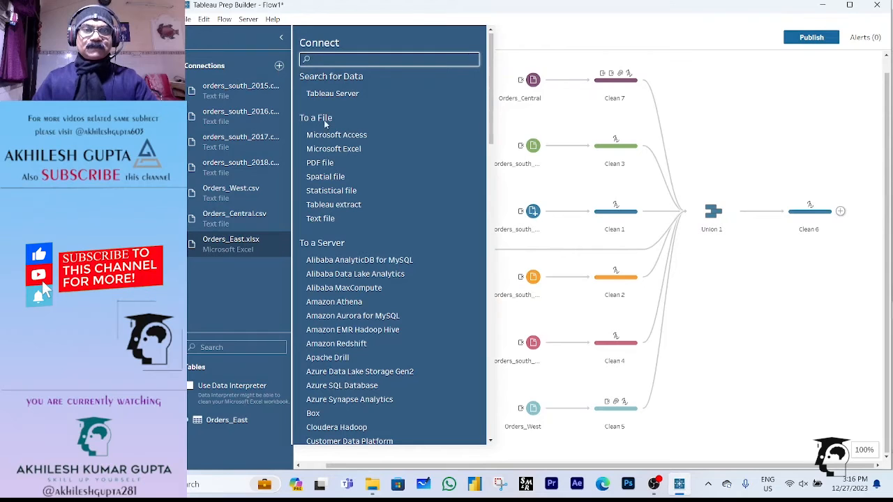
left_click(337, 150)
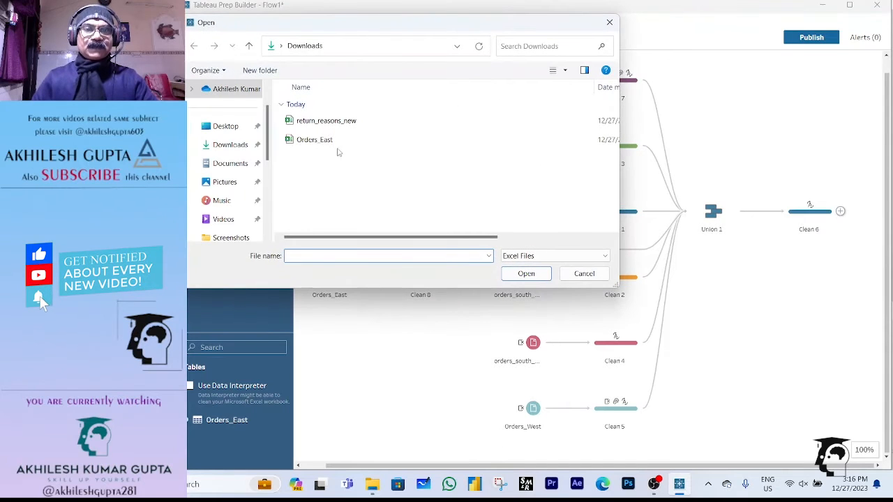
double_click(328, 122)
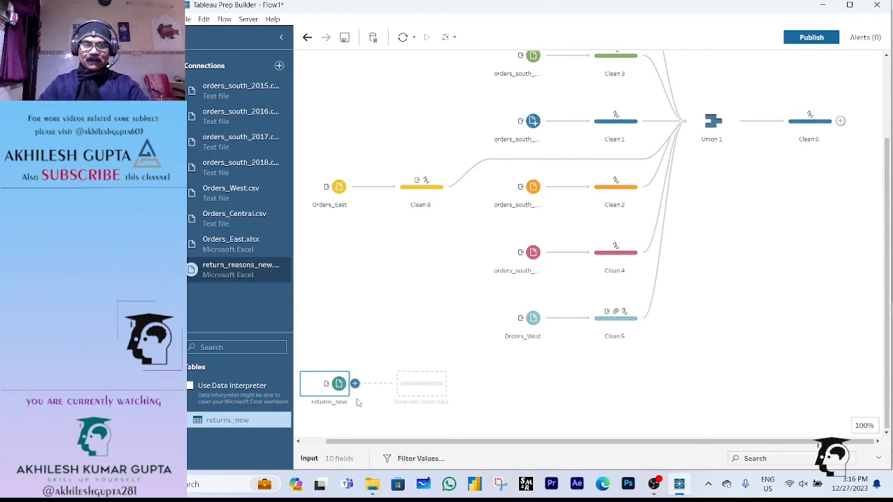
Step: Add a clean step to the returns_new input and change its Row ID field's data type to String
left_click_drag(325, 379, 367, 370)
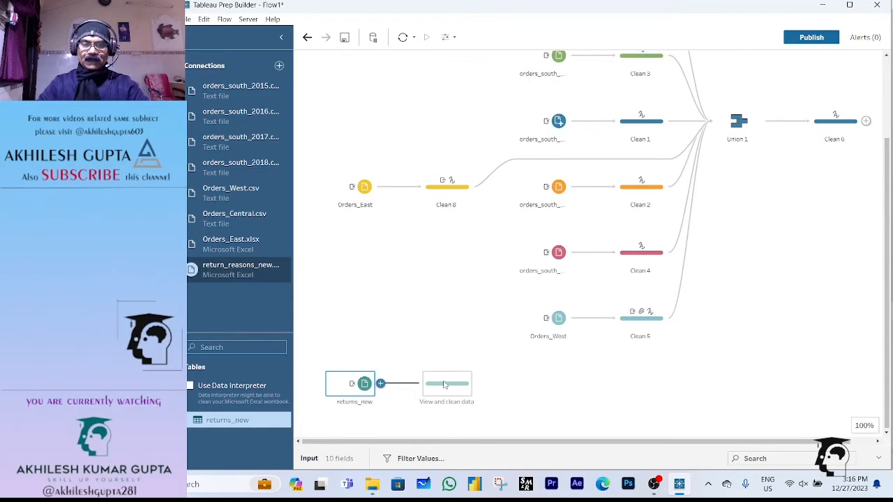
left_click(445, 385)
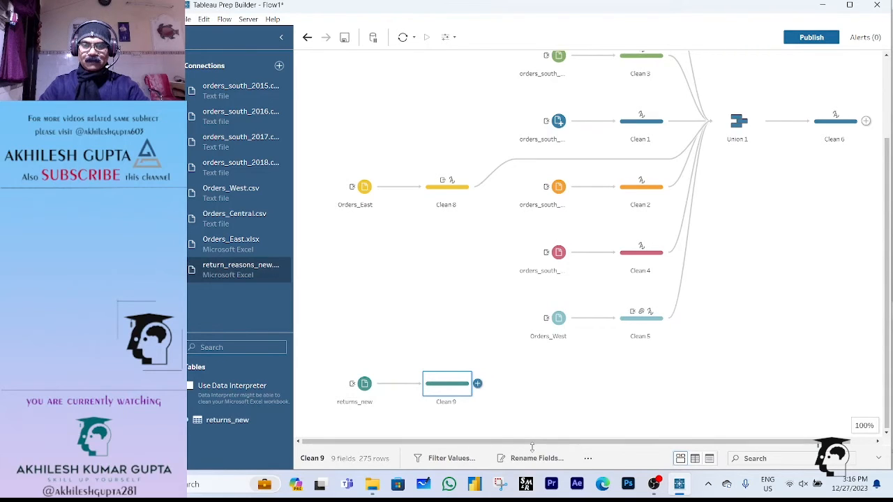
left_click_drag(534, 447, 522, 103)
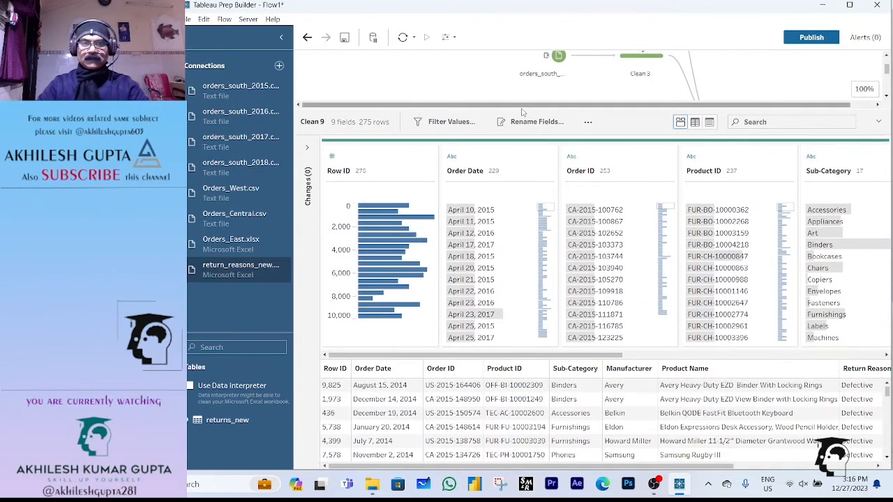
left_click(333, 156)
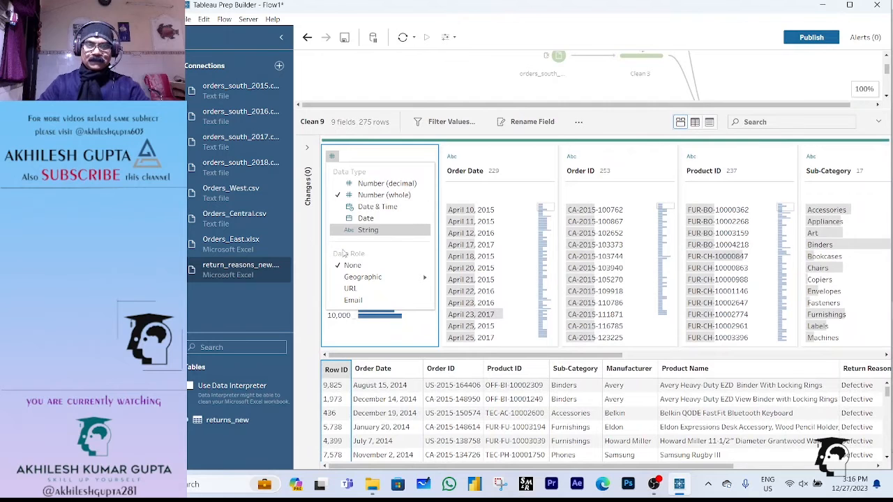
left_click(368, 230)
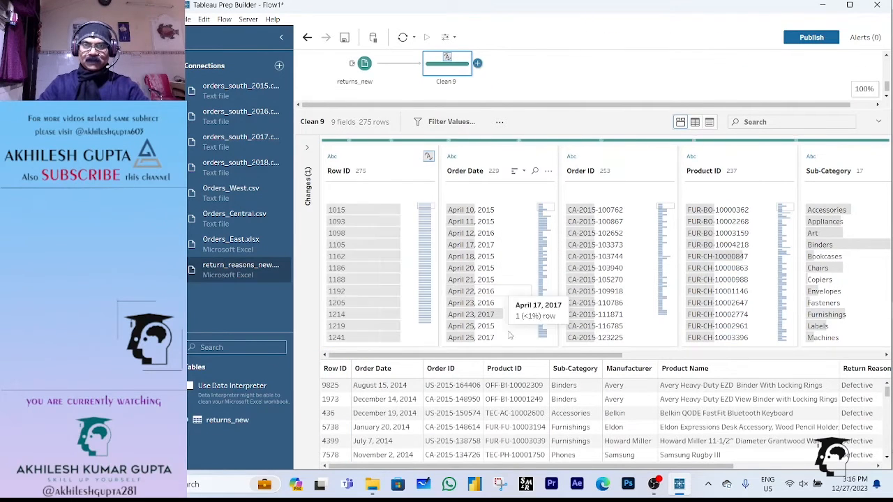
Step: Replace the null value with NA in the Notes field of the returns_new clean step
left_click_drag(508, 355, 809, 353)
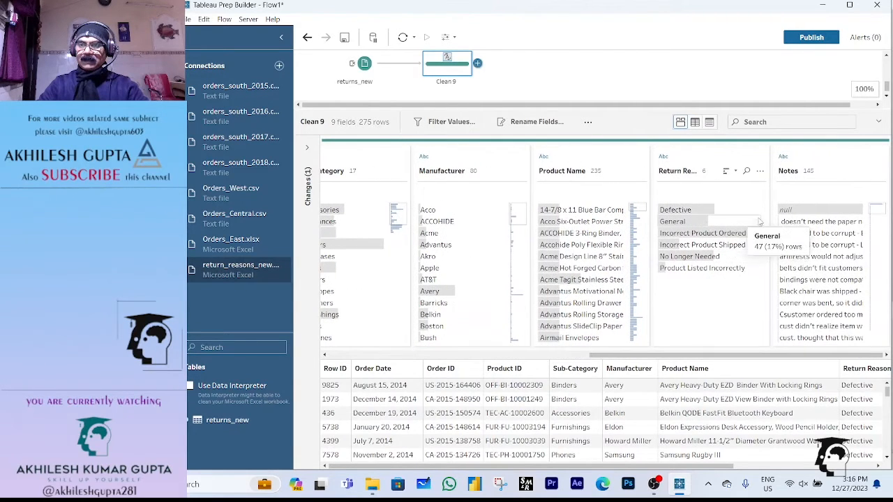
double_click(805, 211)
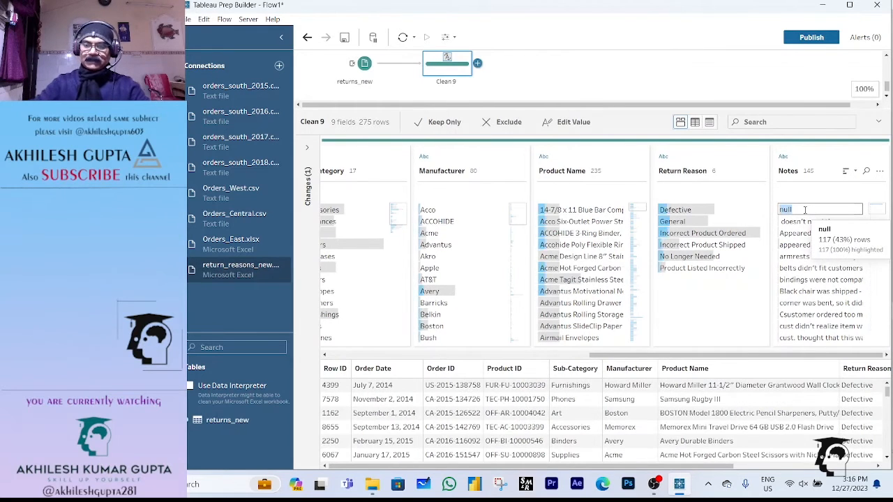
type("NA")
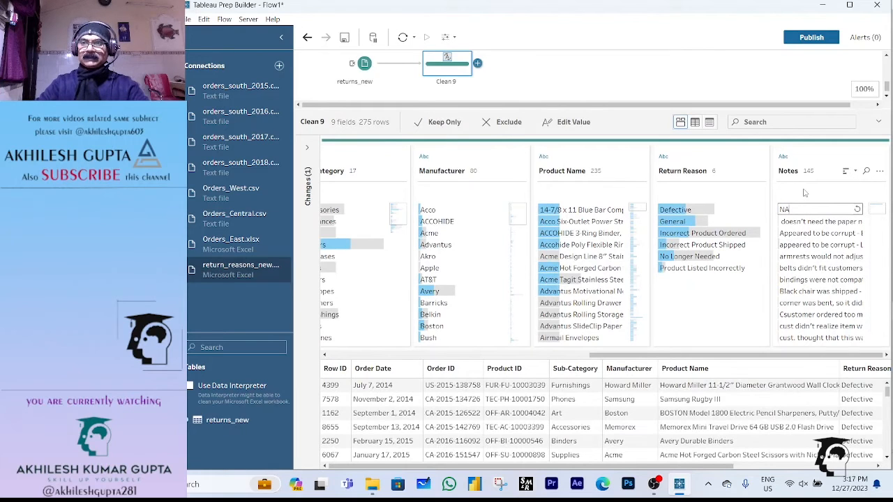
key("Return")
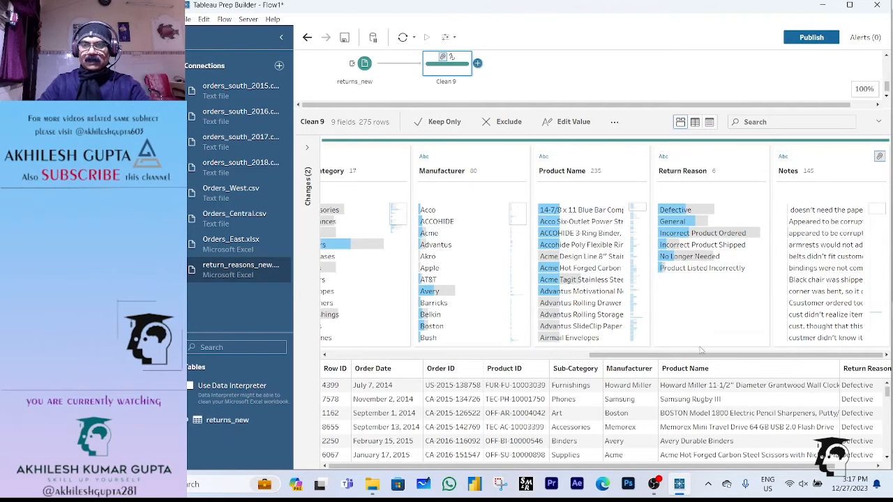
left_click_drag(710, 357, 353, 364)
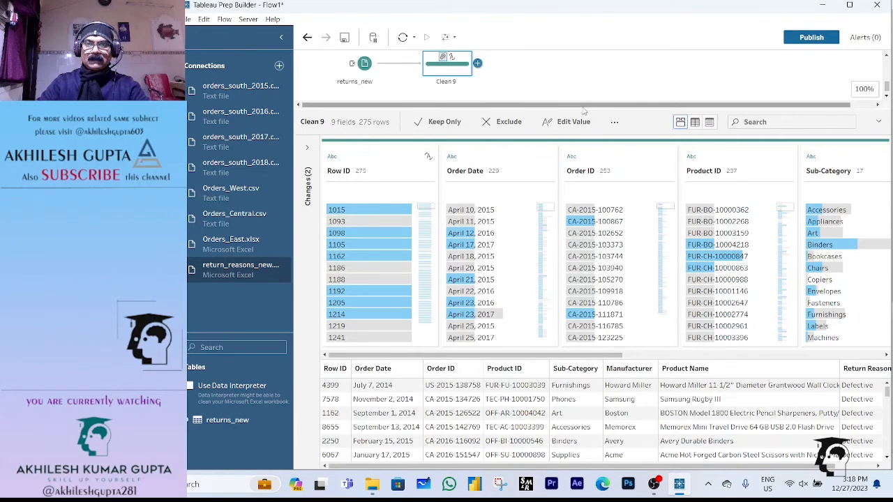
Step: Join the returns_new clean step to the clean step that follows the union
left_click_drag(584, 110, 510, 438)
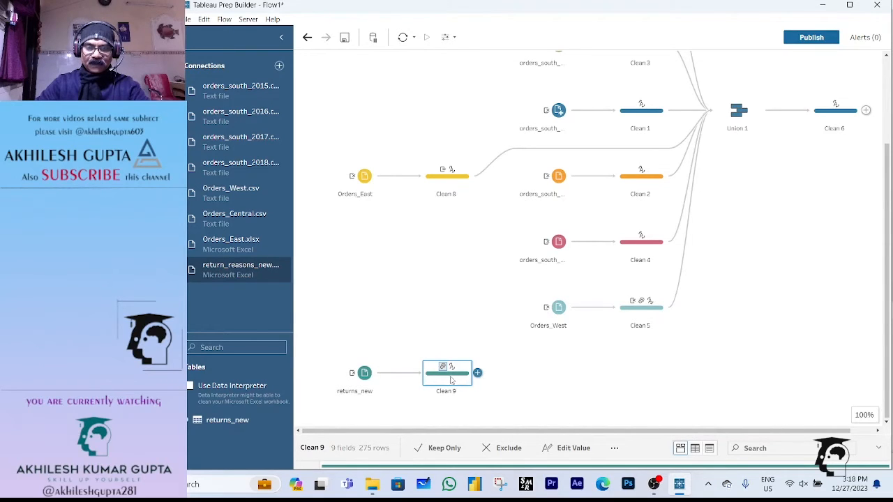
mouse_move(442, 370)
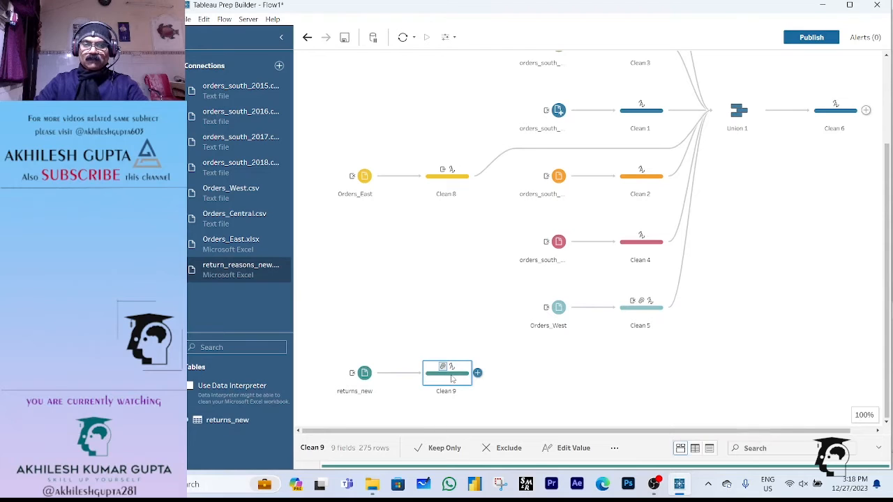
left_click_drag(452, 378, 851, 115)
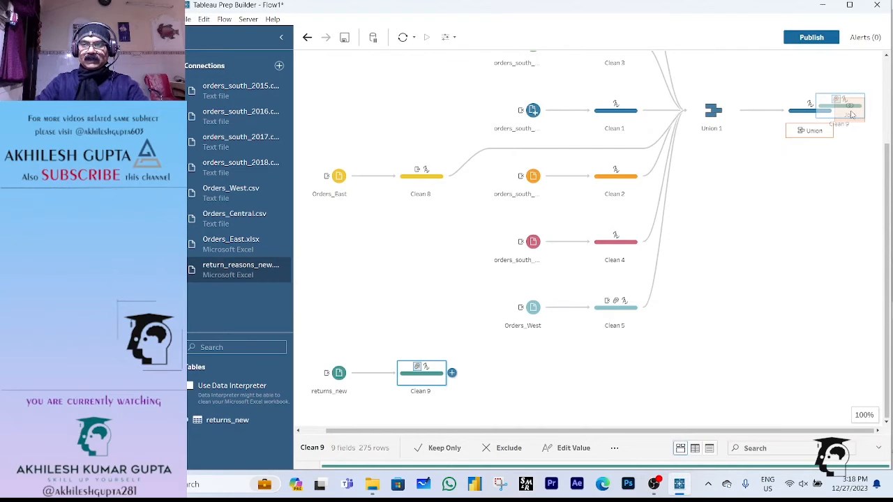
mouse_move(851, 115)
left_mouse_down()
mouse_move(787, 118)
mouse_move(803, 130)
mouse_move(847, 133)
mouse_move(858, 120)
mouse_move(865, 122)
mouse_move(858, 137)
mouse_move(856, 120)
left_mouse_up()
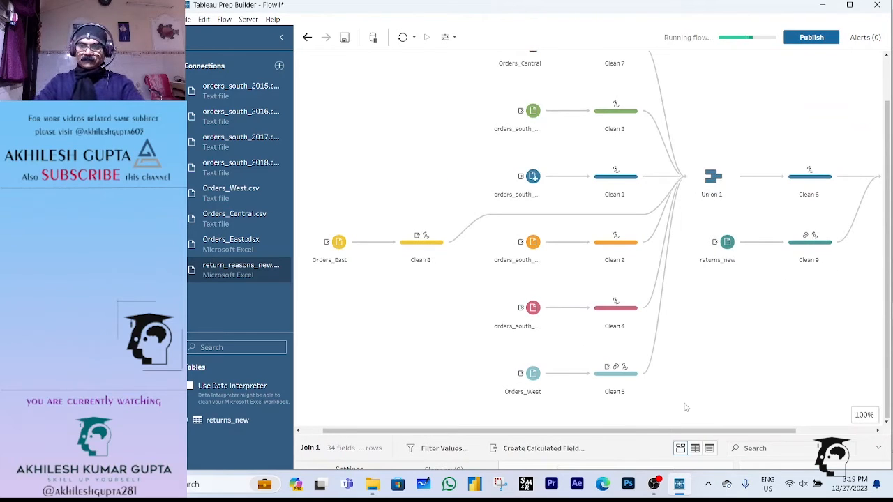
left_click_drag(674, 434, 757, 423)
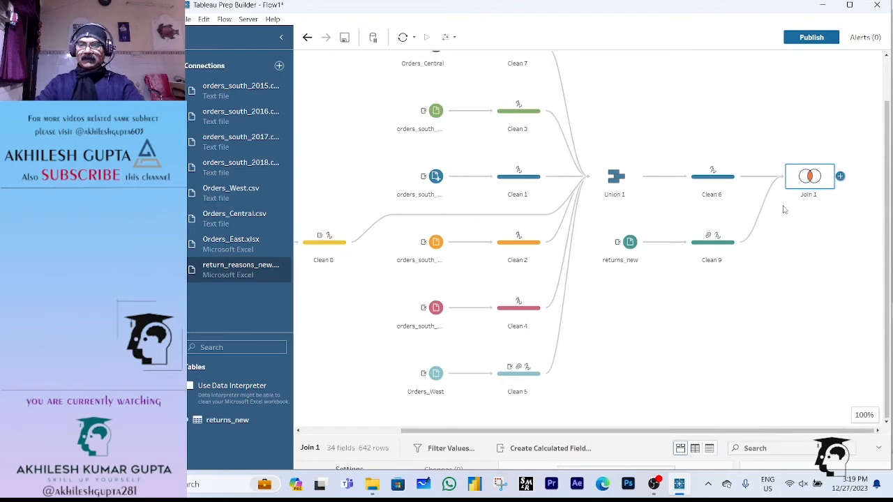
left_click(824, 234)
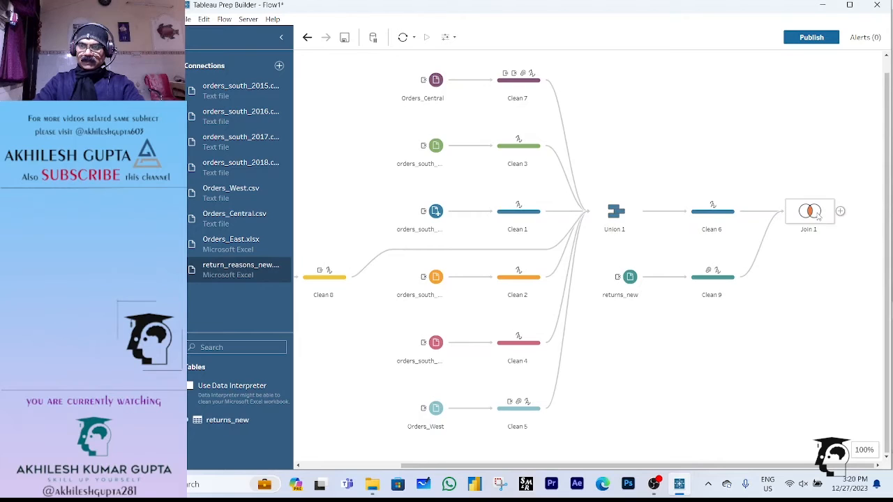
Step: Examine the join's applied clause, join type and summary of included and excluded rows
left_click(818, 216)
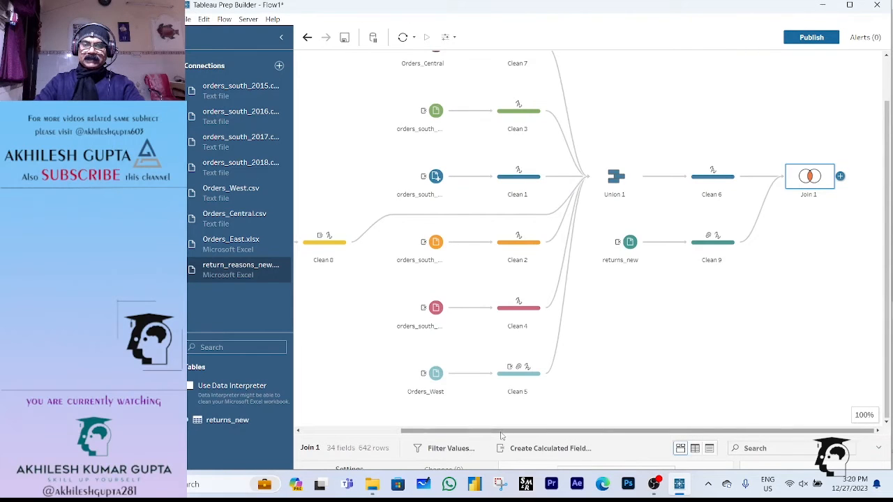
left_click_drag(500, 436, 503, 218)
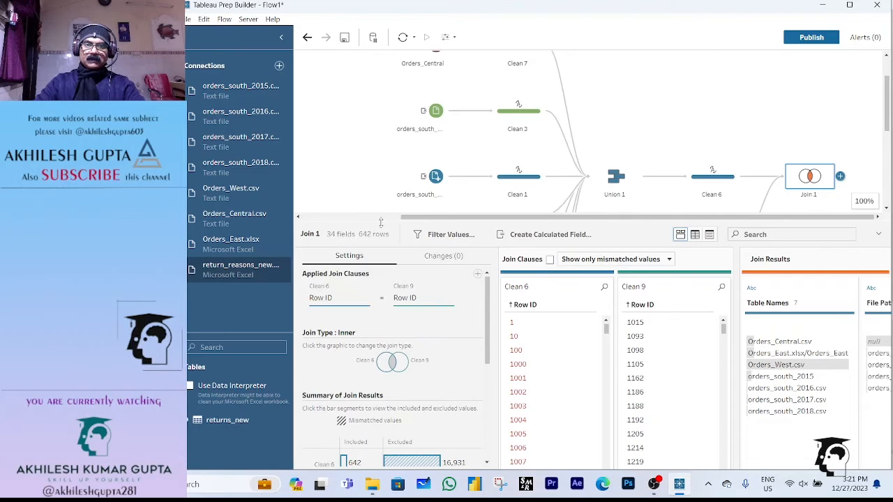
left_click_drag(381, 221, 380, 120)
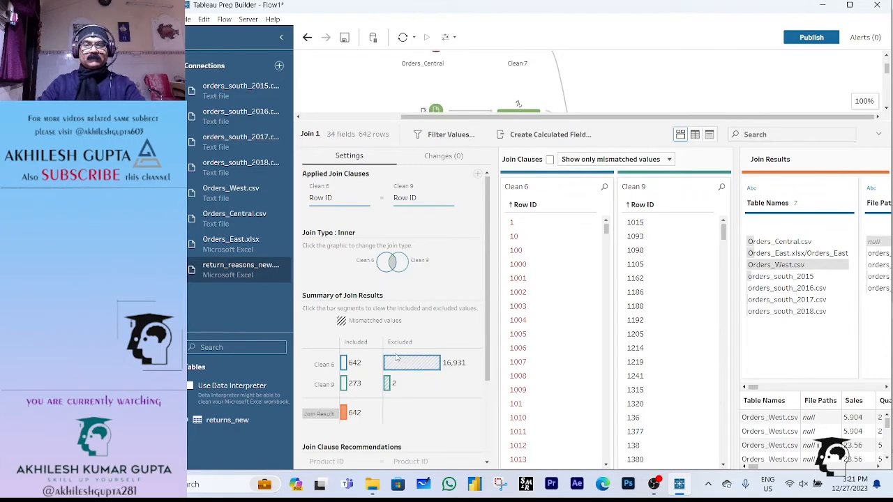
mouse_move(408, 368)
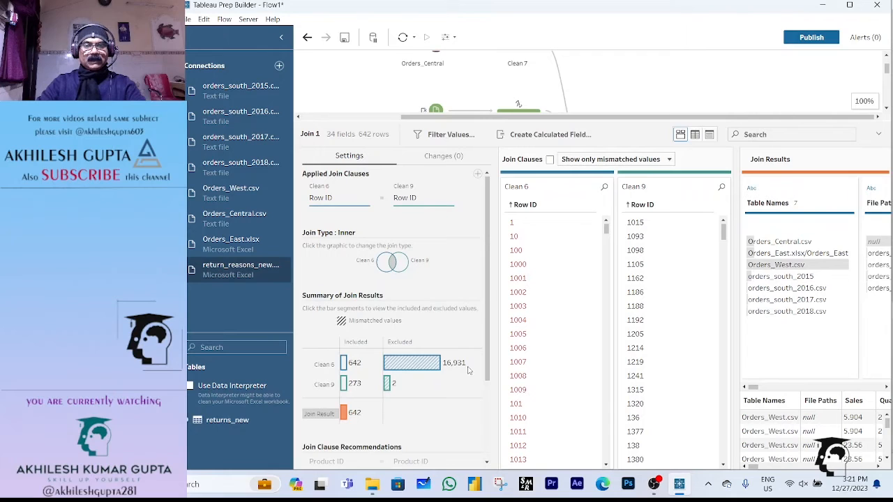
mouse_move(439, 364)
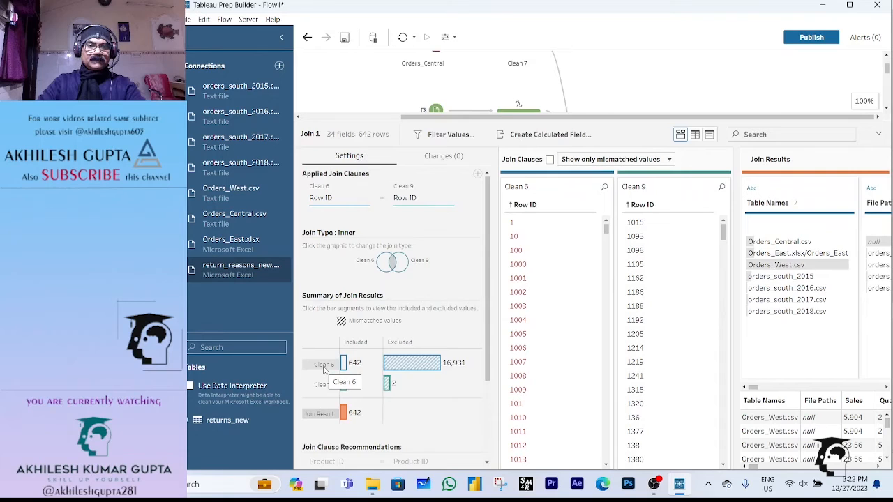
Step: Change the join type to Left to keep all rows of the clean step after the union
mouse_move(399, 364)
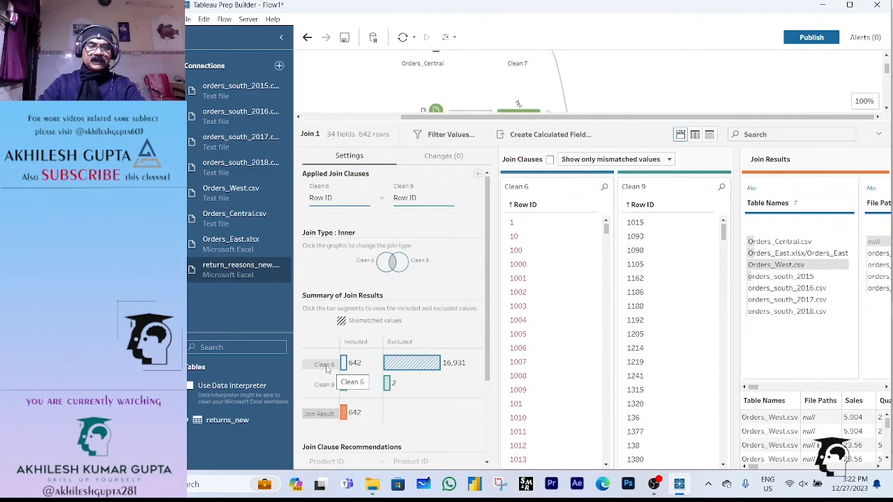
left_click(384, 265)
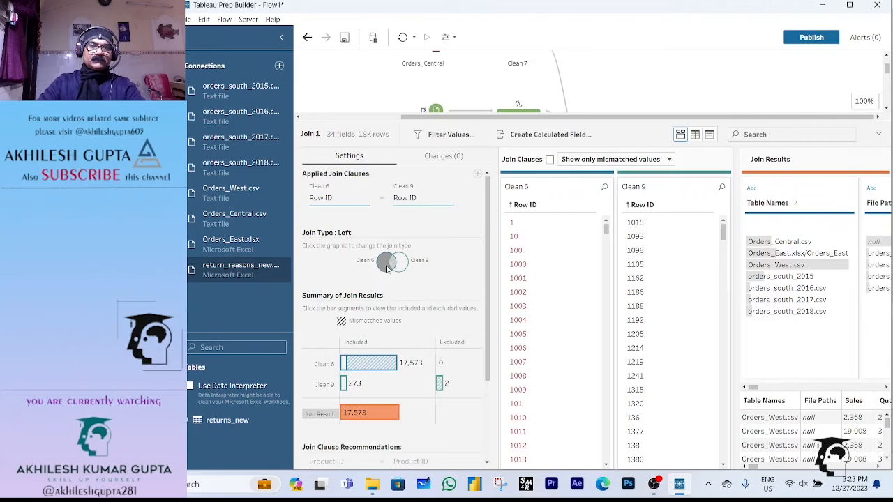
mouse_move(355, 371)
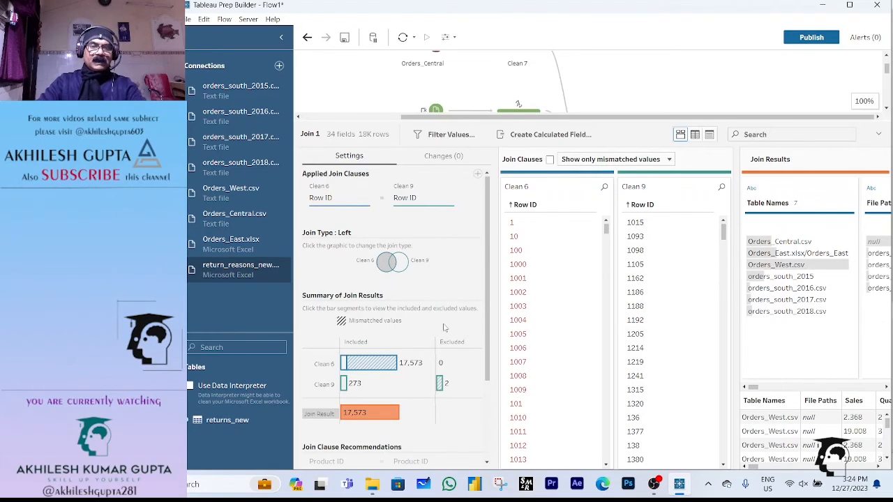
mouse_move(440, 386)
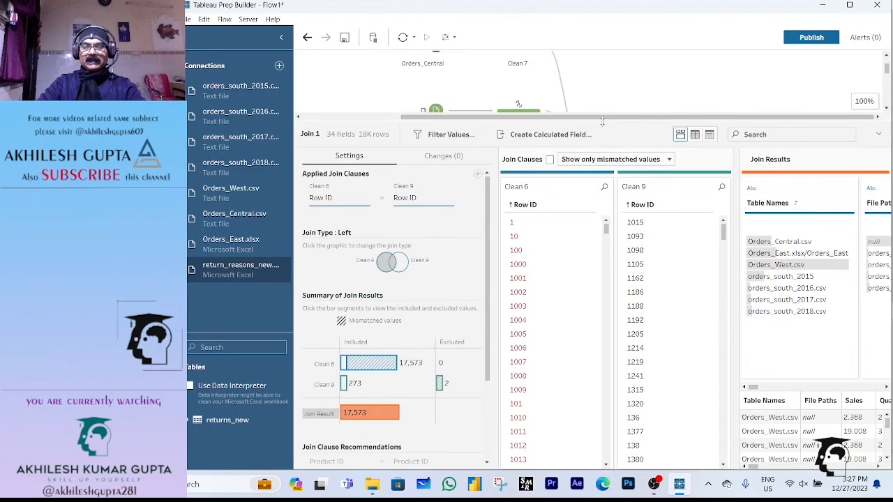
Step: Add an output step after the join and show its settings and data preview
left_click_drag(602, 121, 596, 472)
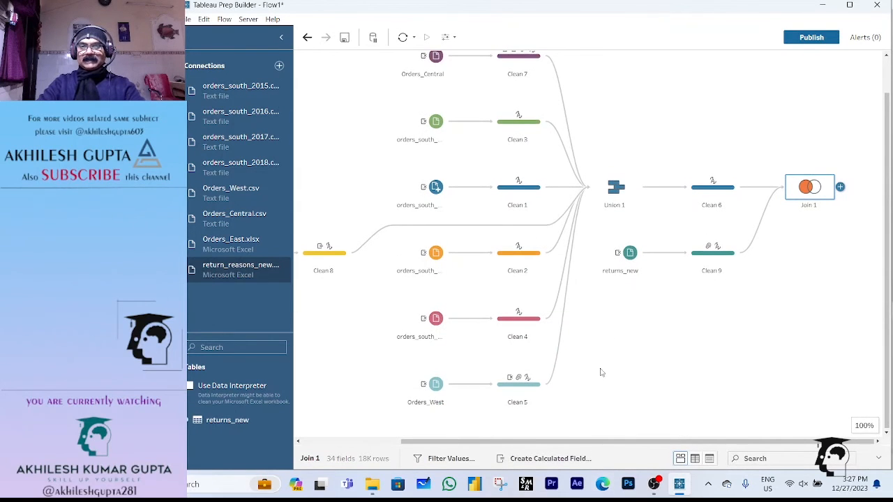
scroll(638, 339, "up", 1)
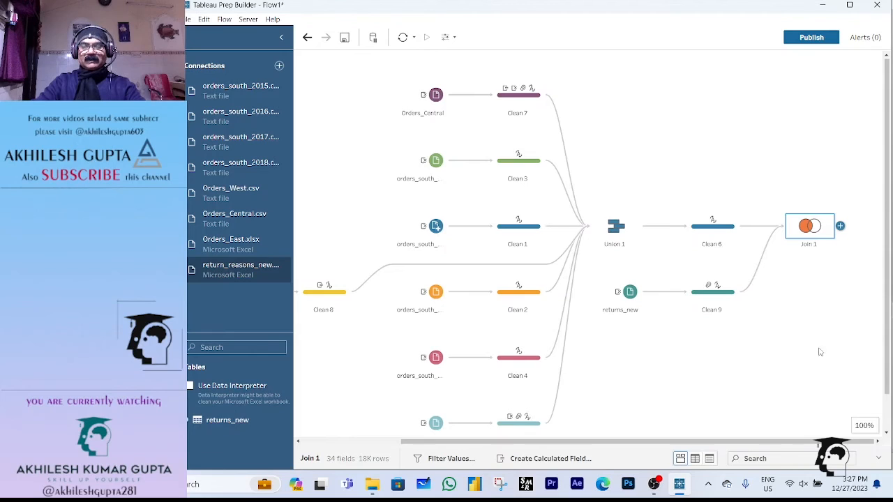
left_click(840, 227)
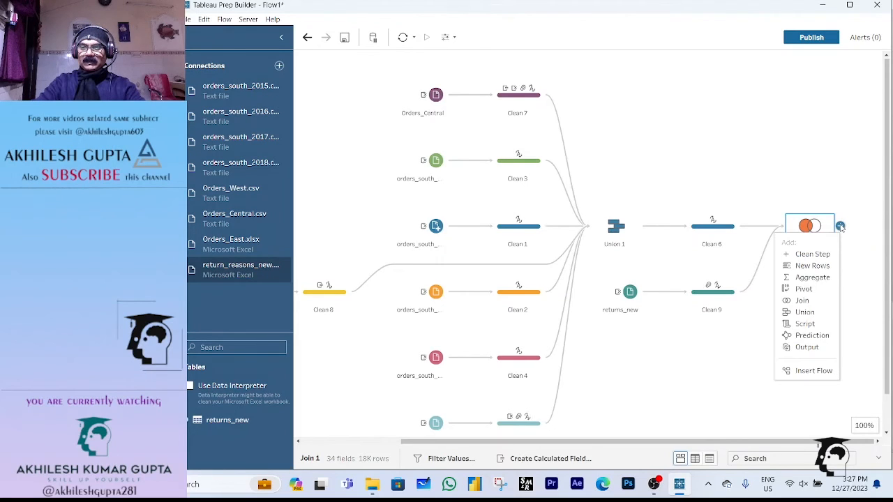
left_click(807, 347)
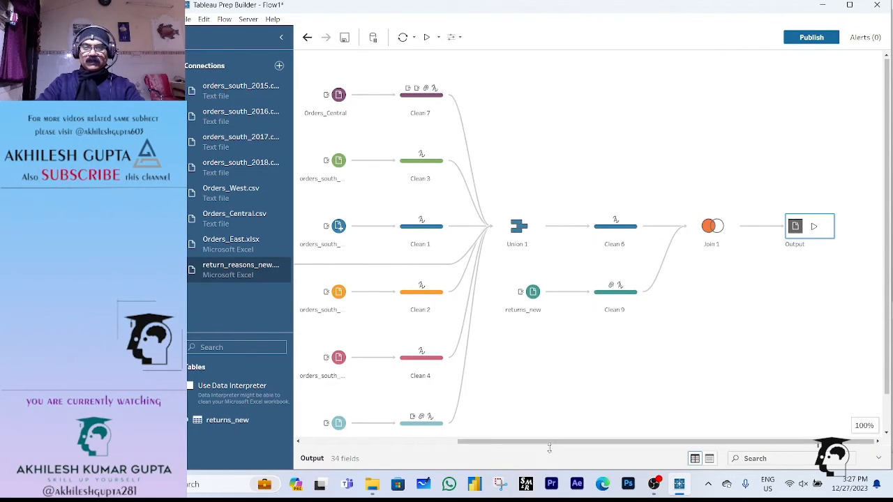
left_click_drag(550, 450, 555, 147)
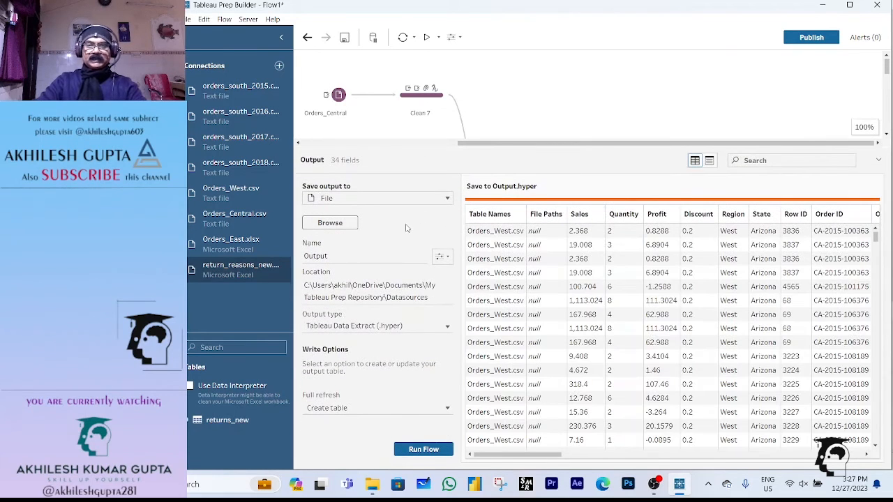
Step: Set the output's save location to the Desktop, keeping the file name Output
left_click(348, 222)
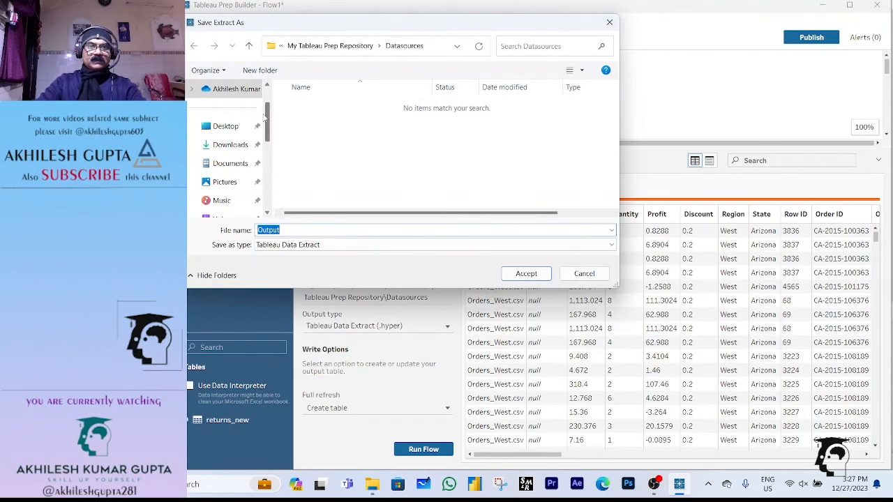
left_click(234, 131)
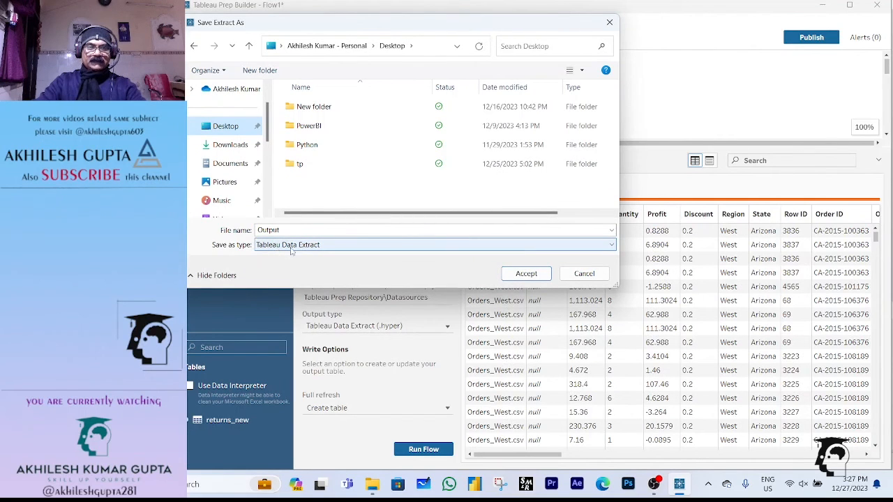
left_click(609, 245)
left_click(608, 245)
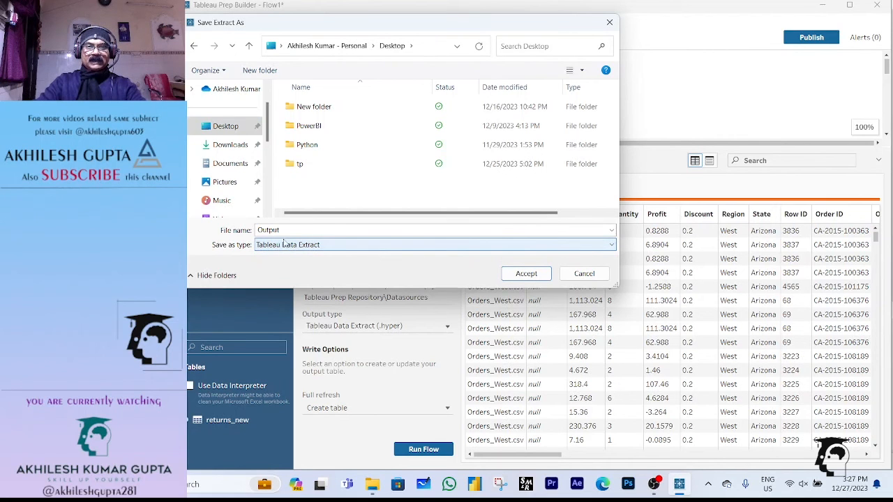
left_click(528, 276)
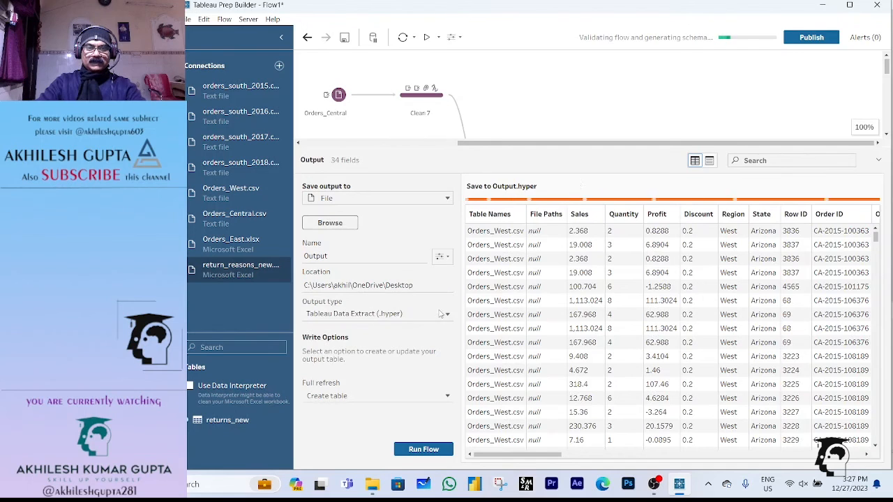
Step: Set the output type to Comma Separated Values (.csv)
left_click(446, 316)
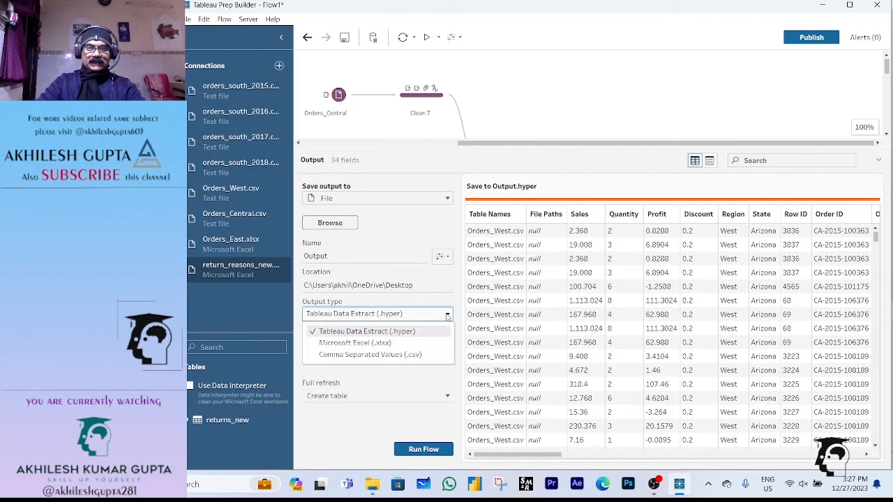
left_click(409, 355)
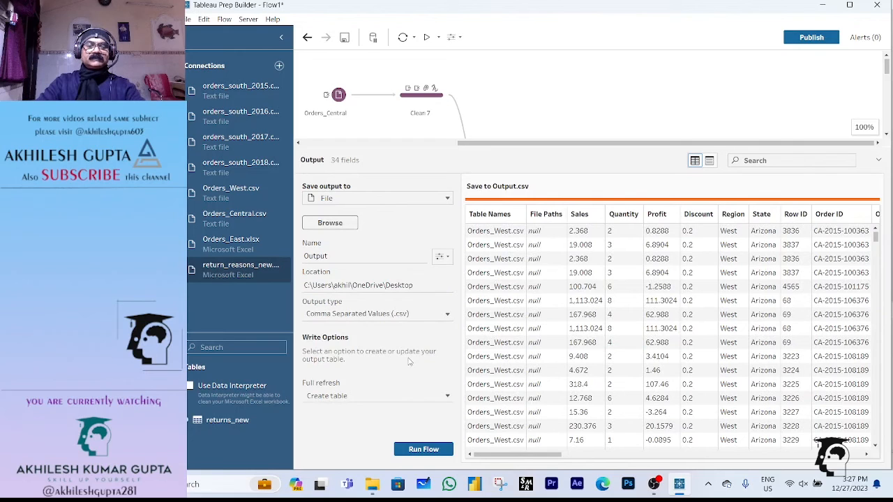
left_click(447, 316)
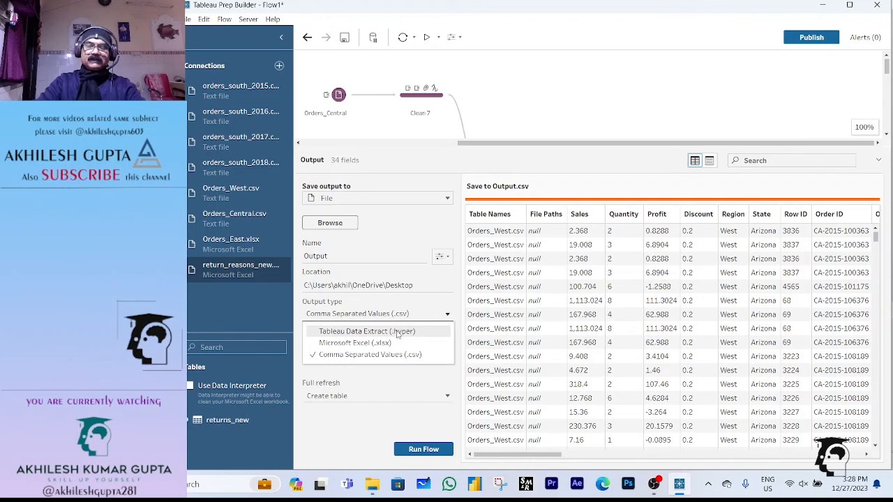
left_click(428, 374)
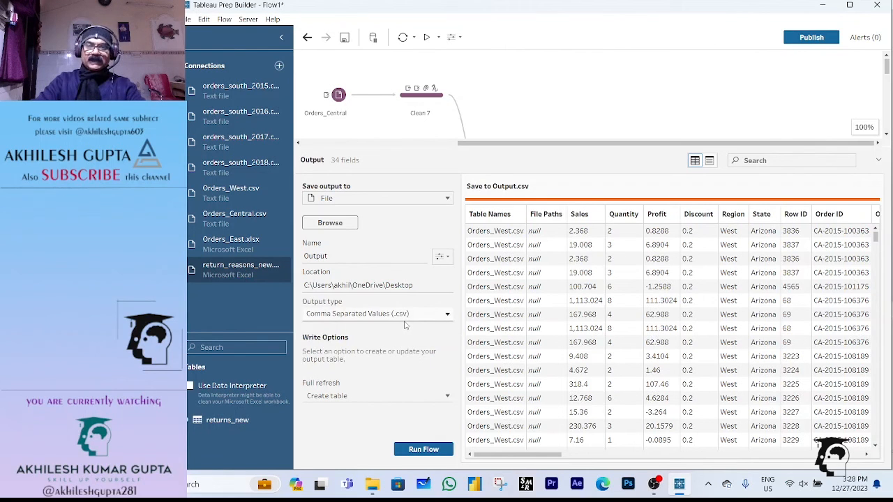
Step: Check the rows in the output preview and run the flow, replacing the existing Output.csv
scroll(564, 388, "down", 3)
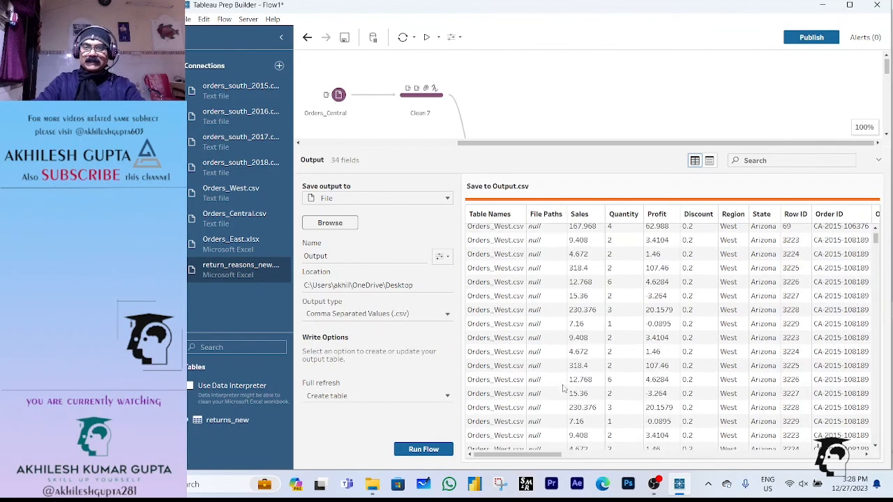
scroll(563, 388, "up", 3)
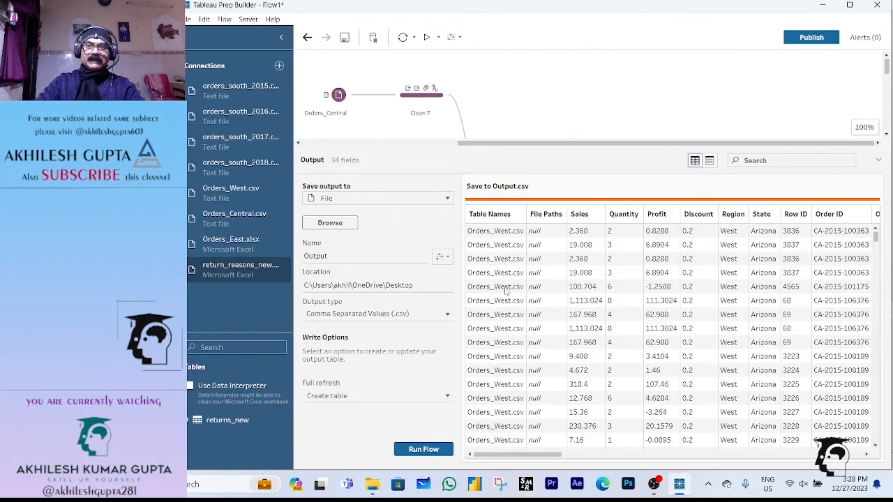
scroll(497, 383, "down", 5)
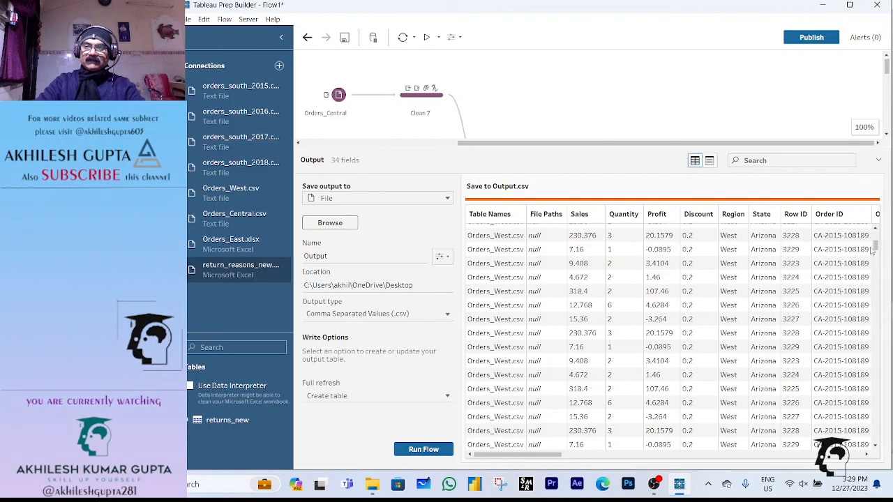
left_click_drag(876, 247, 885, 180)
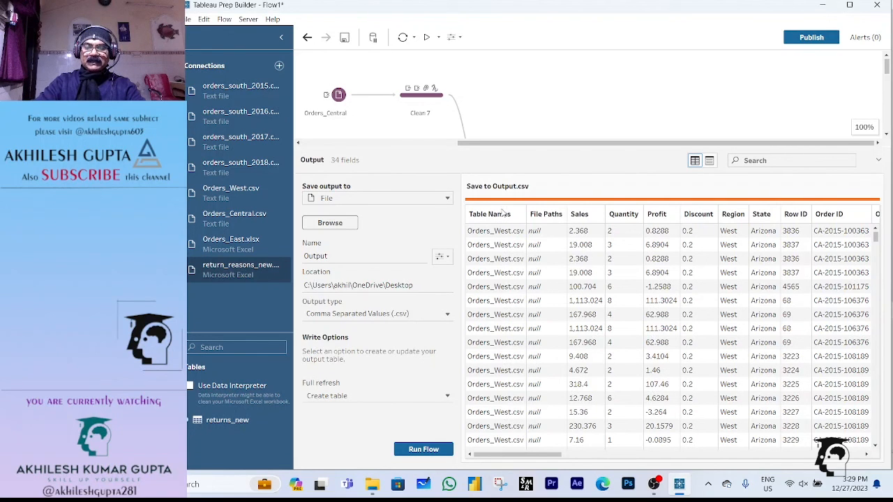
left_click(423, 450)
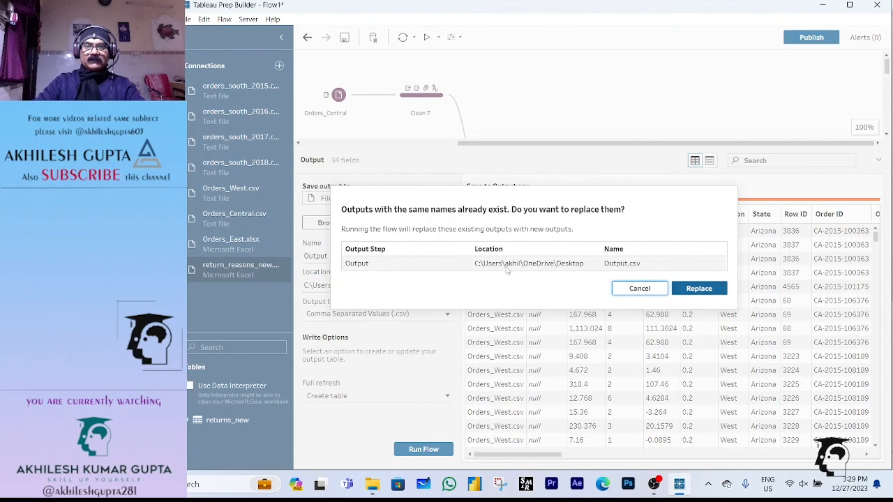
left_click(698, 293)
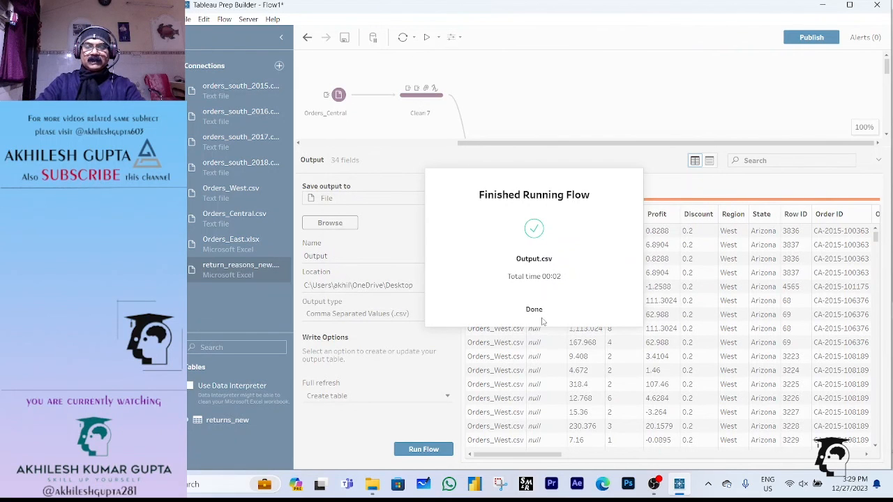
left_click(533, 310)
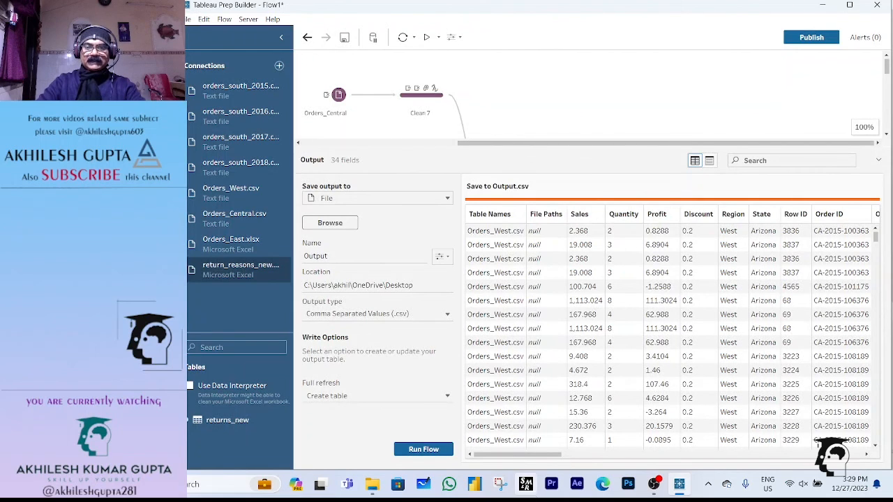
Step: Switch to File Explorer and open the Output file from the Desktop folder in Excel, enlarging its window
mouse_move(376, 492)
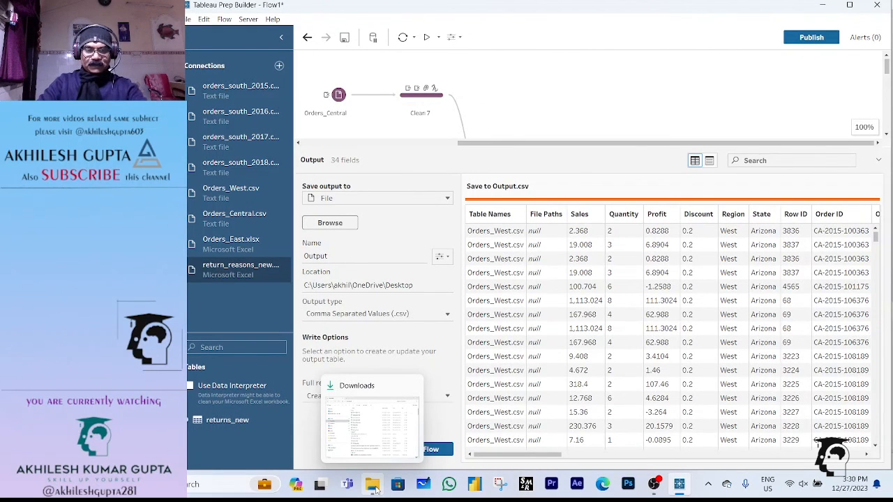
left_click(376, 491)
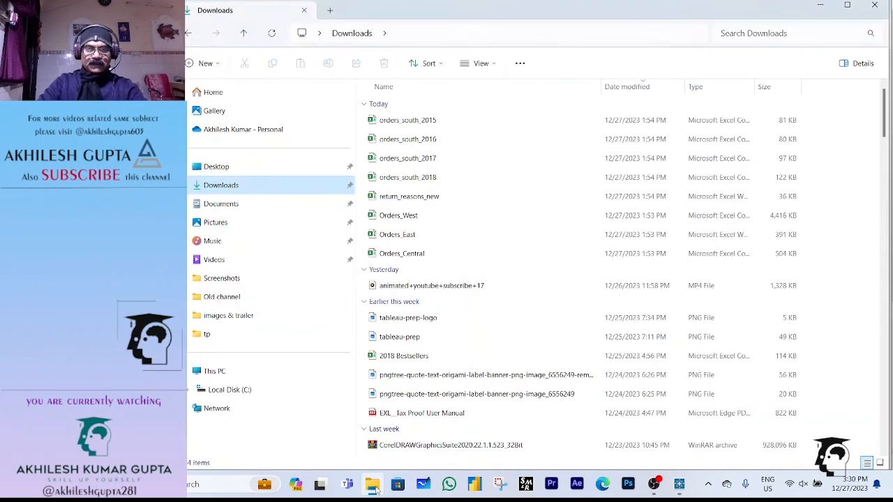
left_click(234, 168)
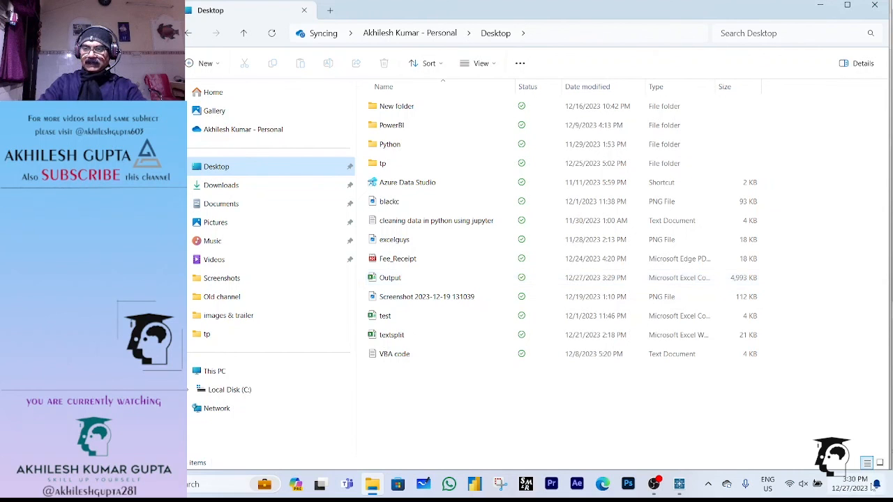
left_click(444, 281)
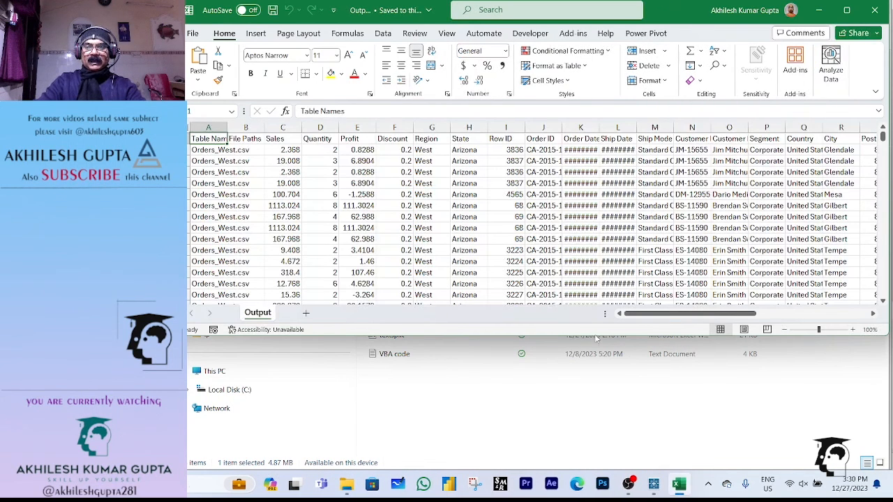
left_click_drag(595, 337, 606, 472)
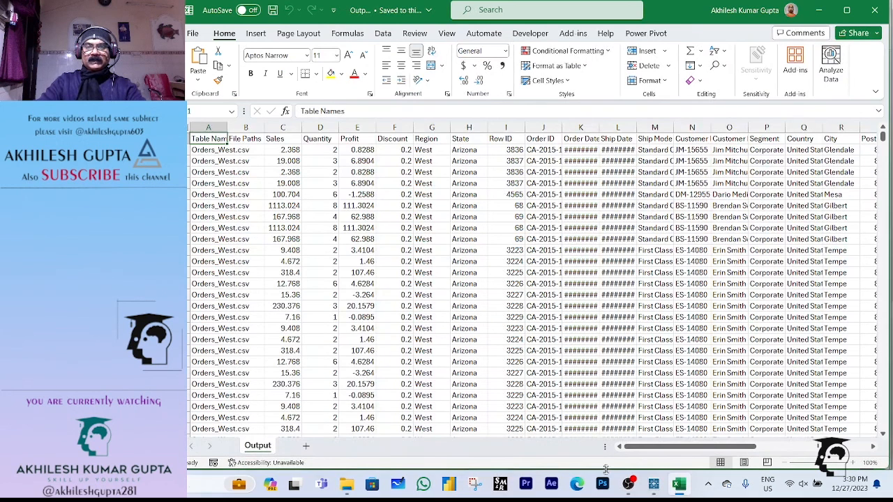
Step: Delete the Table Names and File Paths columns from the Output sheet
left_click(208, 127)
left_click(245, 127, "shift")
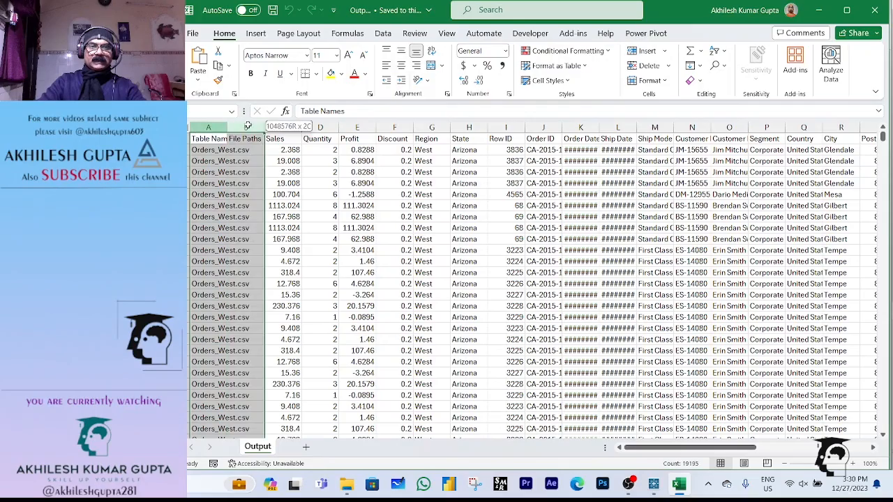
key("ctrl+minus")
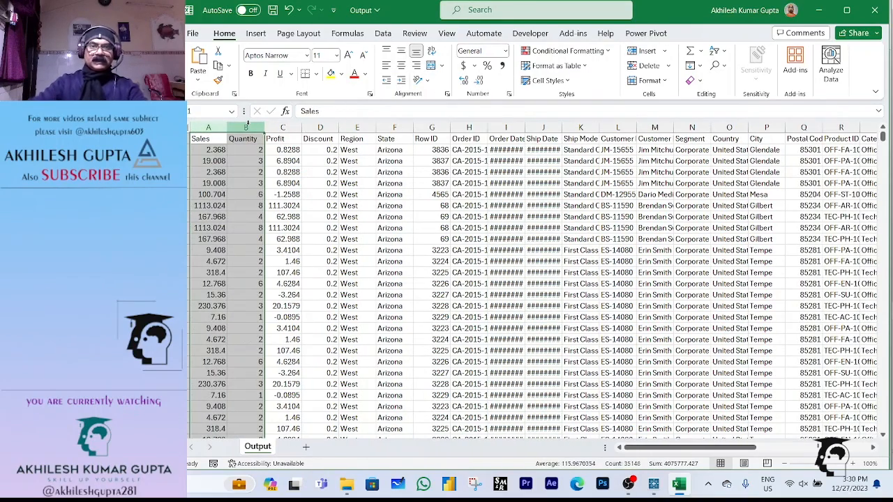
Step: Set the font size of the entire Output sheet to 9
left_click(190, 128)
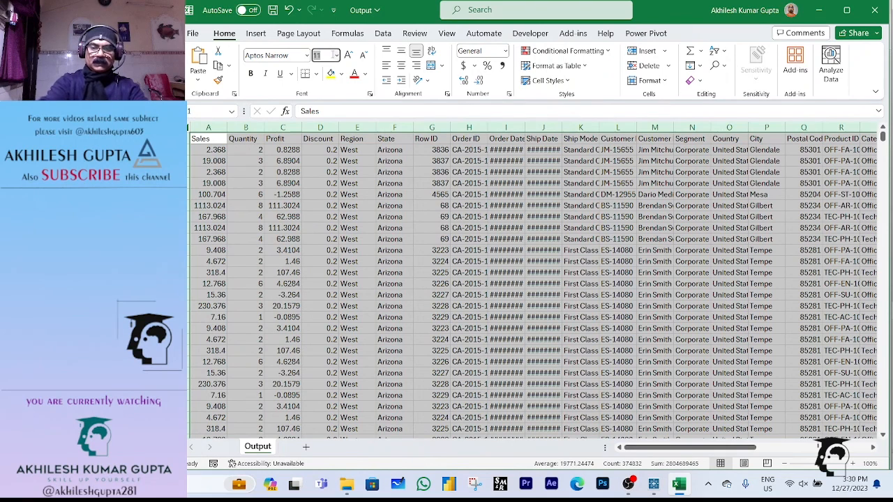
type("9")
key("Return")
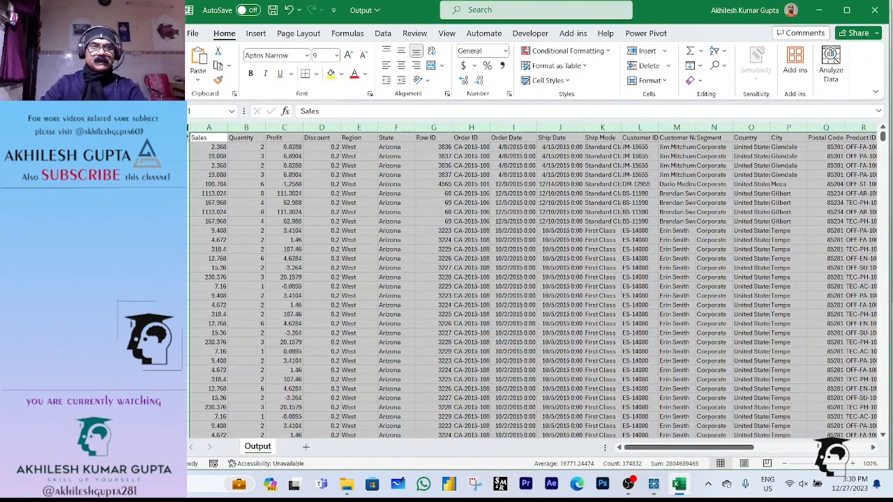
Step: Clear the contents of the columns from Product Name through Notes in the Output sheet, returning to the Sales header
left_click(196, 136)
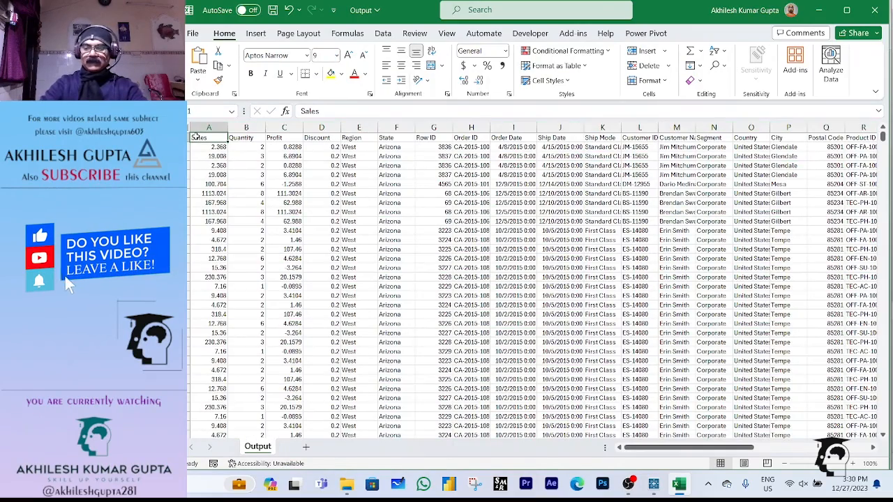
key("ctrl+shift+Right")
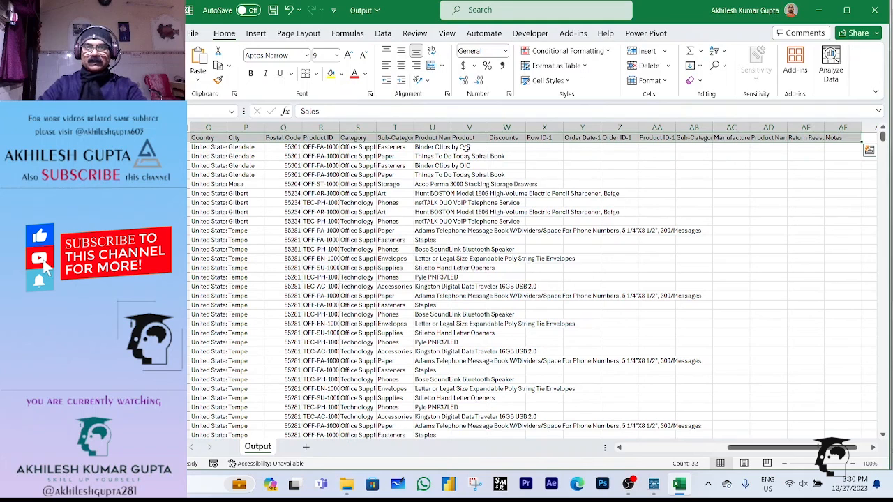
left_click(433, 122)
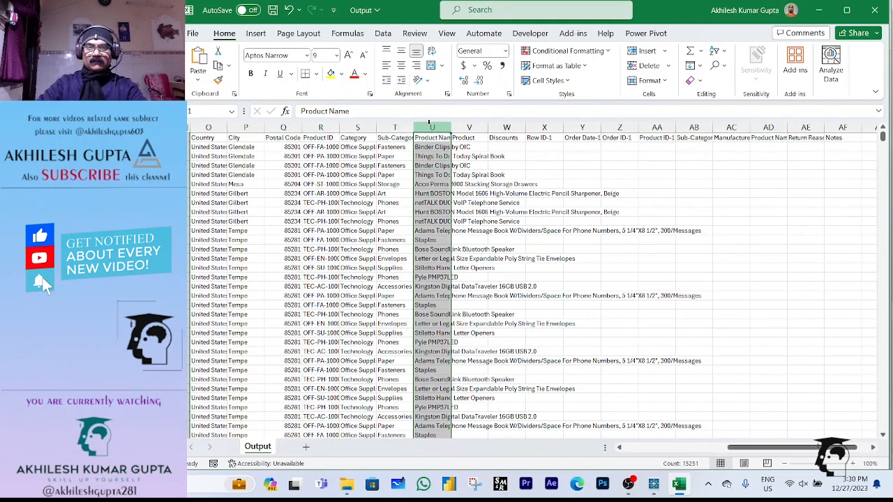
key("ctrl+shift+Right")
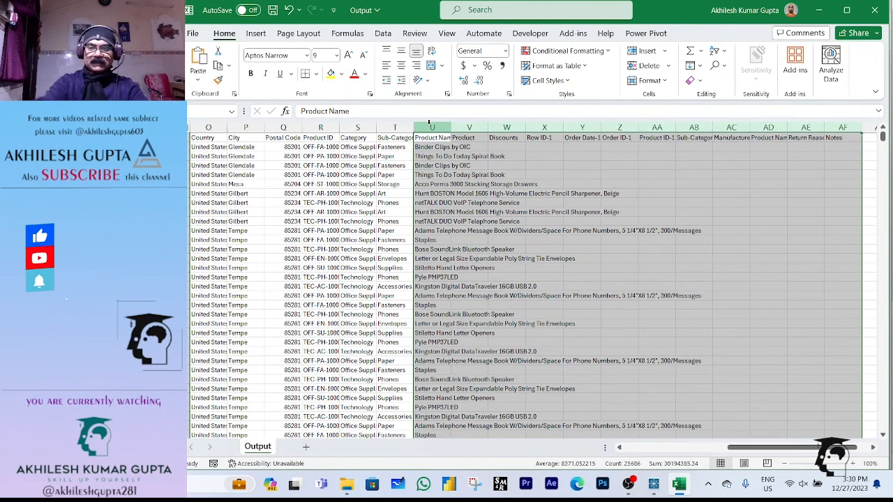
key("Delete")
key("ctrl+Left")
key("ctrl+Left")
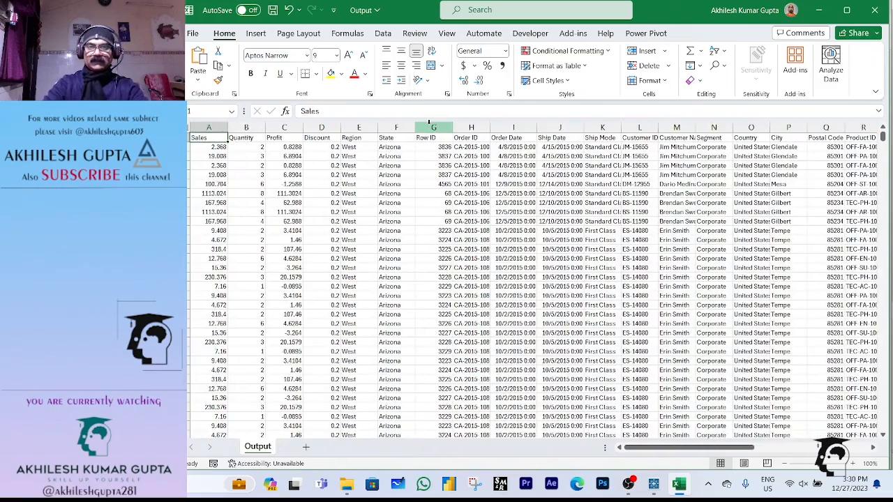
Step: Examine the extent of the remaining Output data, from the Sales column to Sub-Category and down to the last rows
key("ctrl+shift+Right")
key("ctrl+shift+Down")
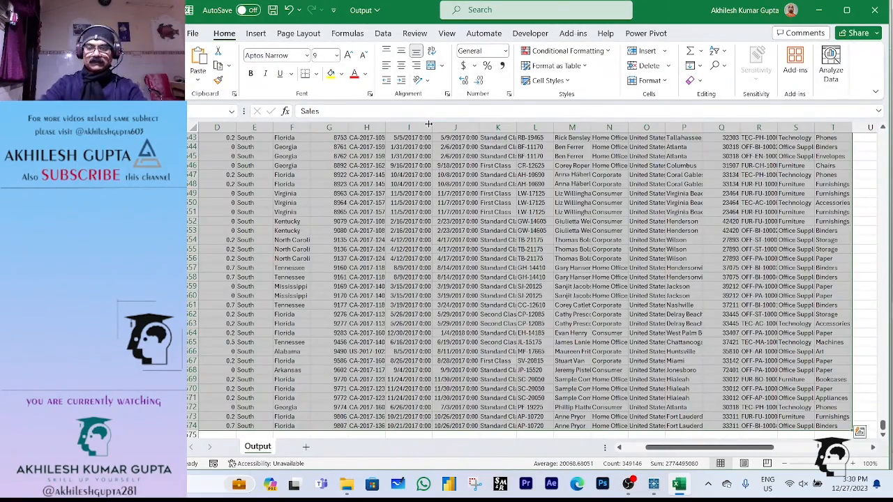
left_click(607, 277)
scroll(607, 265, "up", 10)
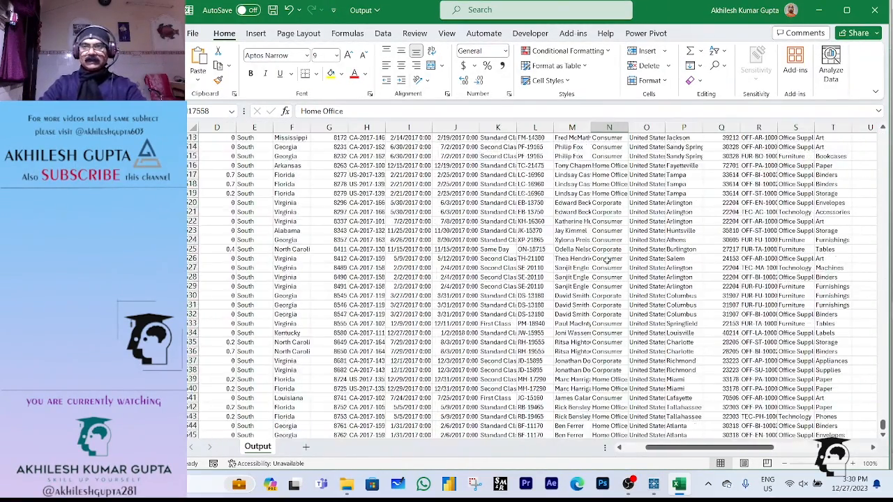
scroll(607, 260, "up", 11)
key("ctrl+Up")
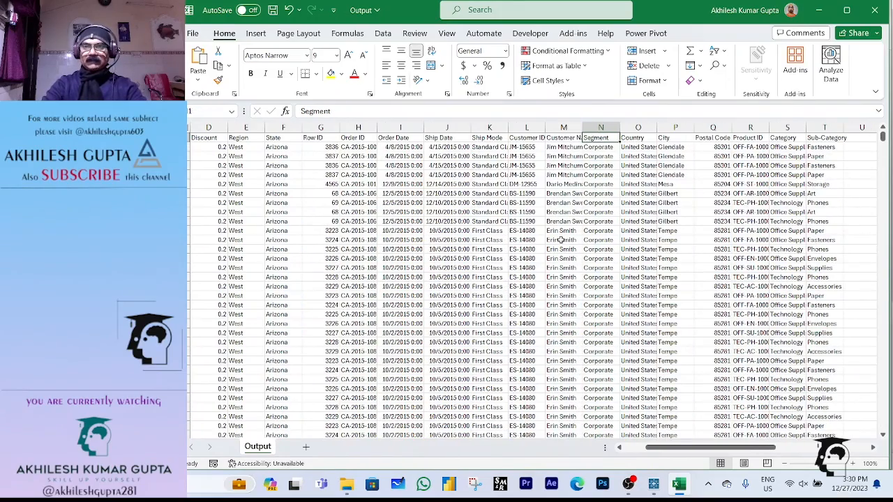
key("ctrl+Left")
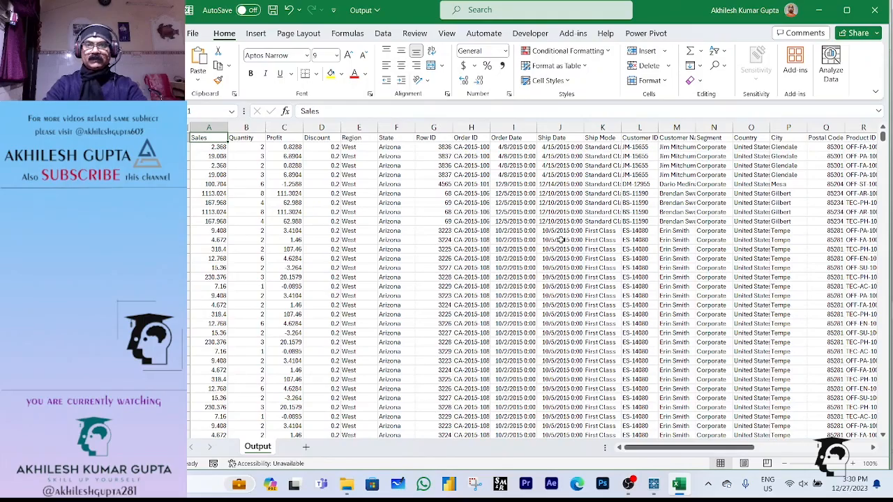
key("ctrl+Right")
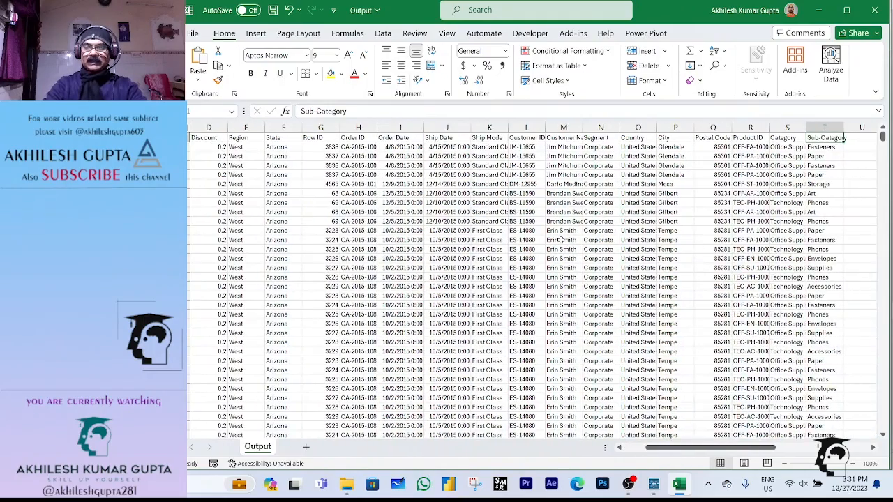
key("ctrl+Left")
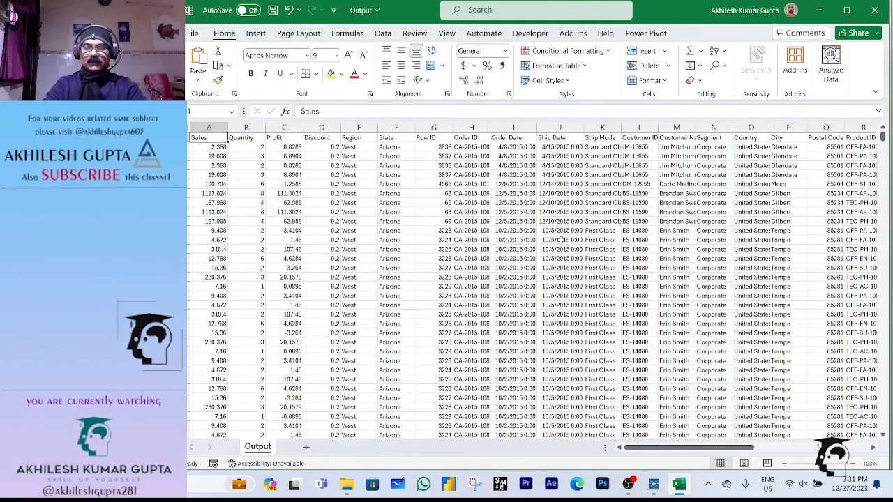
key("ctrl+Right")
key("ctrl+Left")
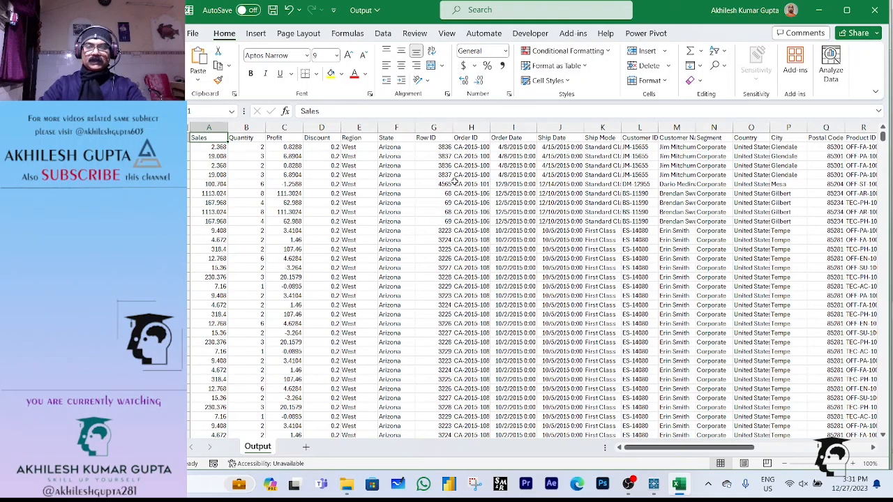
left_click(457, 183)
scroll(460, 165, "down", 2)
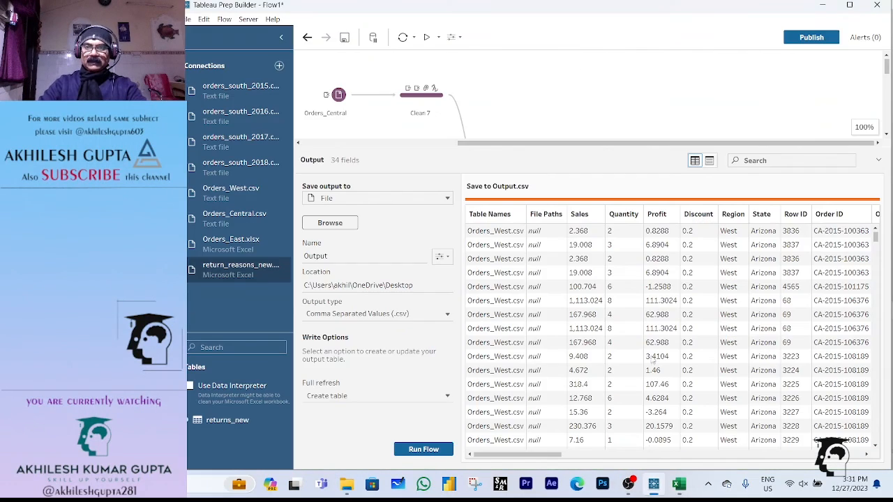
Step: Switch to Tableau Prep Builder, enlarge the flow pane and review the whole flow from the order inputs to the output
left_click(654, 483)
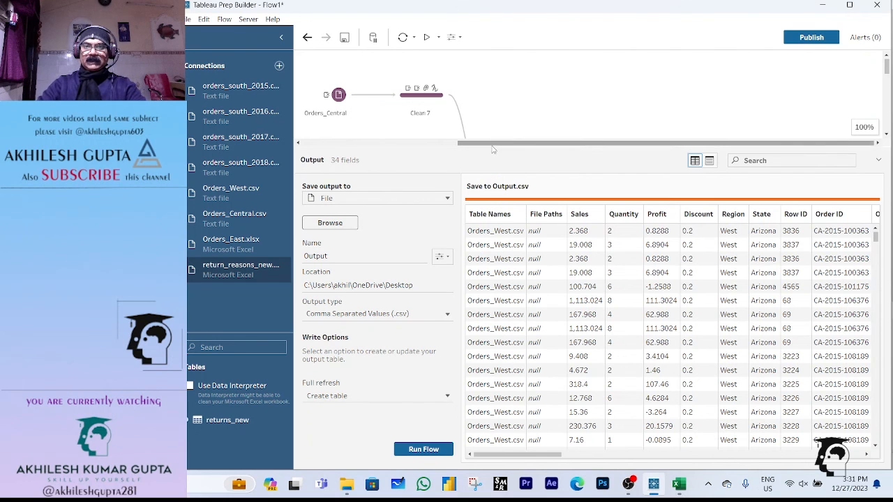
left_click_drag(492, 150, 543, 448)
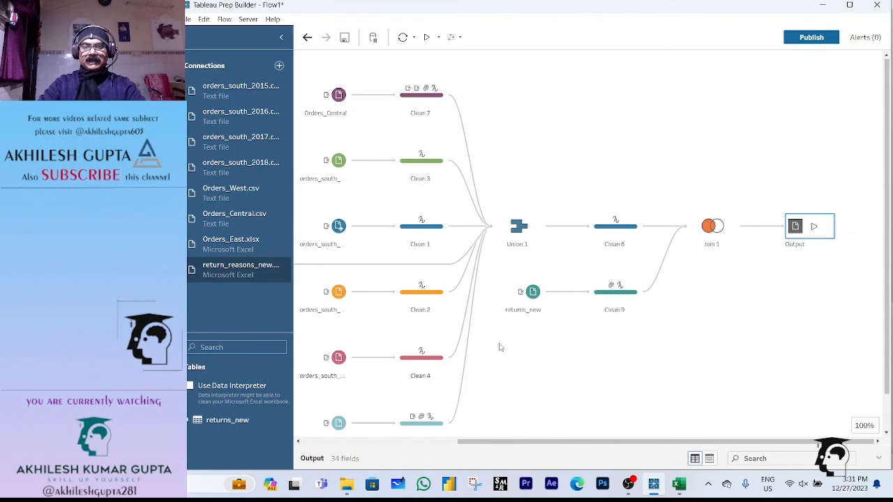
left_click_drag(493, 442, 289, 458)
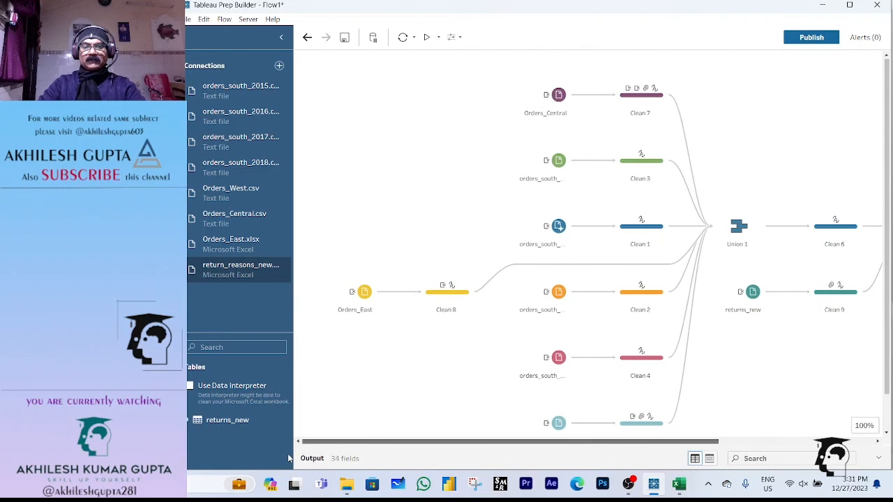
left_click_drag(341, 442, 503, 438)
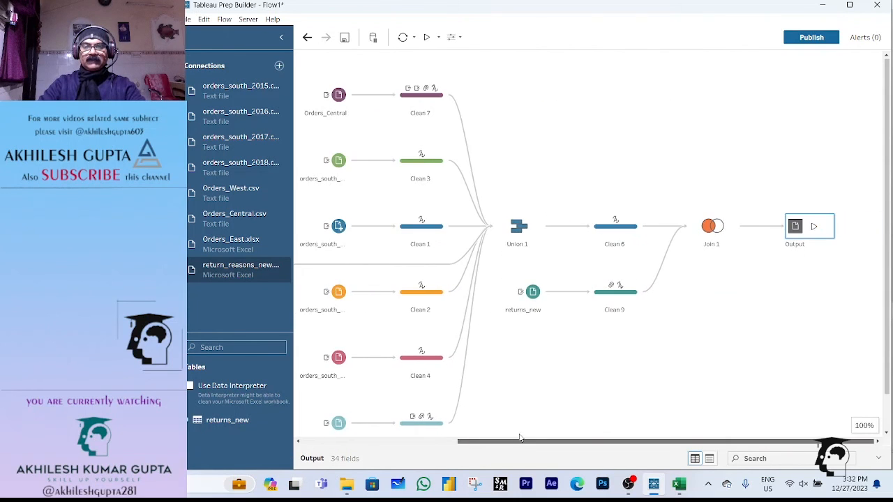